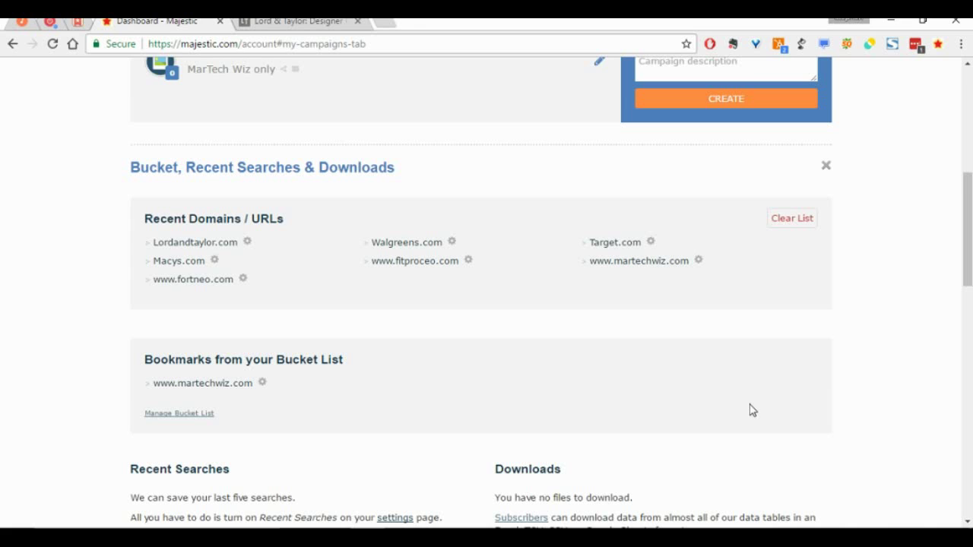
# Examine the account dashboard's active campaigns, recent domains, bucket list bookmarks, email alerts and blog sections.
pyautogui.scroll(-1, 753, 411)
pyautogui.scroll(-3, 752, 410)
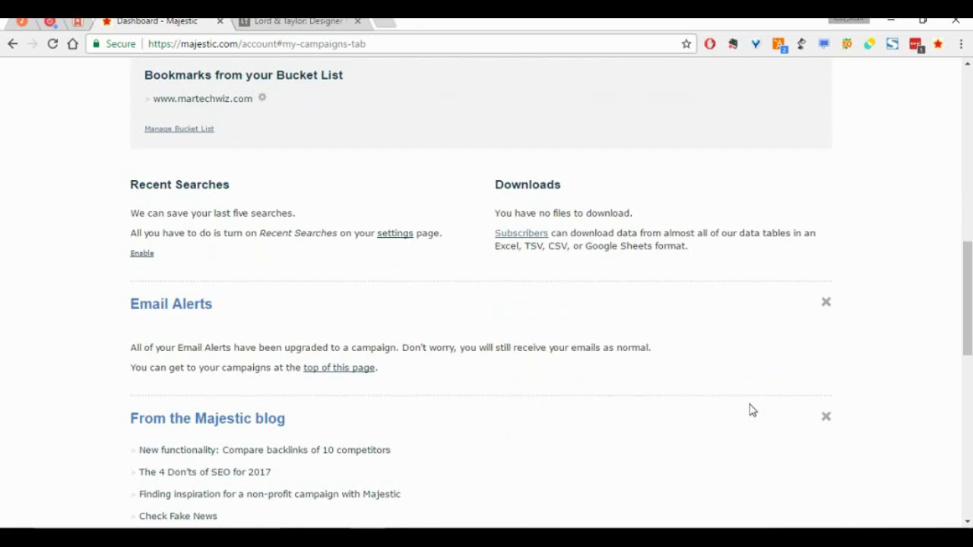
pyautogui.scroll(9, 751, 410)
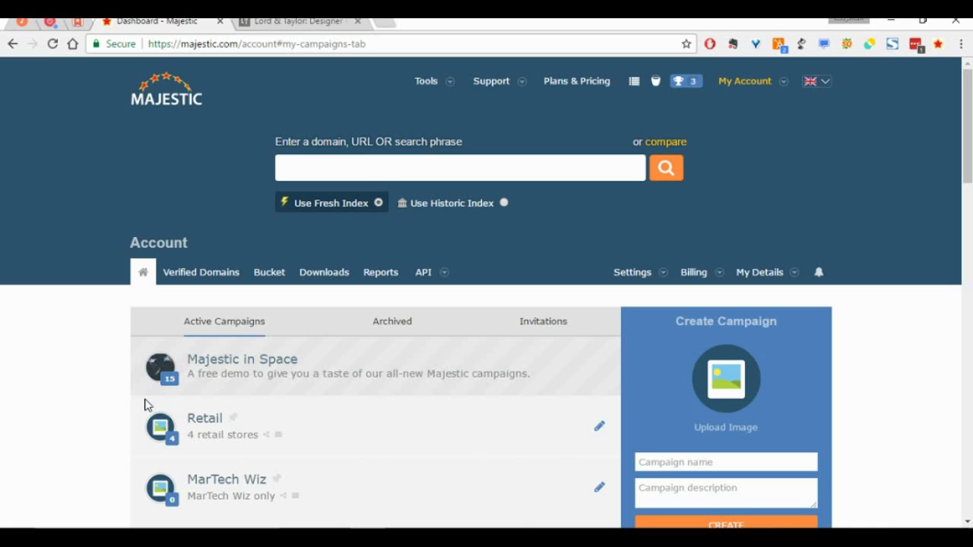
pyautogui.scroll(-2, 213, 363)
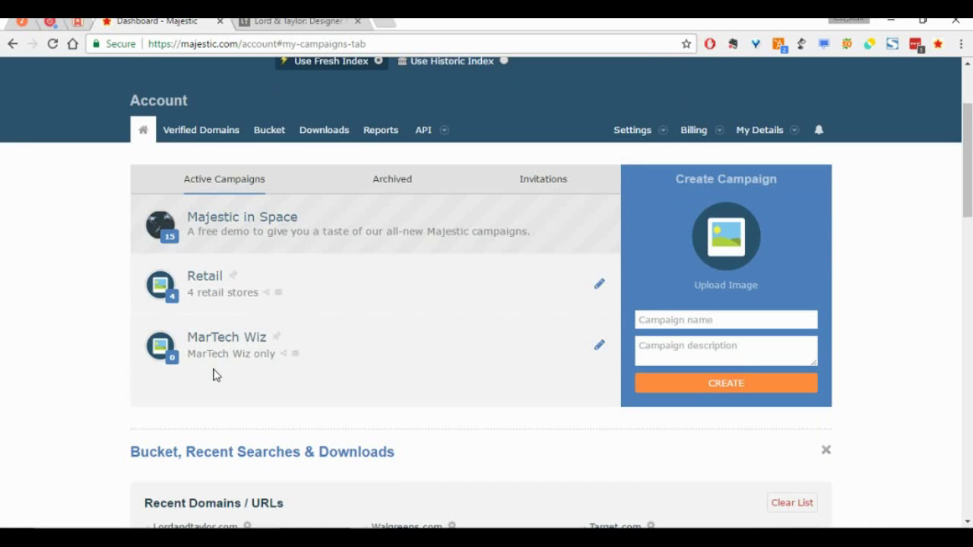
pyautogui.scroll(-2, 214, 372)
pyautogui.scroll(4, 380, 362)
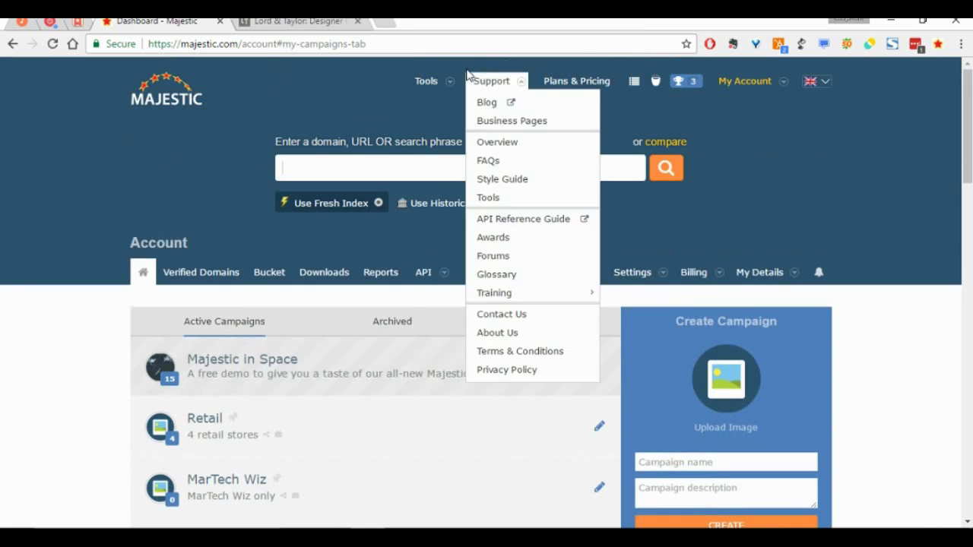
pyautogui.moveTo(445, 80)
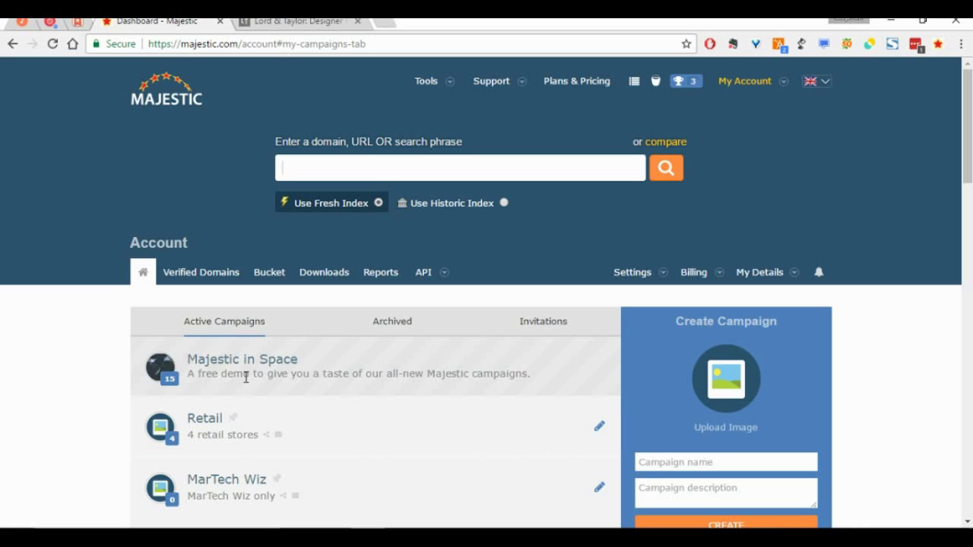
# Open the Majestic in Space demo campaign and examine its comparison charts and the metrics listed for each site.
pyautogui.scroll(-2, 218, 407)
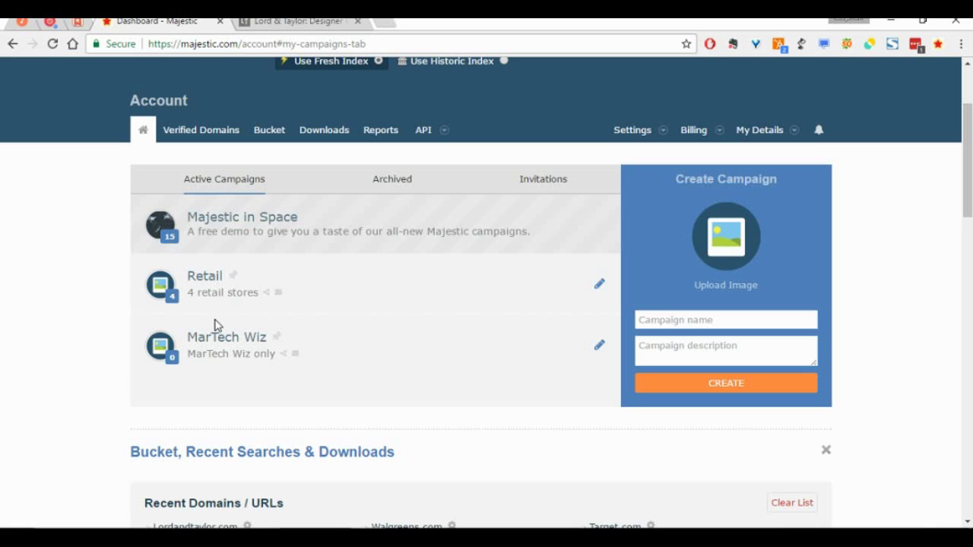
pyautogui.click(237, 222)
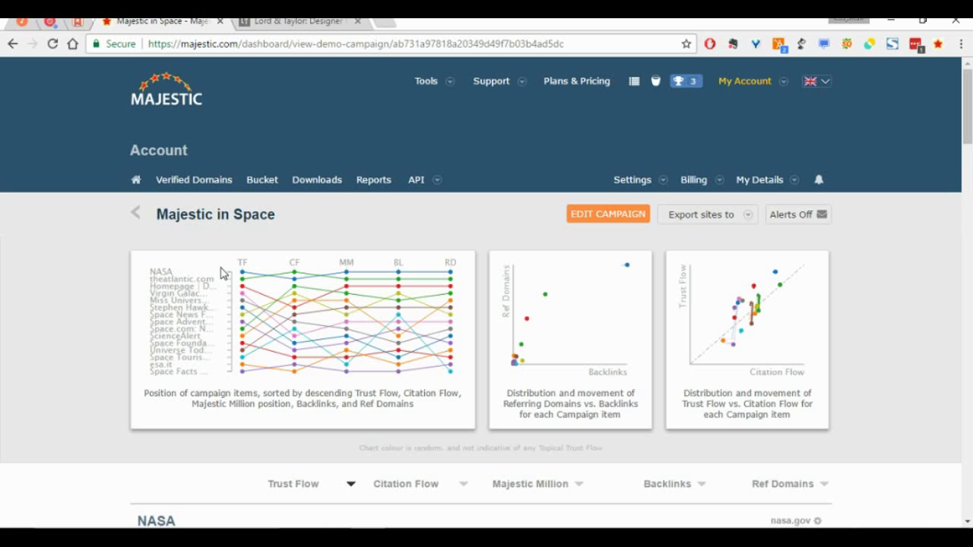
pyautogui.scroll(-2, 220, 312)
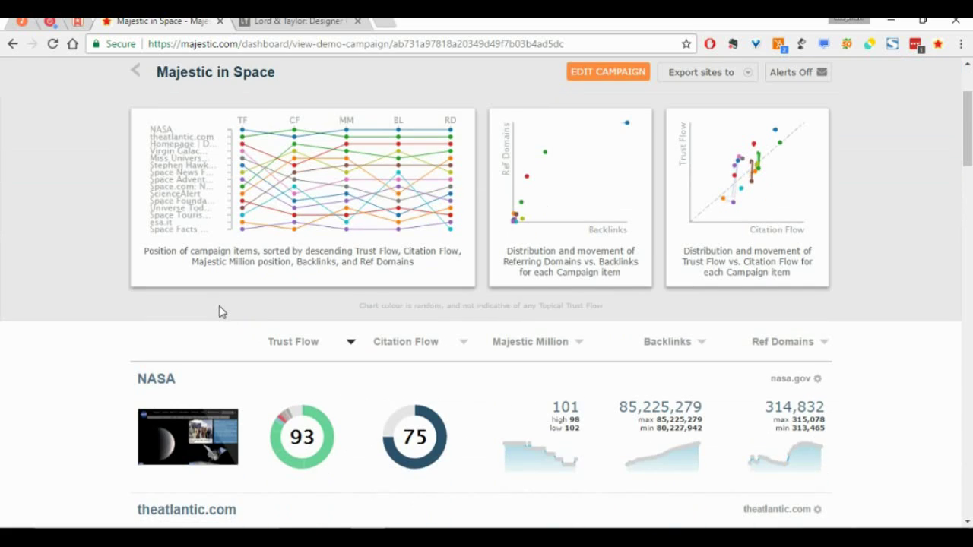
pyautogui.scroll(-2, 220, 311)
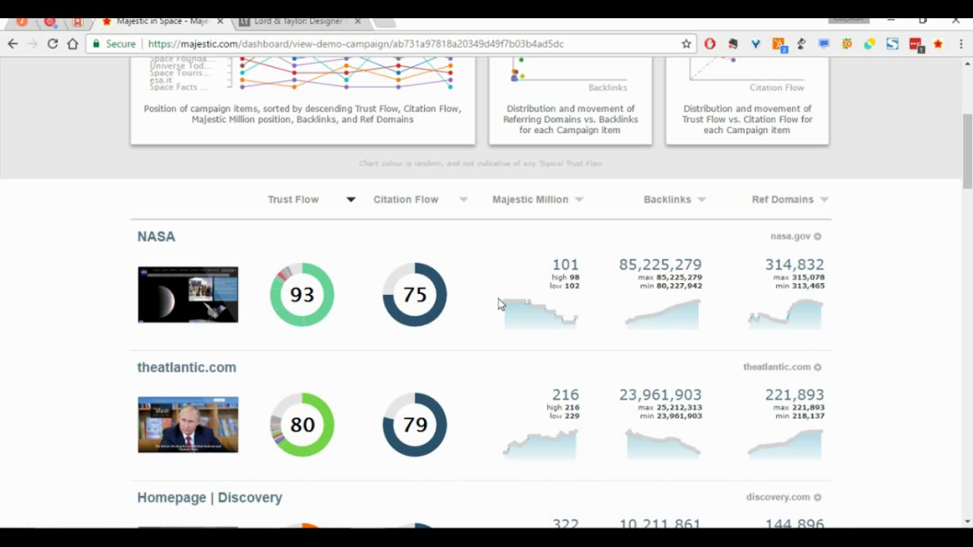
pyautogui.scroll(-7, 498, 304)
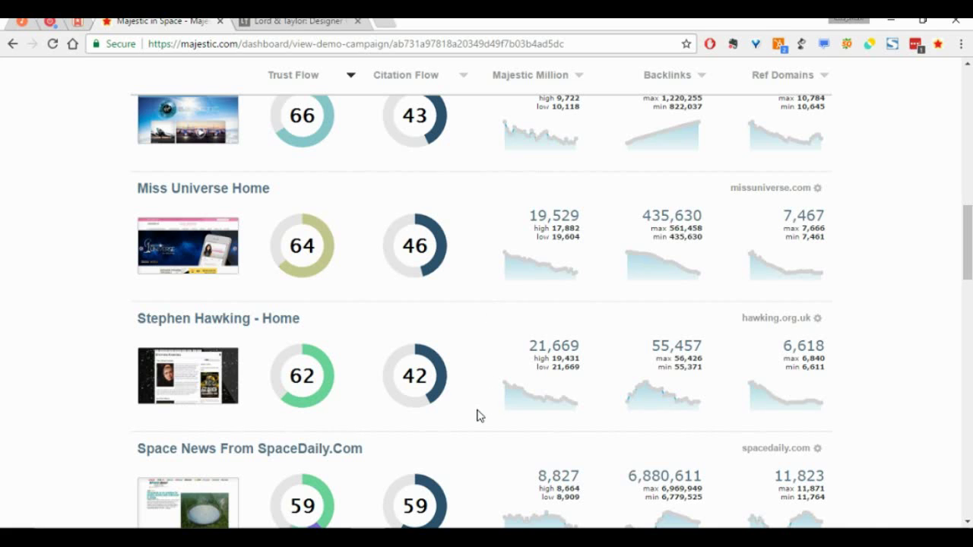
pyautogui.scroll(-3, 477, 434)
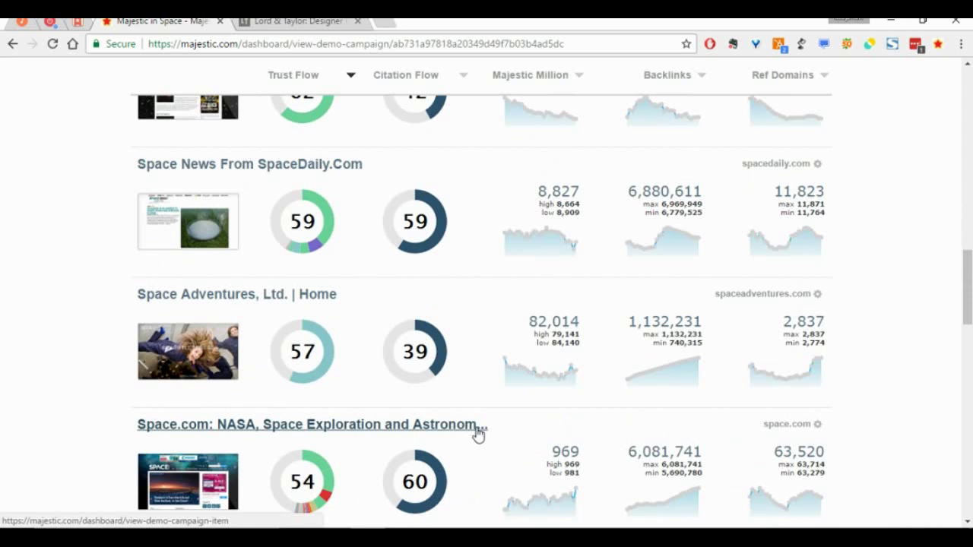
pyautogui.scroll(-2, 477, 433)
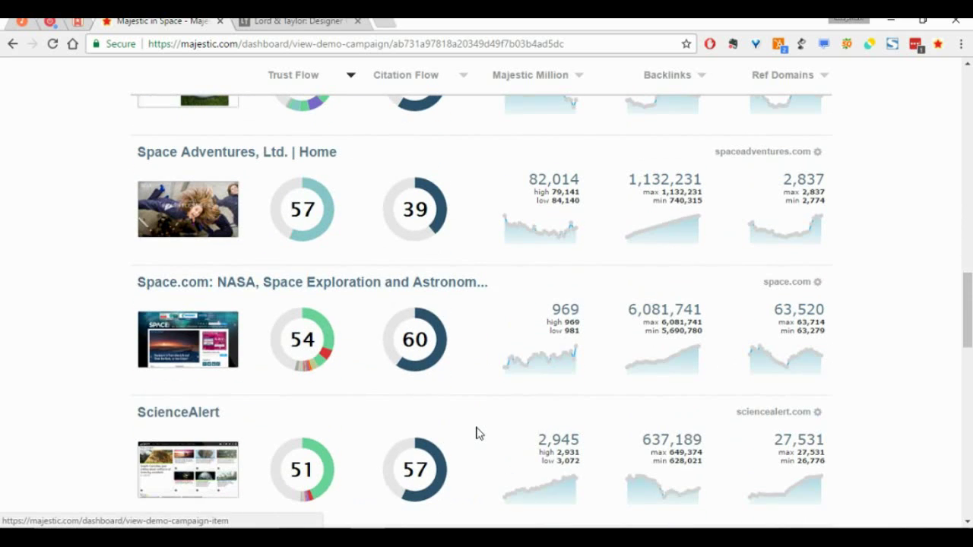
pyautogui.scroll(9, 477, 433)
pyautogui.scroll(6, 477, 433)
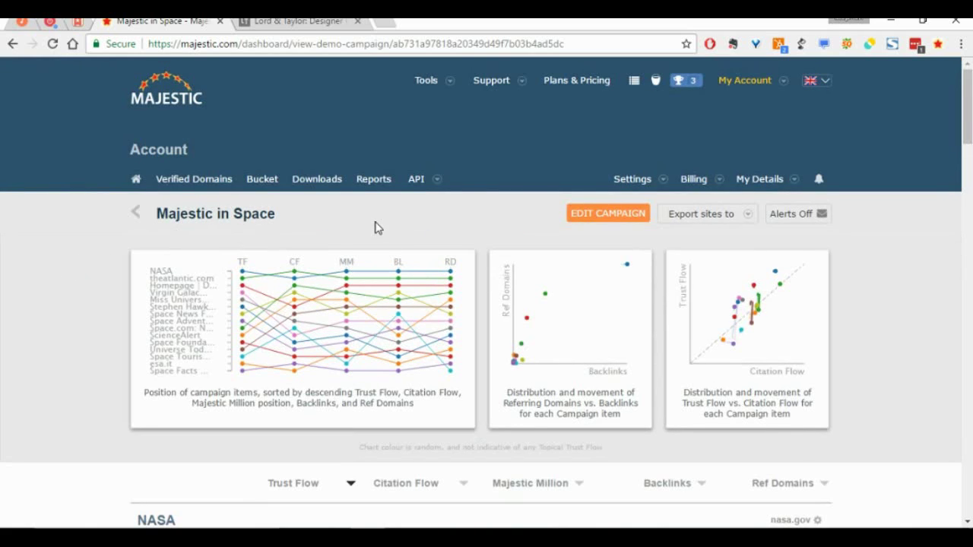
# Open Site Explorer and look up the domain macys.com in place of the example domain.
pyautogui.moveTo(453, 90)
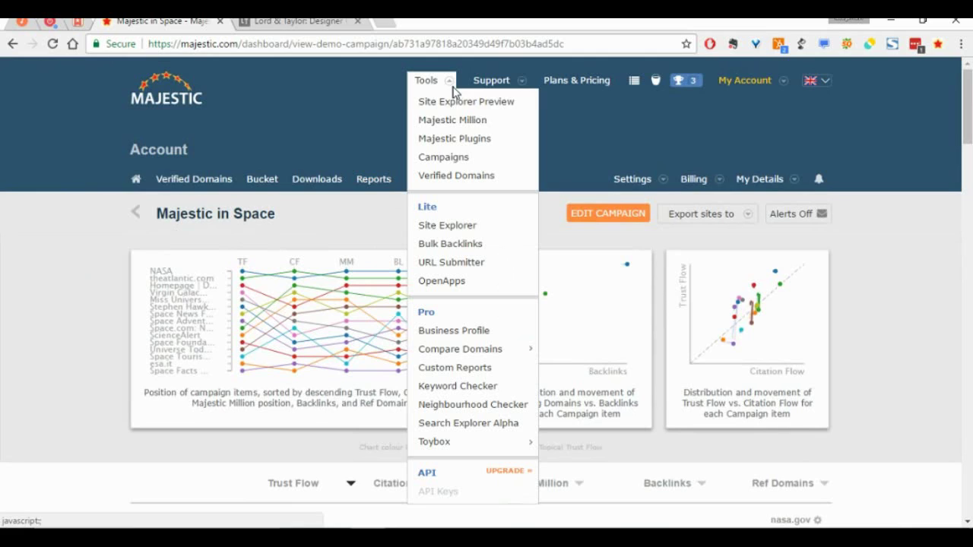
pyautogui.click(465, 227)
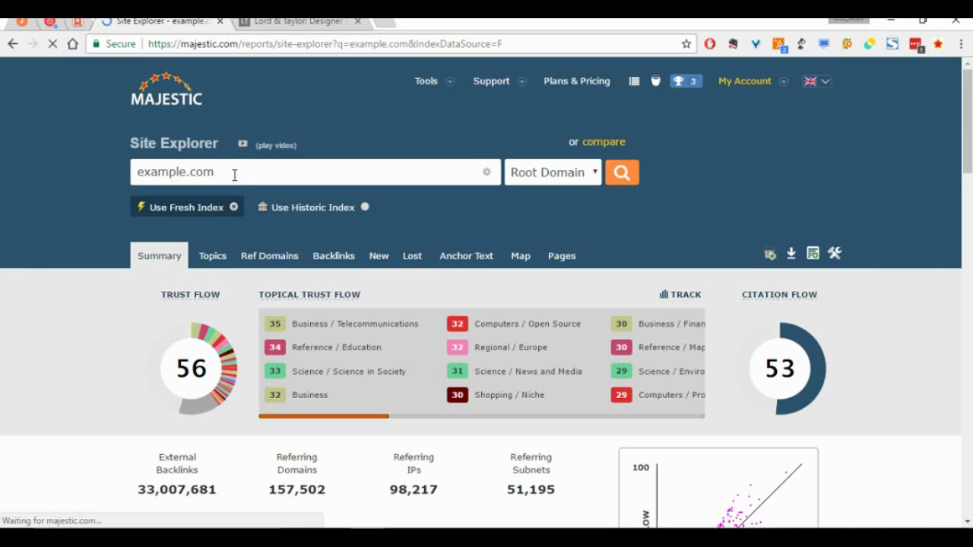
pyautogui.doubleClick(232, 173)
pyautogui.moveTo(232, 173); pyautogui.dragTo(80, 155)
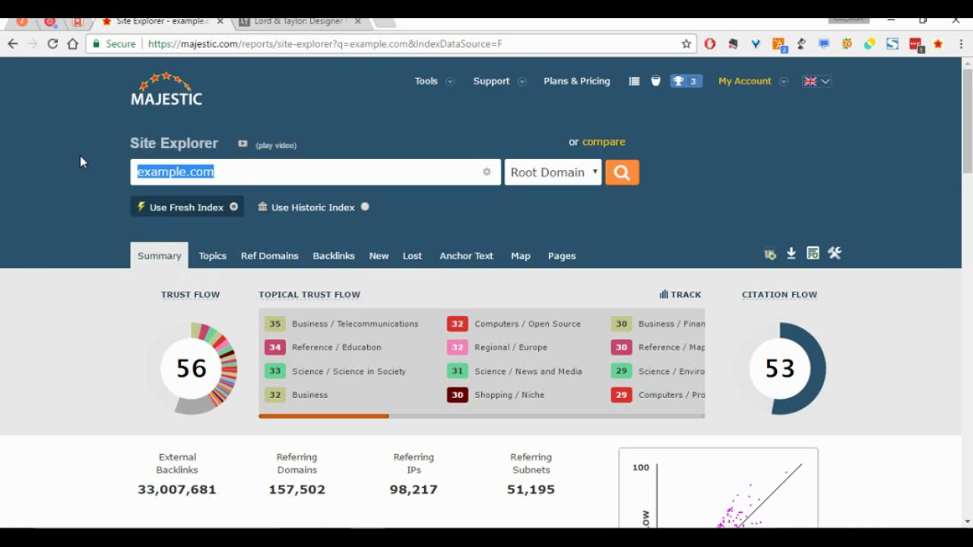
pyautogui.write('macys')
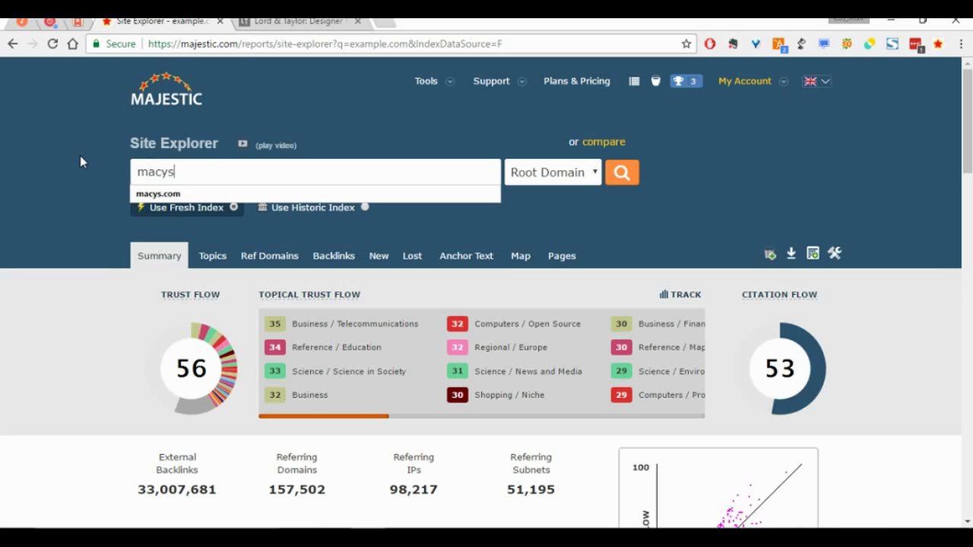
pyautogui.write('.com')
pyautogui.press('Return')
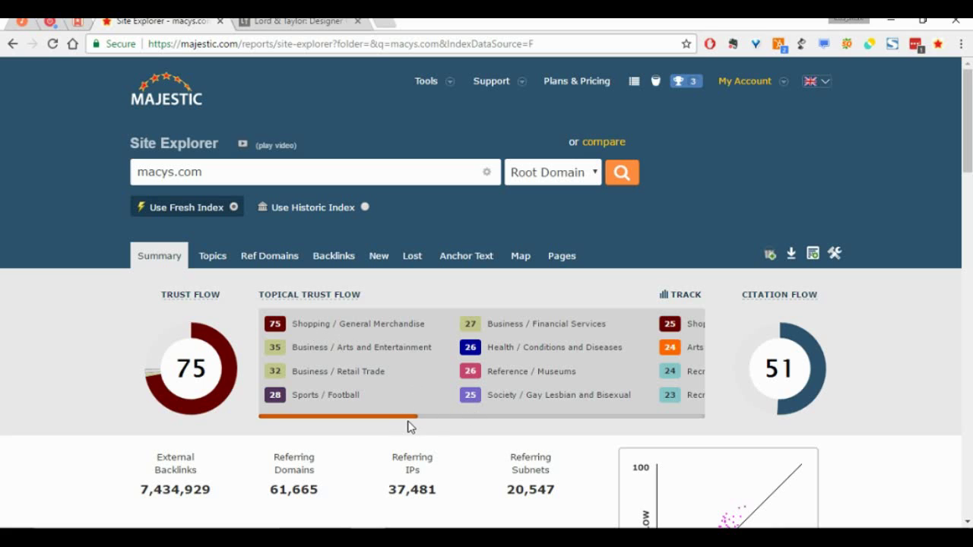
# Examine the macys.com summary report, covering topical trust flow, referring backlinks and domains, backlink history, backlink breakdown and anchor text.
pyautogui.moveTo(411, 419)
pyautogui.mouseDown()
pyautogui.moveTo(613, 436)
pyautogui.moveTo(694, 427)
pyautogui.moveTo(417, 417)
pyautogui.mouseUp()
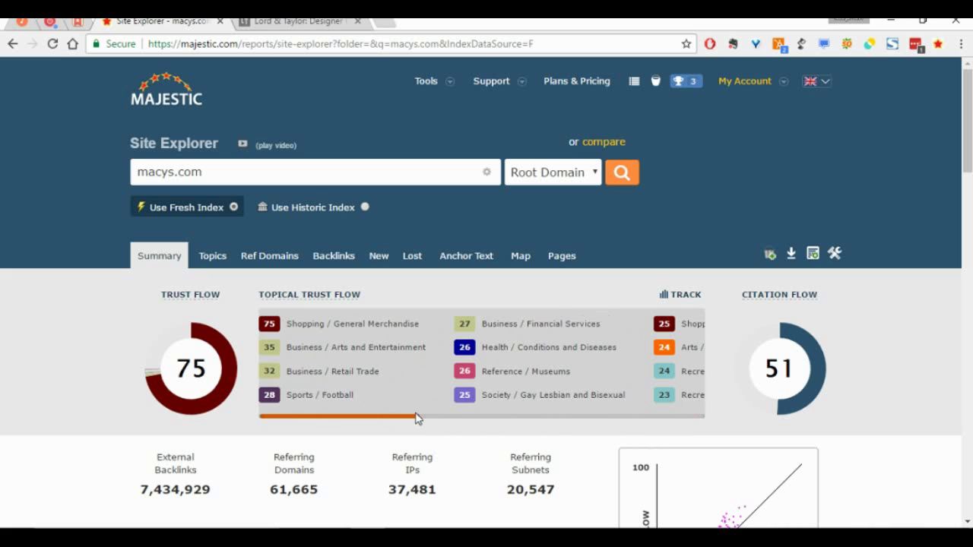
pyautogui.scroll(-2, 58, 394)
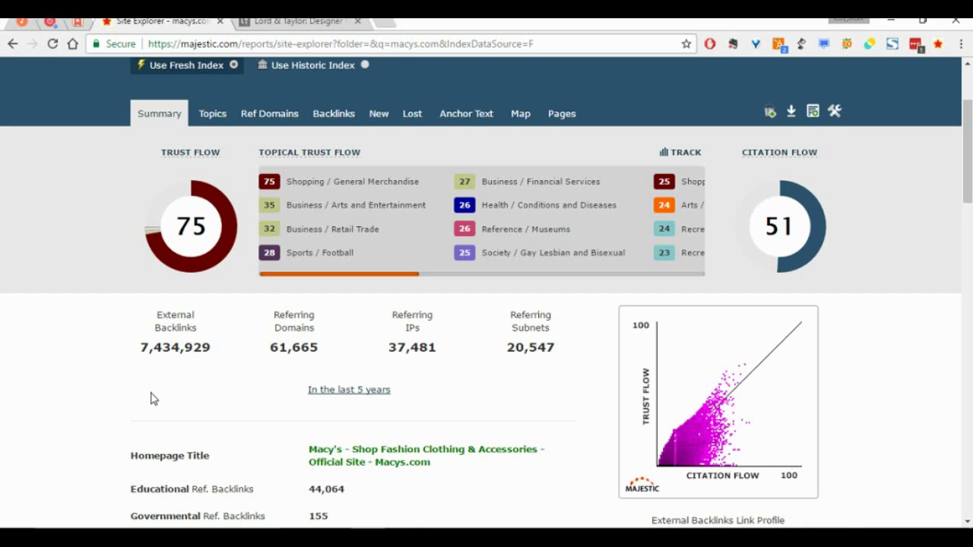
pyautogui.scroll(-2, 151, 397)
pyautogui.scroll(-2, 151, 397)
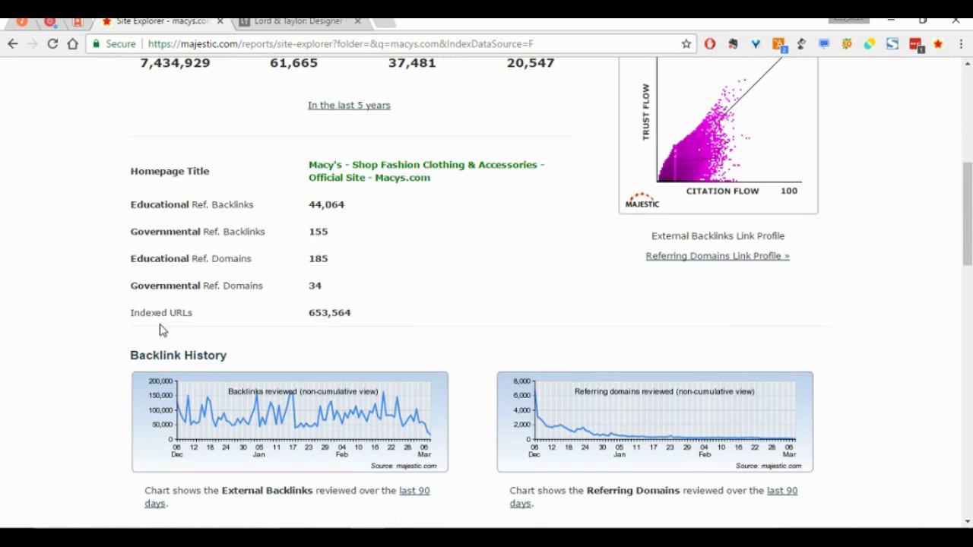
pyautogui.scroll(-2, 160, 315)
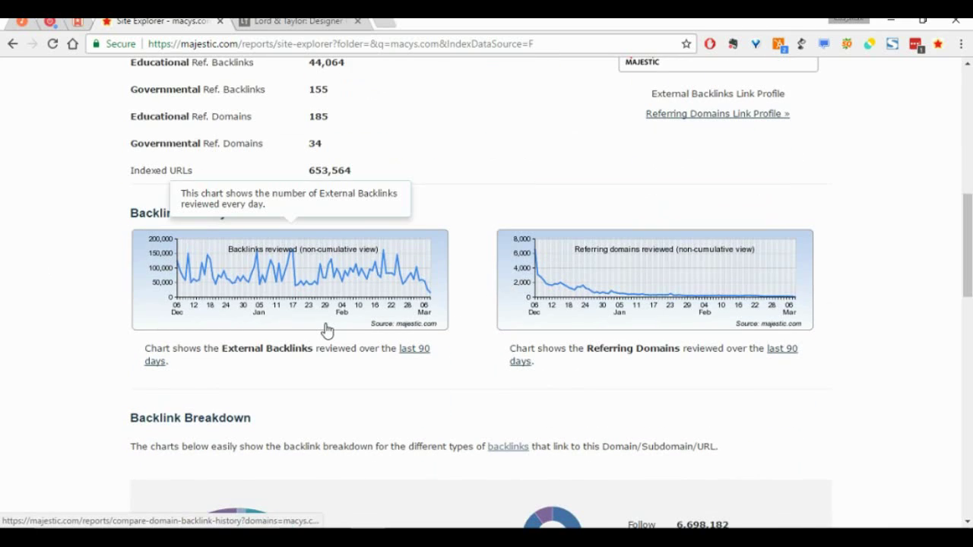
pyautogui.scroll(-2, 327, 329)
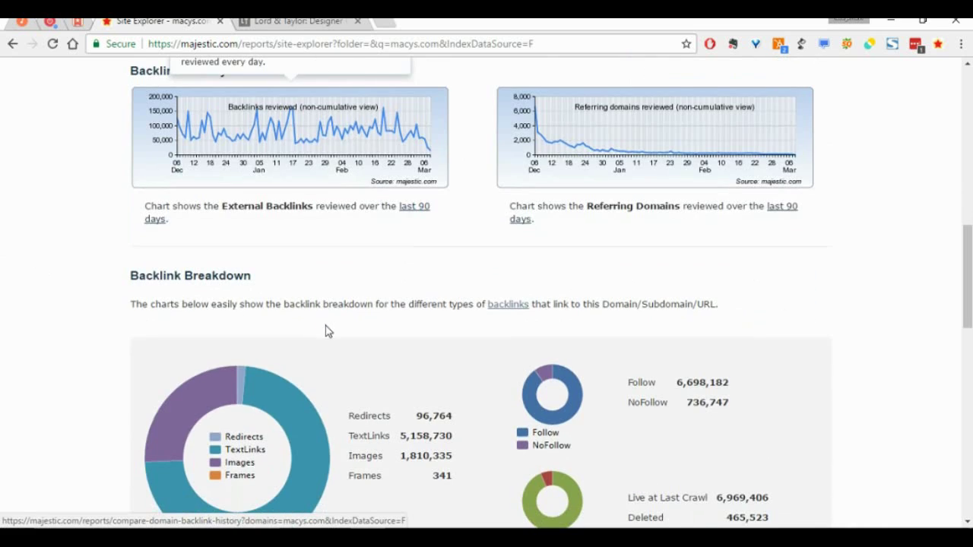
pyautogui.scroll(-2, 335, 384)
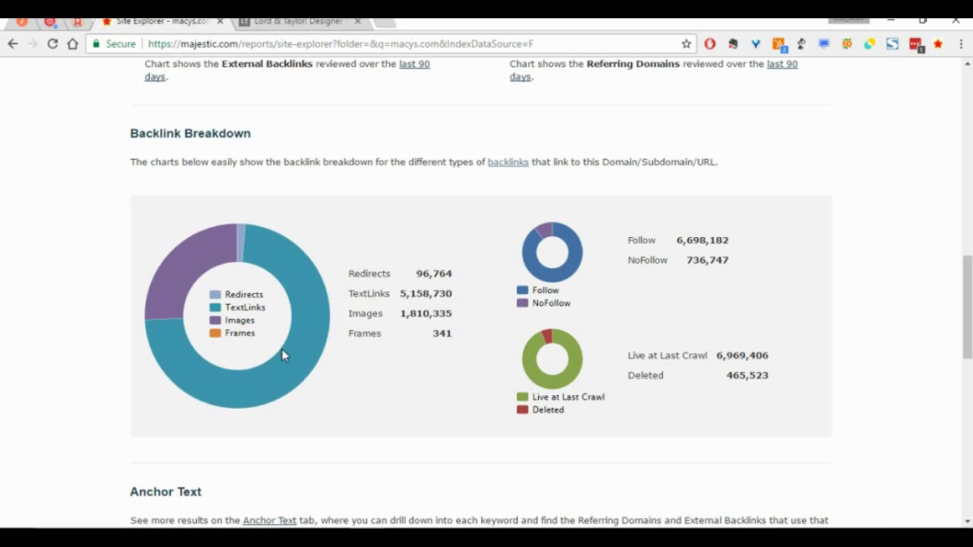
pyautogui.scroll(-2, 426, 341)
pyautogui.scroll(-4, 425, 341)
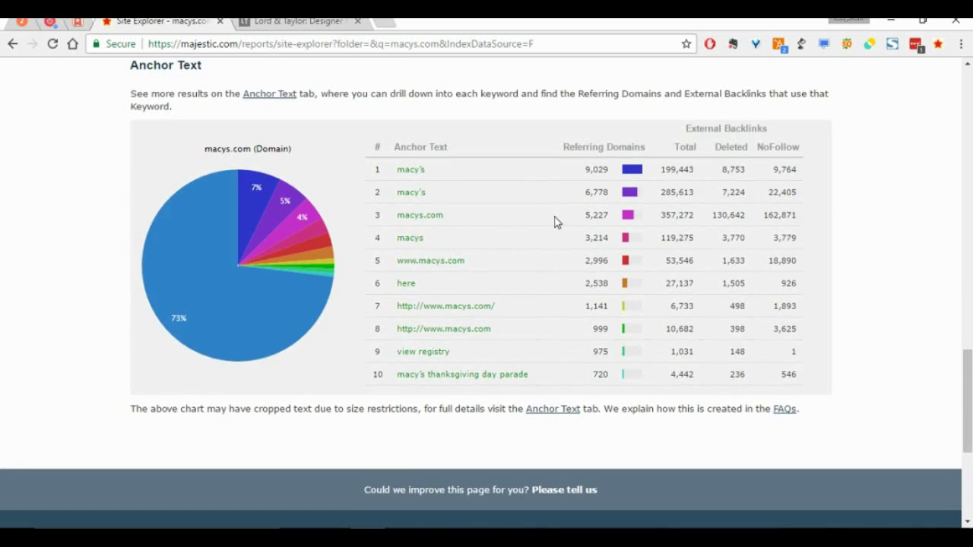
# Open the Topics report for macys.com and examine the table of topical trust flow and linked backlinks.
pyautogui.scroll(5, 589, 251)
pyautogui.scroll(6, 581, 247)
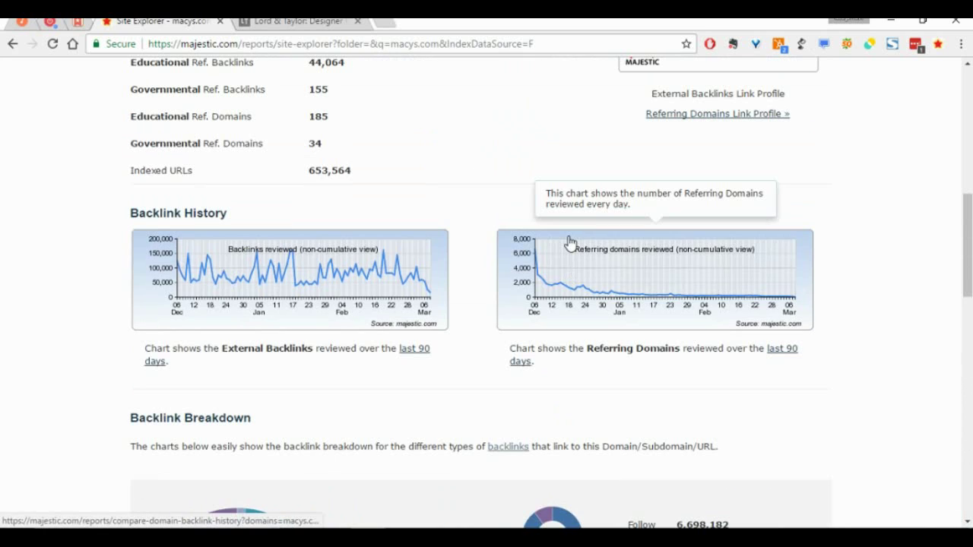
pyautogui.scroll(4, 475, 254)
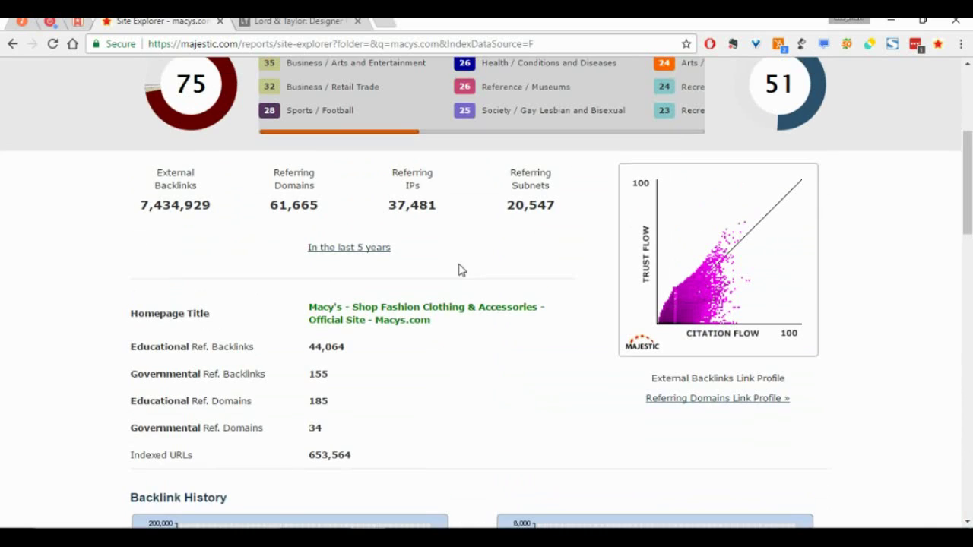
pyautogui.scroll(3, 433, 304)
pyautogui.scroll(1, 304, 277)
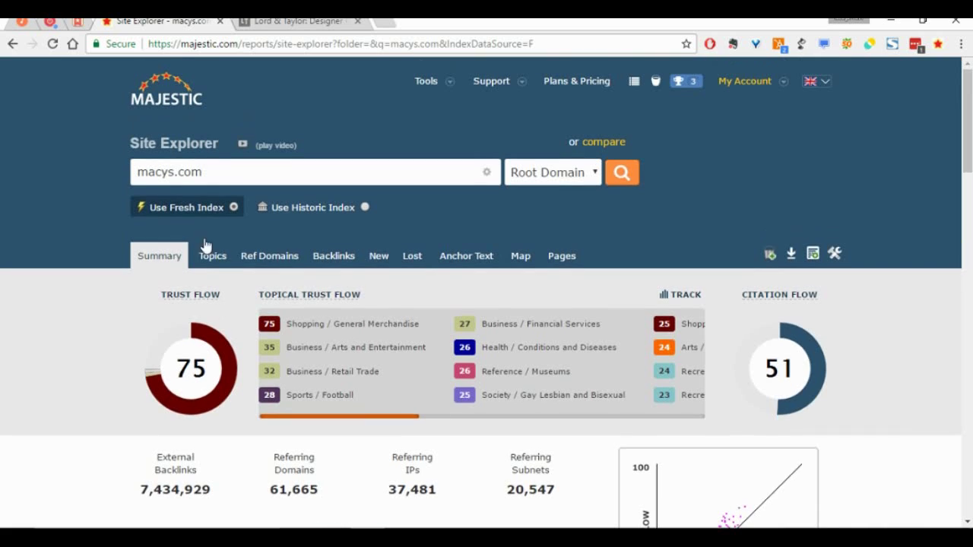
pyautogui.click(211, 260)
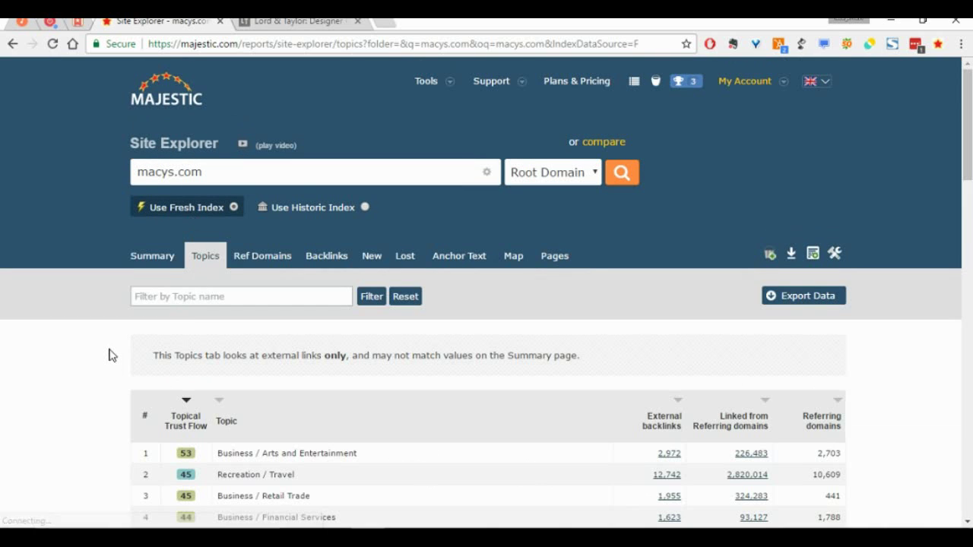
pyautogui.scroll(-2, 108, 355)
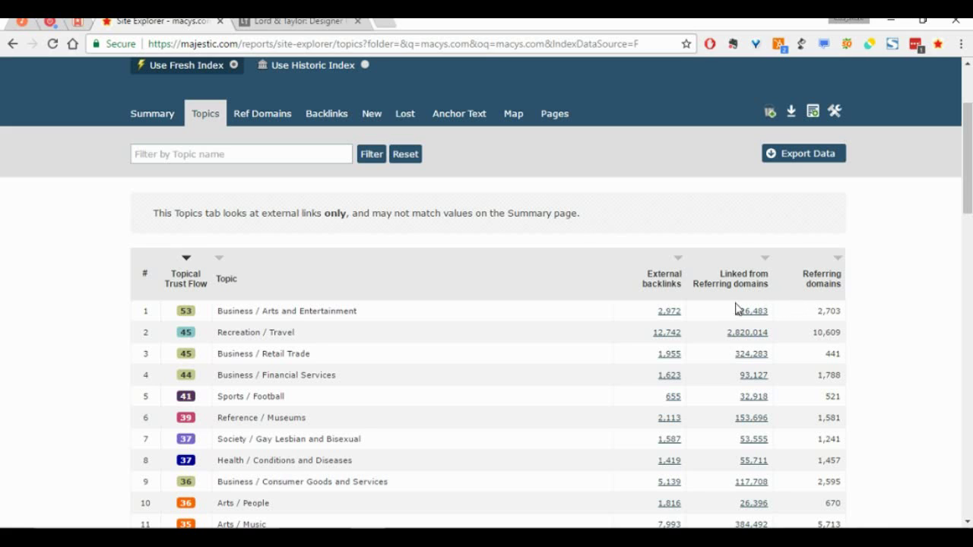
# Open the referring domains report for macys.com and look through the list of linking sites.
pyautogui.click(256, 113)
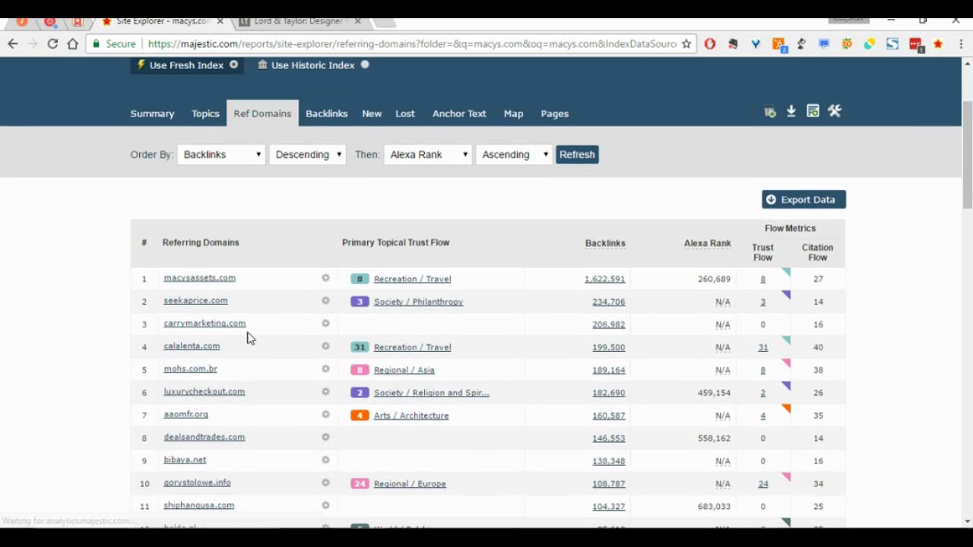
pyautogui.scroll(-8, 225, 365)
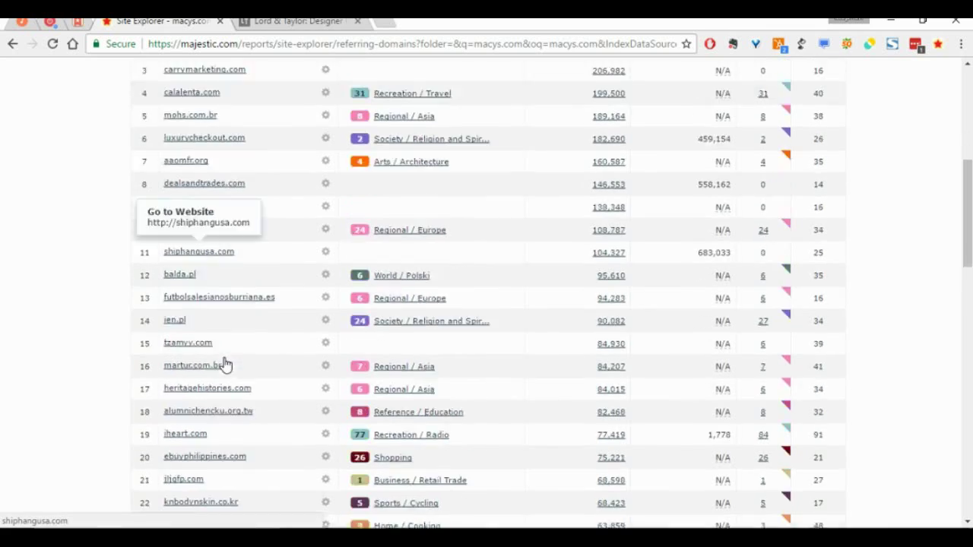
pyautogui.scroll(-4, 224, 365)
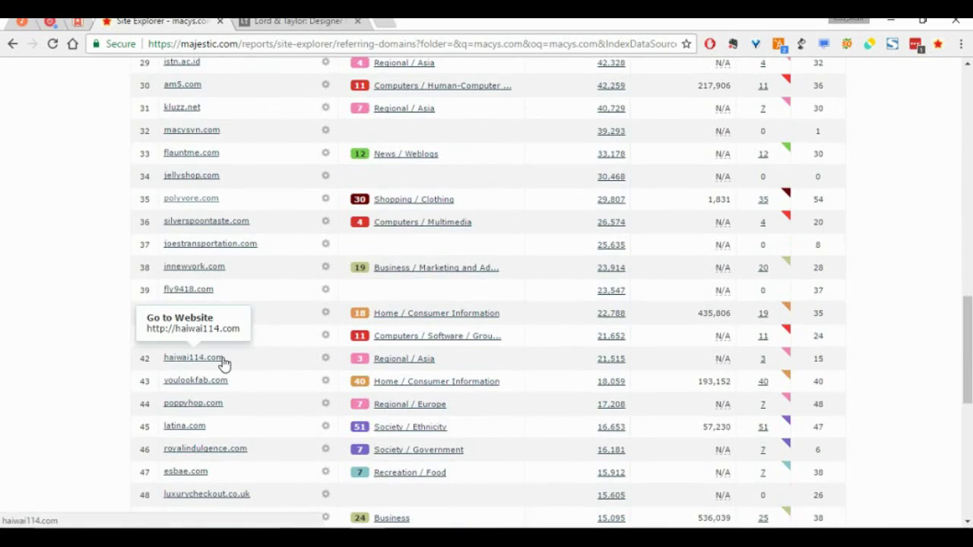
# Open the Backlinks report for macys.com.
pyautogui.scroll(8, 225, 363)
pyautogui.scroll(5, 225, 362)
pyautogui.scroll(-2, 224, 358)
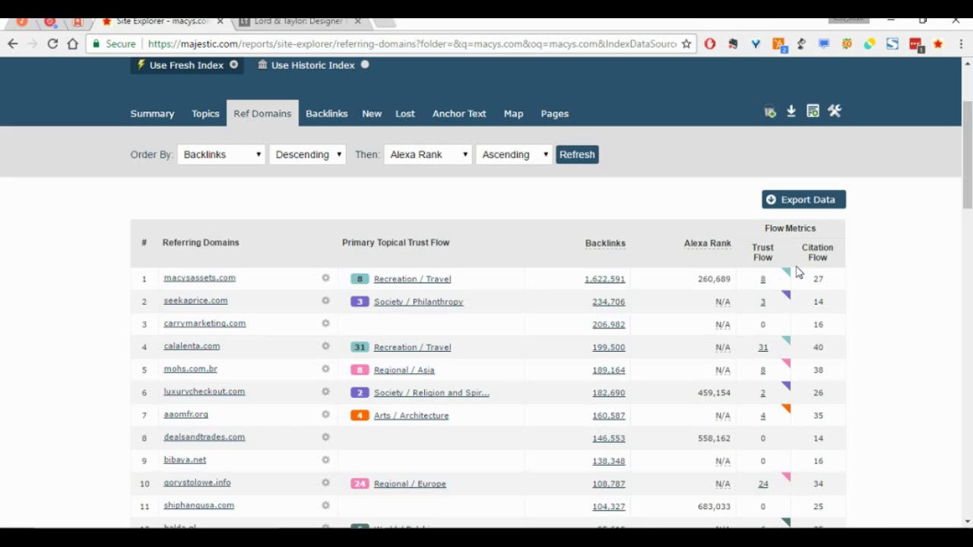
pyautogui.click(327, 116)
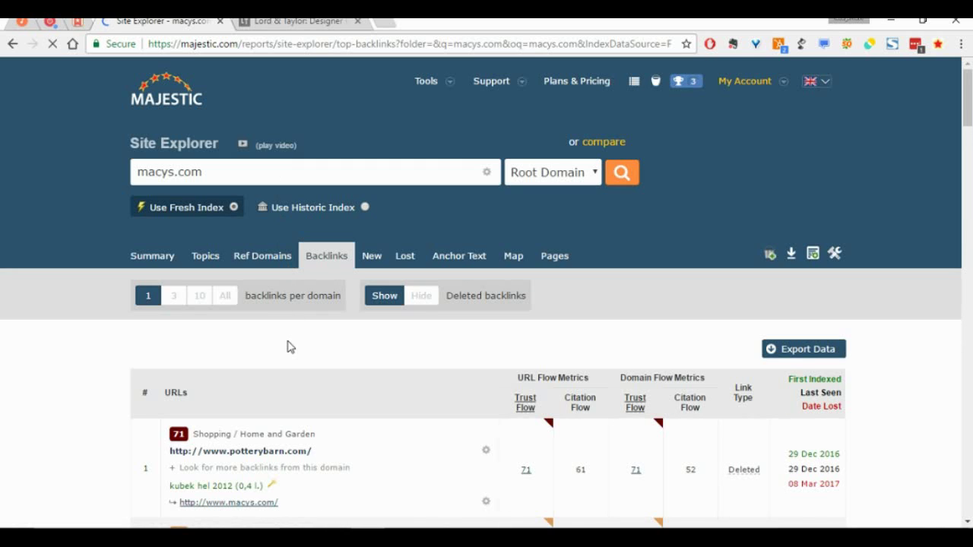
# Look through the macys.com backlinks table with its flow metrics and dates, and switch the report to the Historic Index.
pyautogui.scroll(-2, 285, 345)
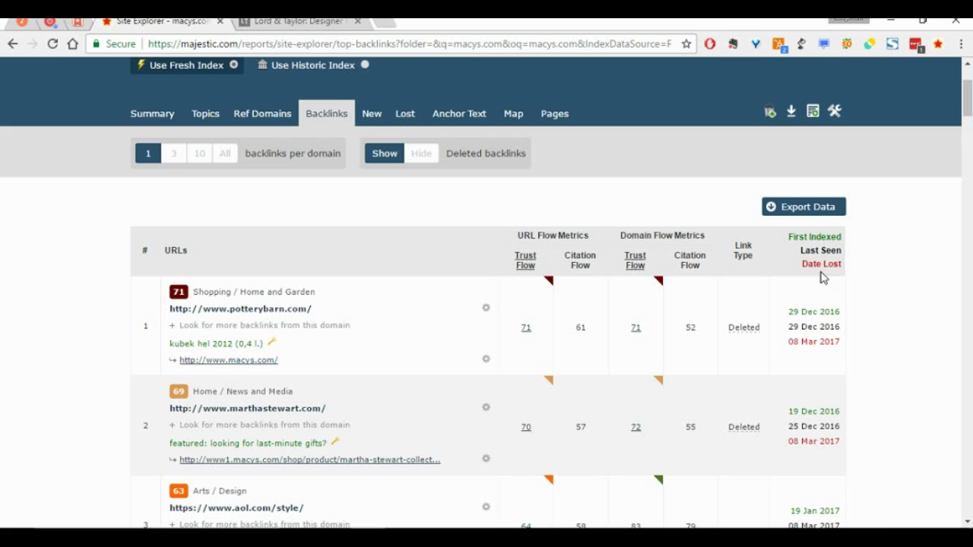
pyautogui.scroll(-2, 811, 367)
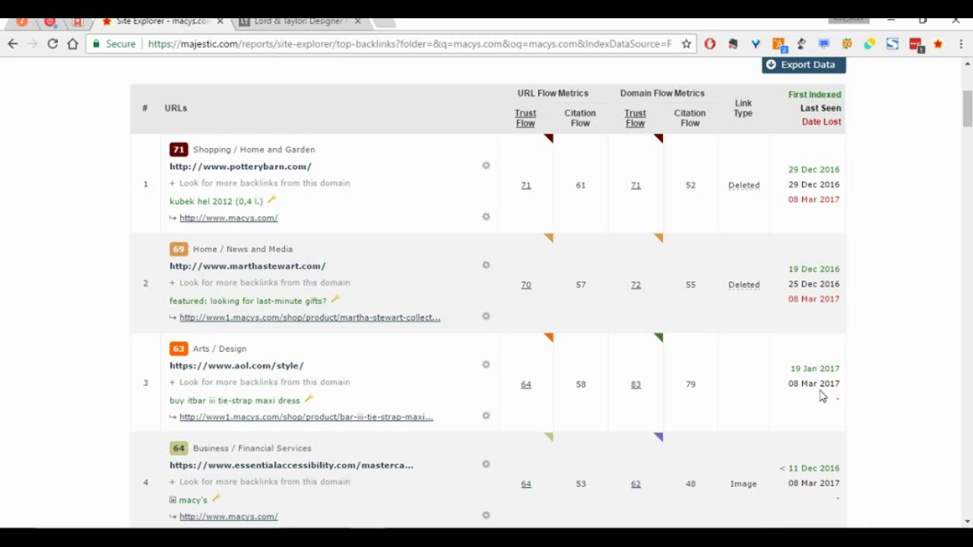
pyautogui.scroll(2, 687, 353)
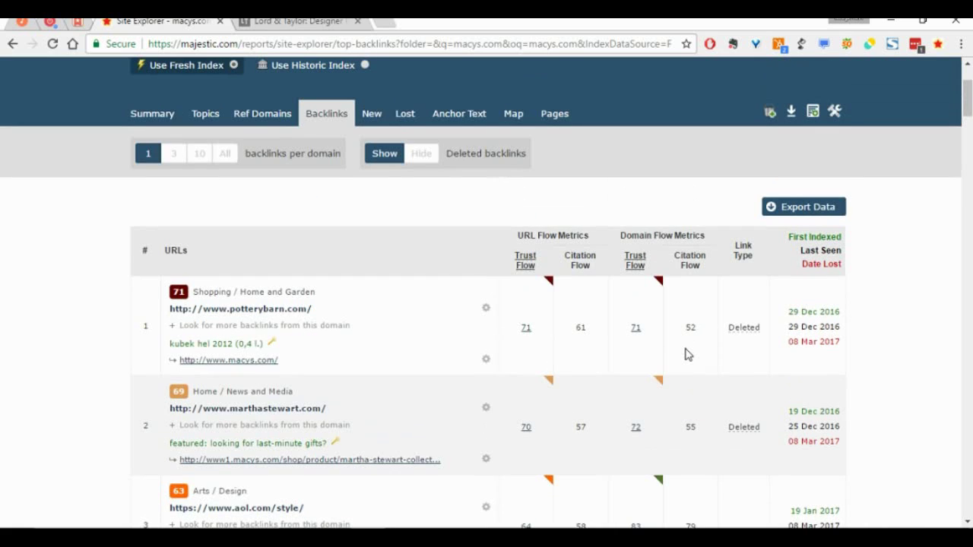
pyautogui.scroll(2, 687, 349)
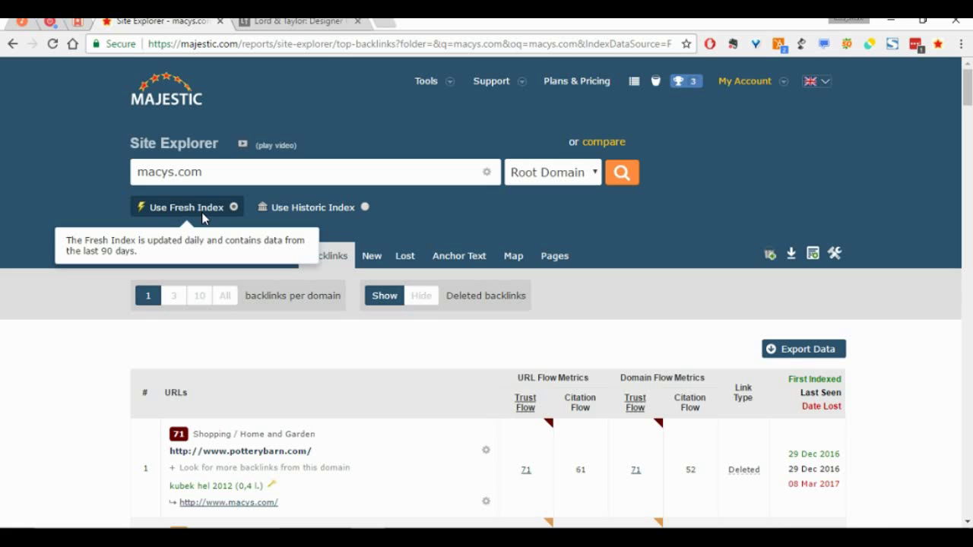
pyautogui.click(294, 210)
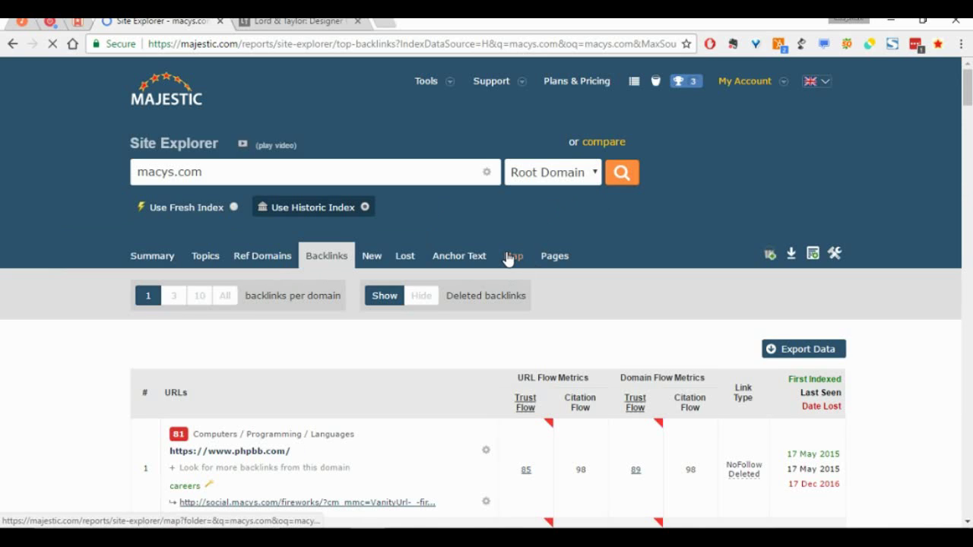
pyautogui.click(509, 259)
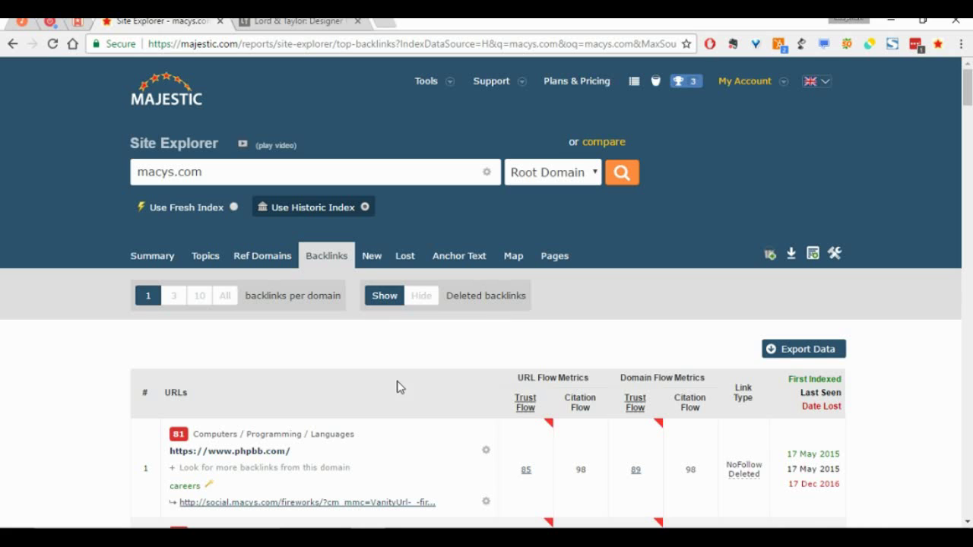
# Open the New backlinks report for macys.com and examine its timeline chart and the list of newly found links.
pyautogui.click(380, 272)
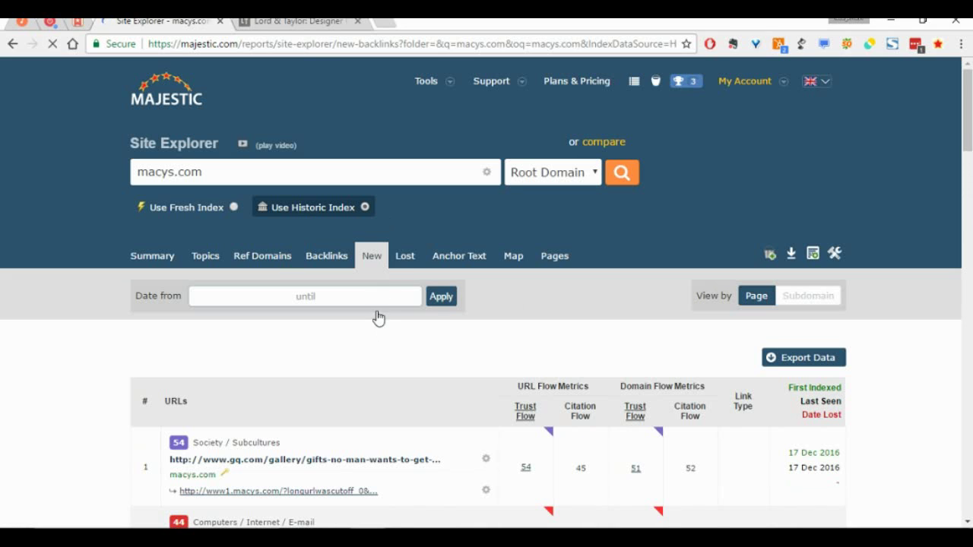
pyautogui.scroll(-2, 386, 334)
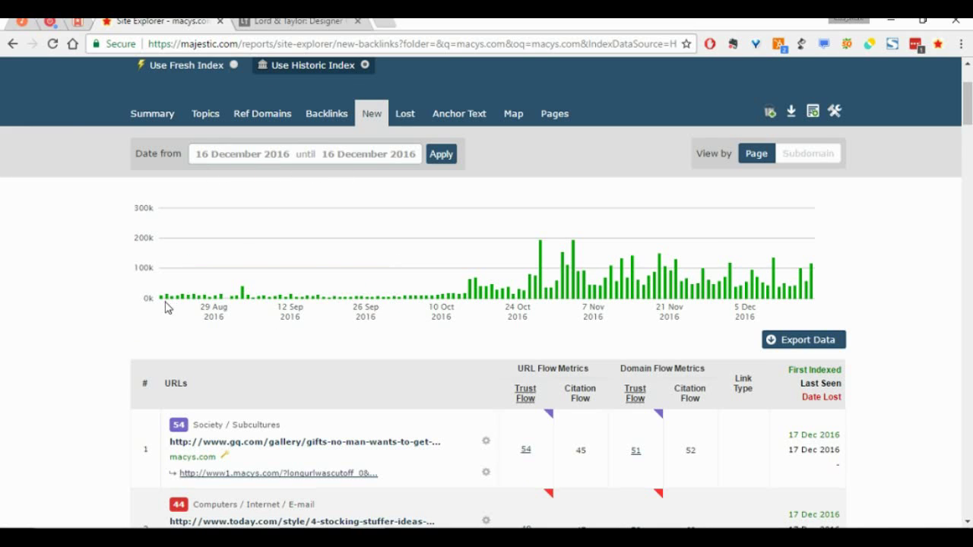
pyautogui.moveTo(169, 298)
pyautogui.scroll(-1, 181, 312)
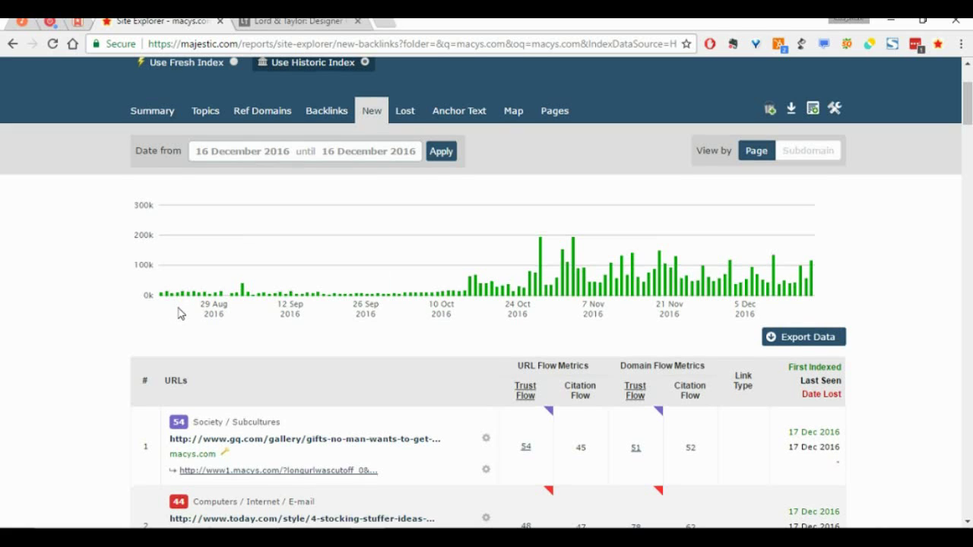
pyautogui.scroll(-2, 181, 312)
pyautogui.scroll(-2, 180, 313)
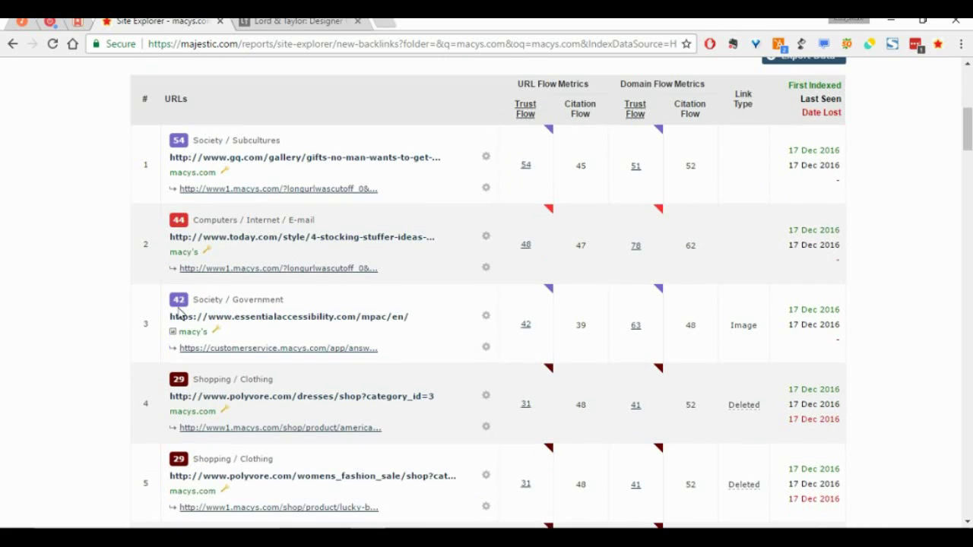
pyautogui.scroll(6, 181, 313)
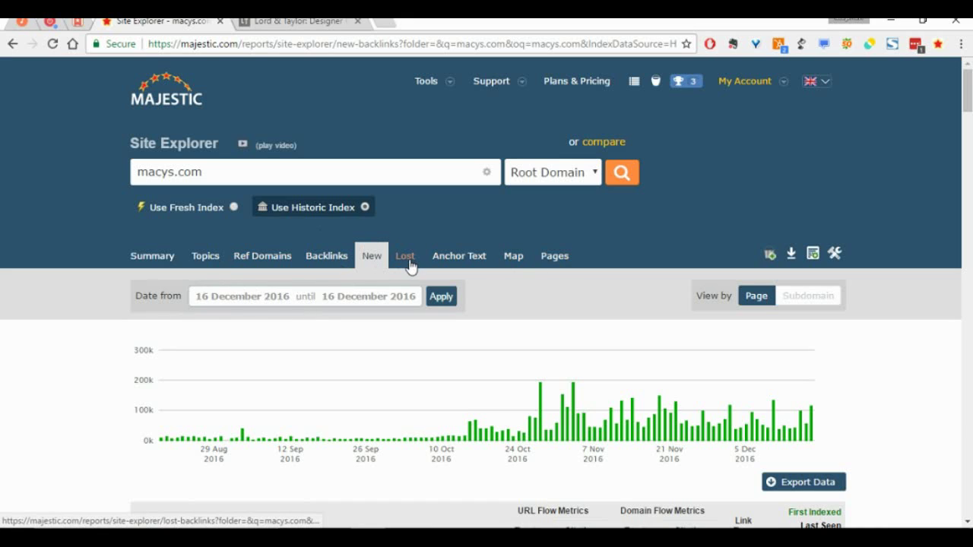
# Open the Anchor Text report for macys.com and examine the word cloud and the table of anchor texts.
pyautogui.click(439, 260)
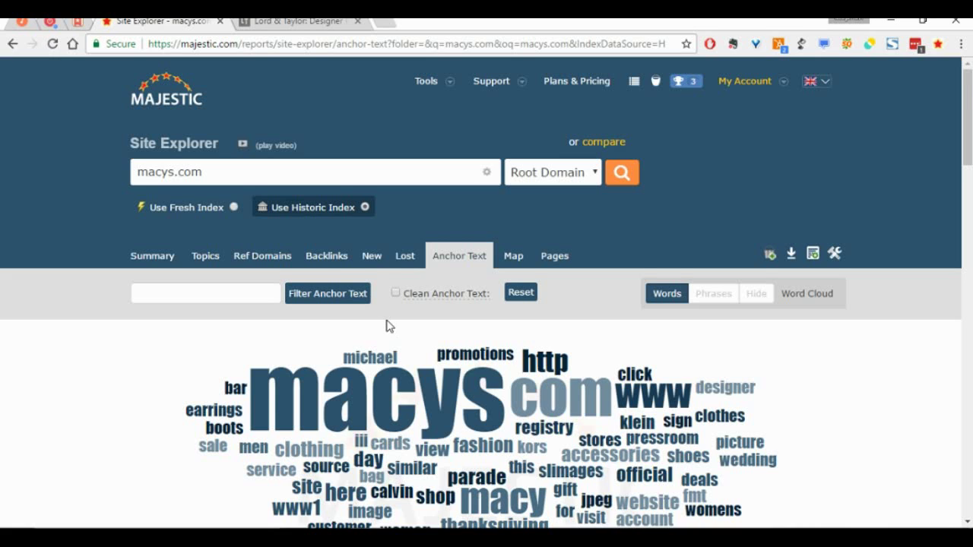
pyautogui.scroll(-2, 389, 325)
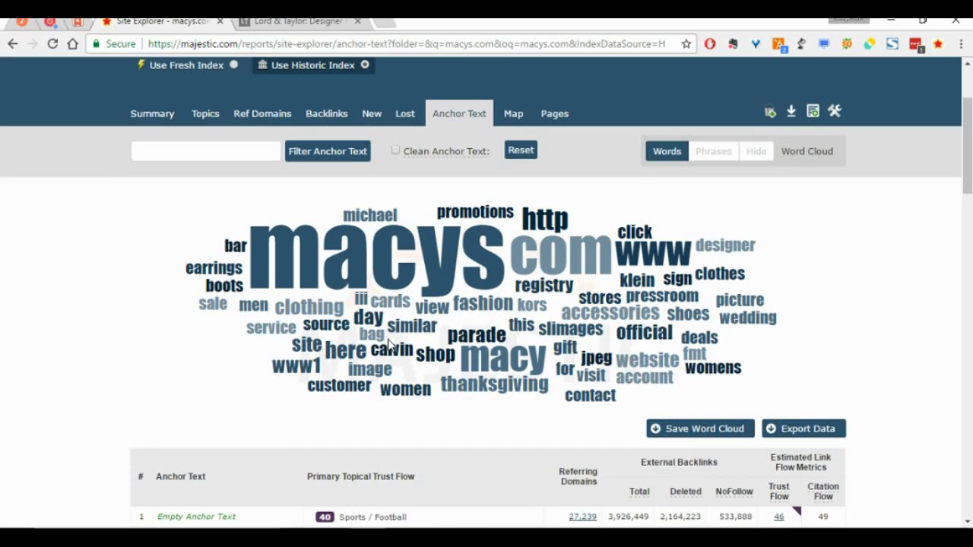
pyautogui.scroll(-2, 343, 366)
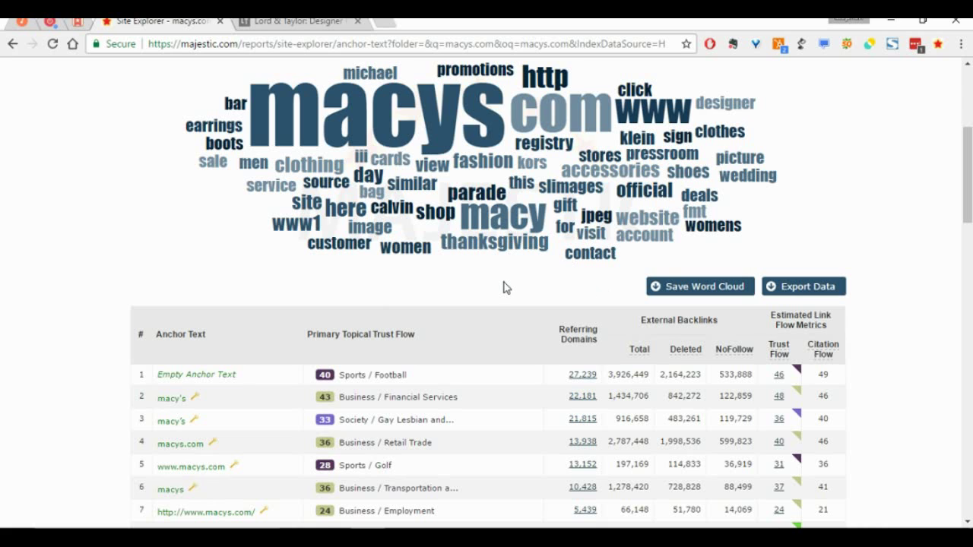
pyautogui.scroll(-2, 506, 287)
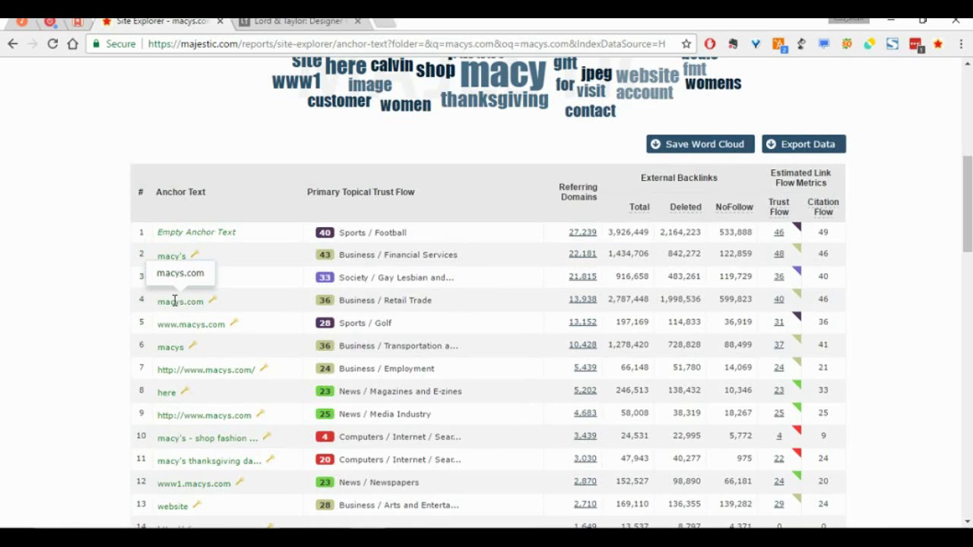
pyautogui.scroll(-2, 211, 321)
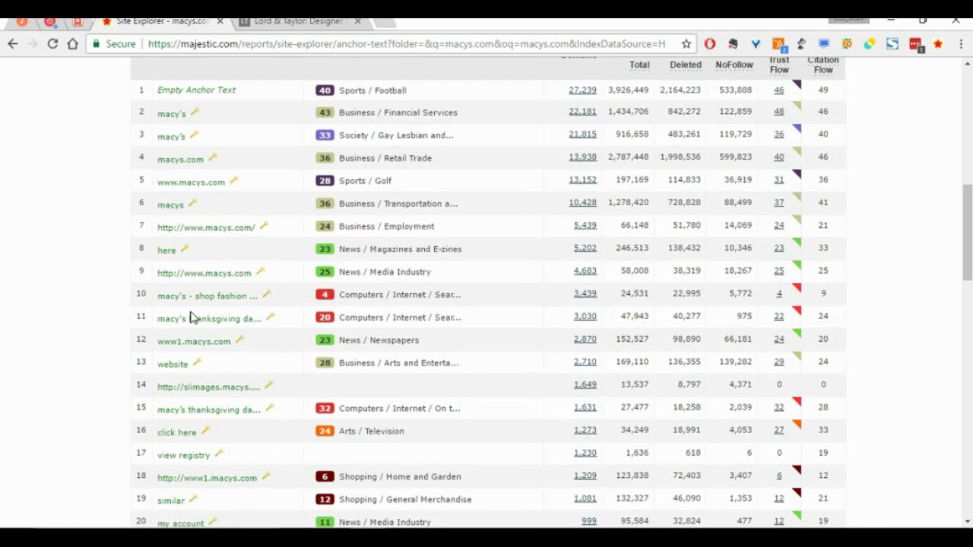
pyautogui.scroll(10, 226, 239)
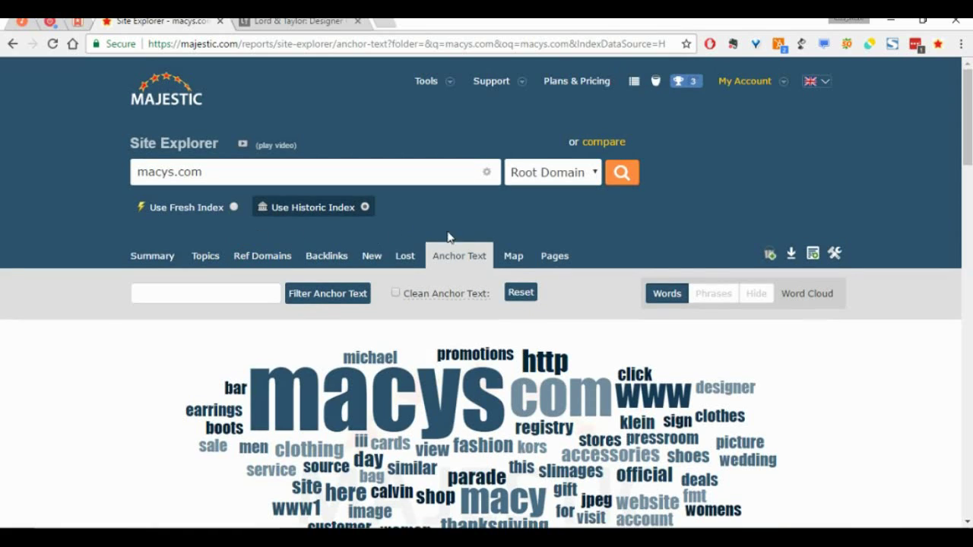
# Open the Map report for macys.com and view the world map of referring domains.
pyautogui.click(513, 259)
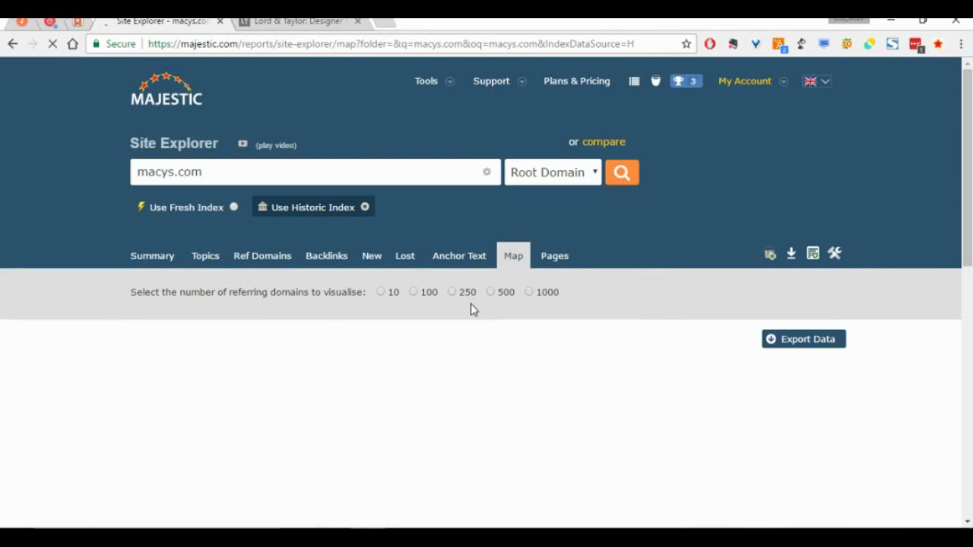
pyautogui.scroll(-2, 465, 326)
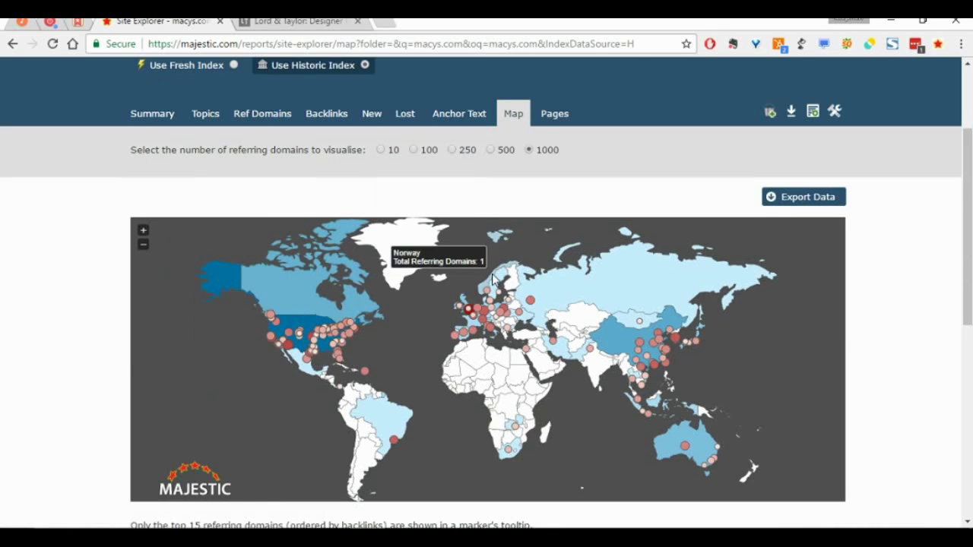
pyautogui.scroll(2, 486, 326)
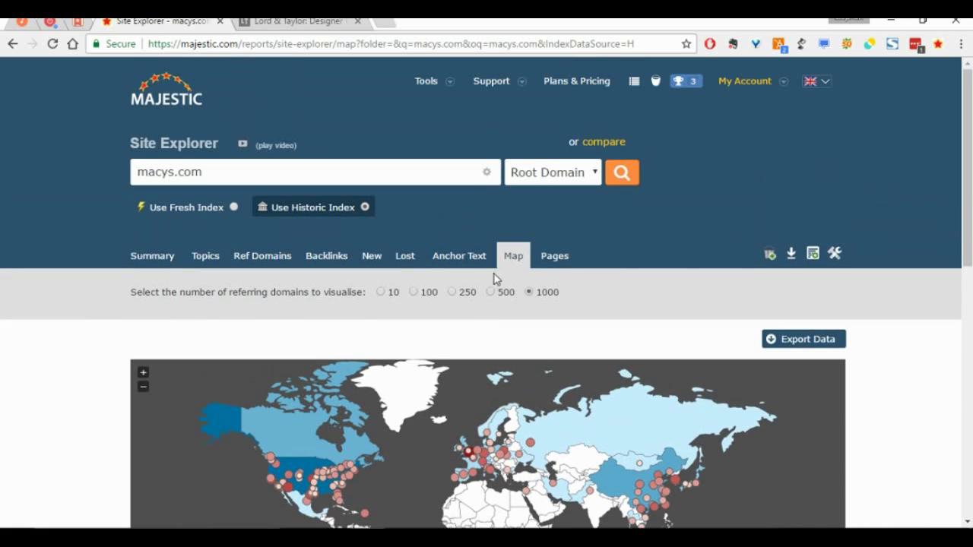
# Open the Pages report for macys.com and look through its top pages with their external backlinks, referring domains and flow metrics.
pyautogui.click(556, 258)
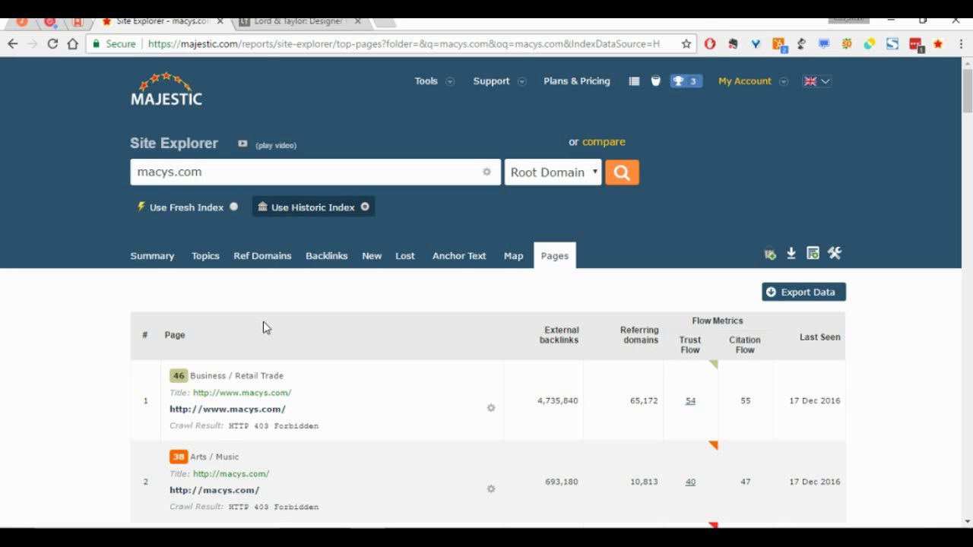
pyautogui.scroll(-2, 220, 304)
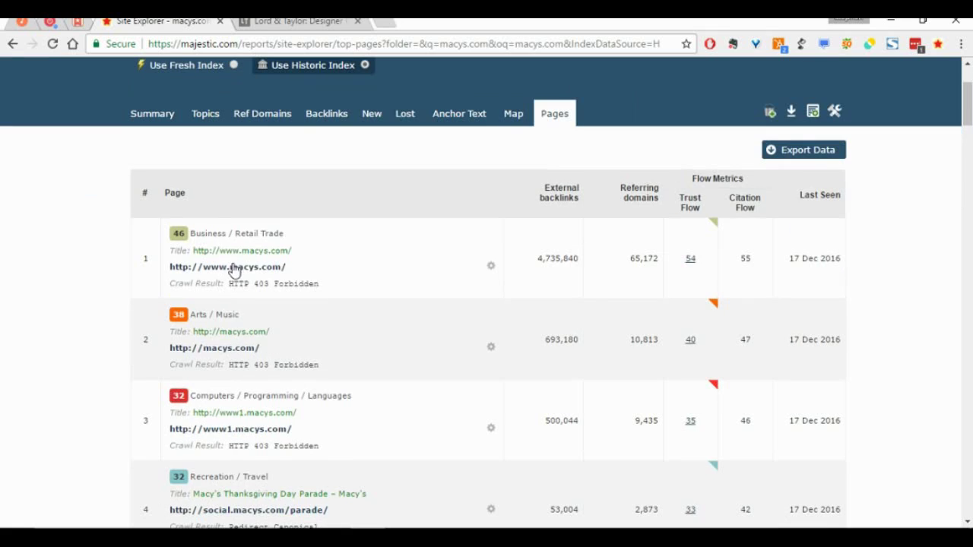
pyautogui.scroll(-2, 266, 253)
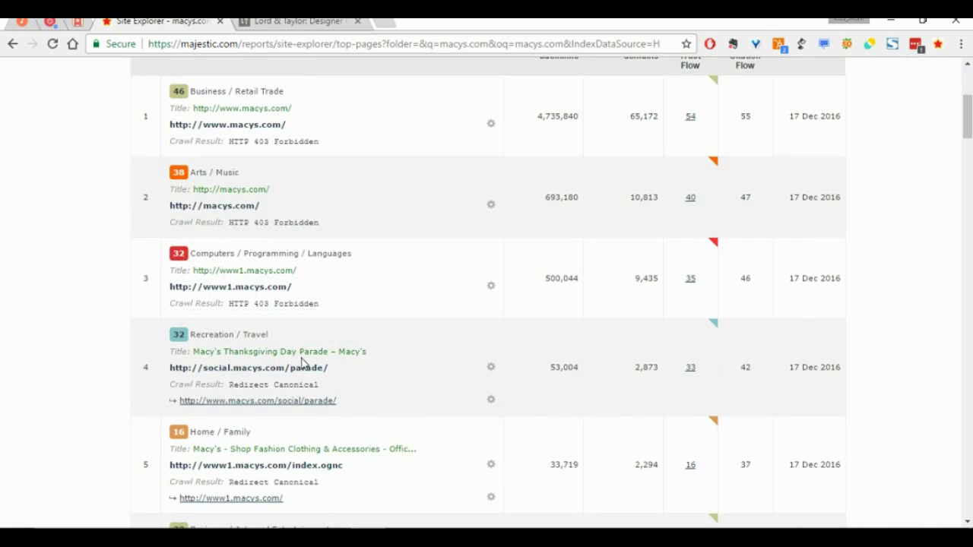
pyautogui.scroll(-2, 302, 366)
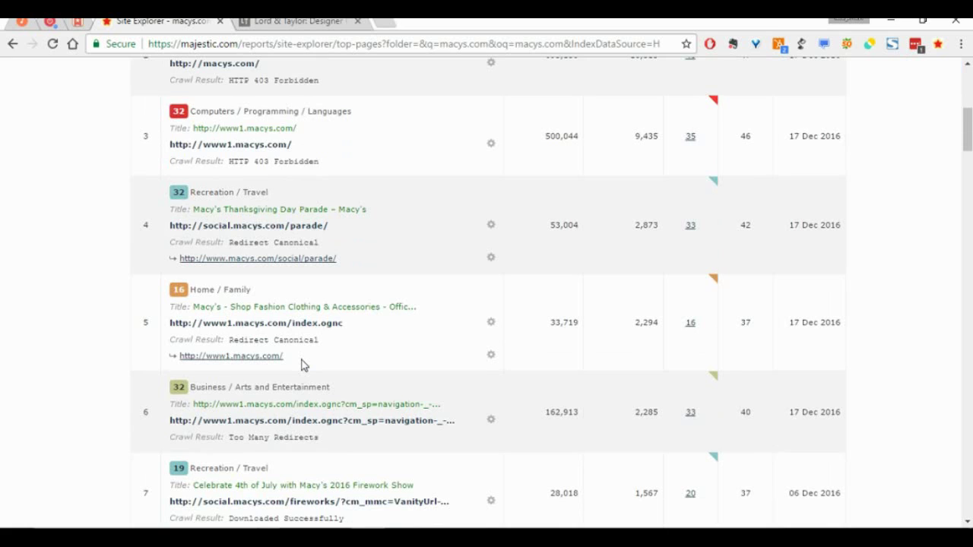
pyautogui.scroll(-2, 302, 365)
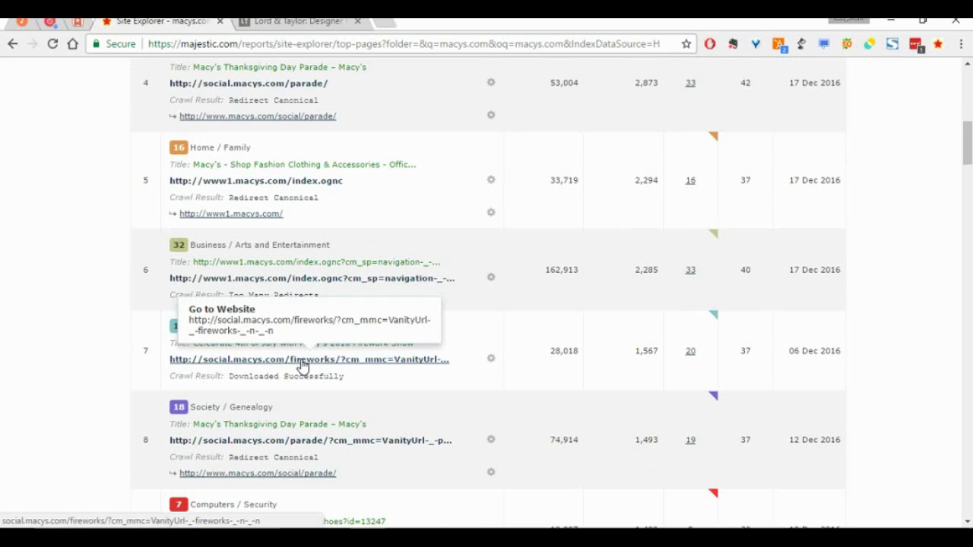
pyautogui.scroll(-2, 301, 366)
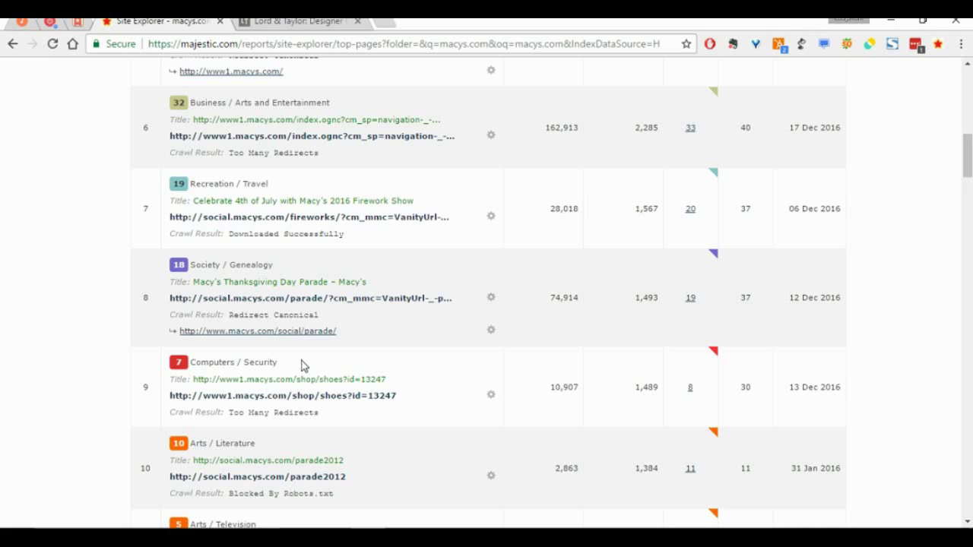
pyautogui.scroll(-2, 302, 365)
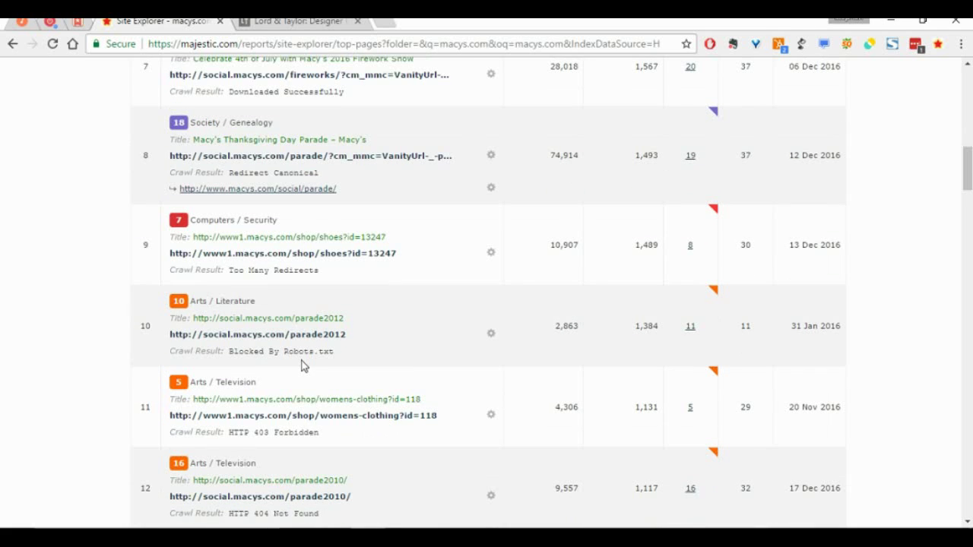
pyautogui.scroll(-2, 302, 365)
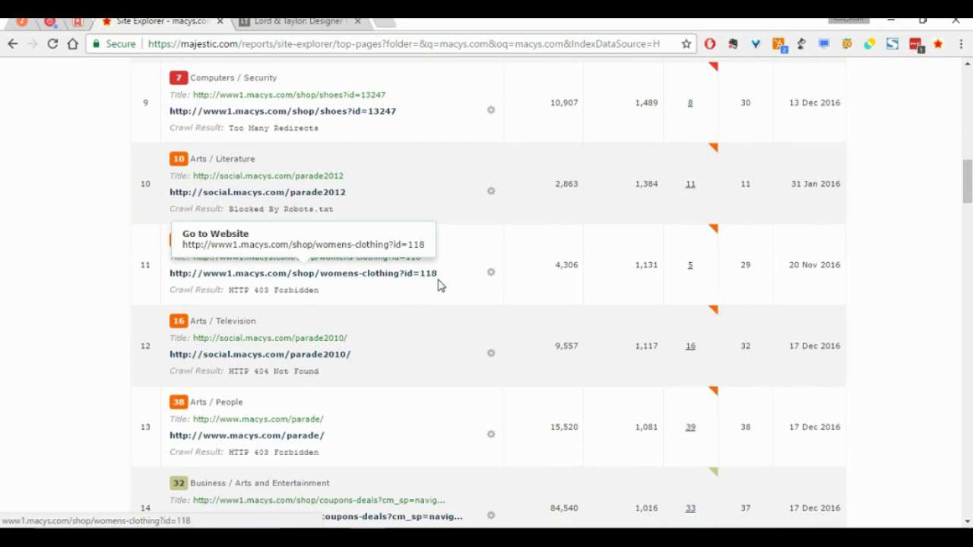
pyautogui.scroll(-2, 408, 320)
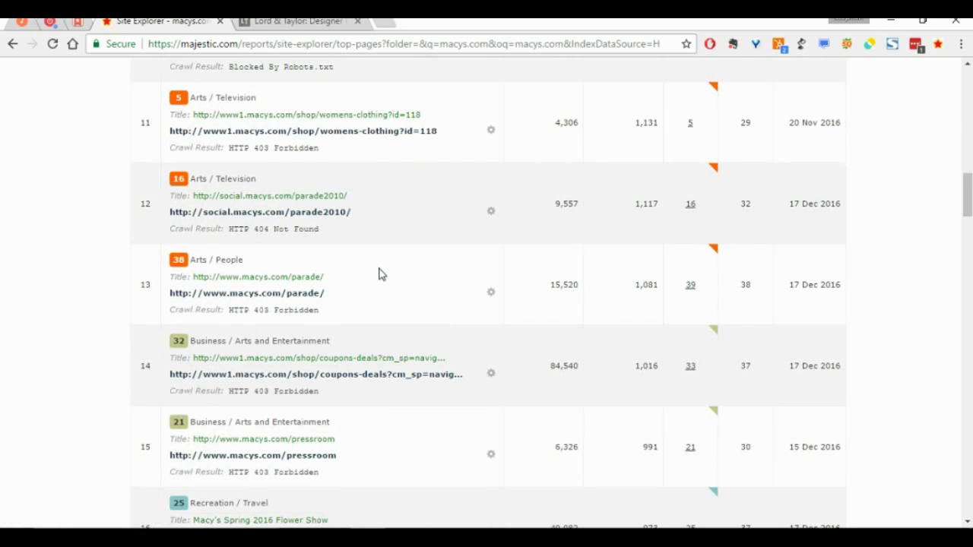
pyautogui.scroll(-4, 380, 274)
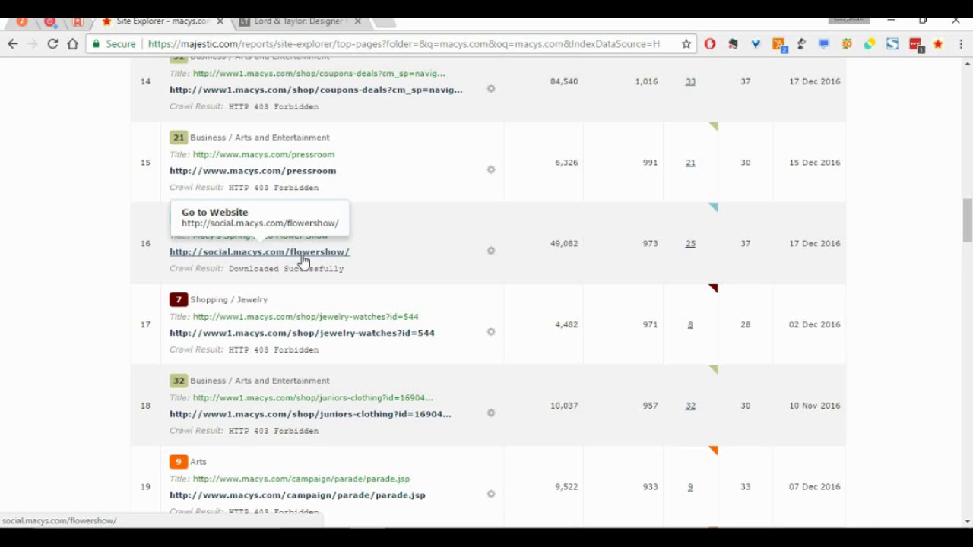
pyautogui.scroll(-2, 357, 260)
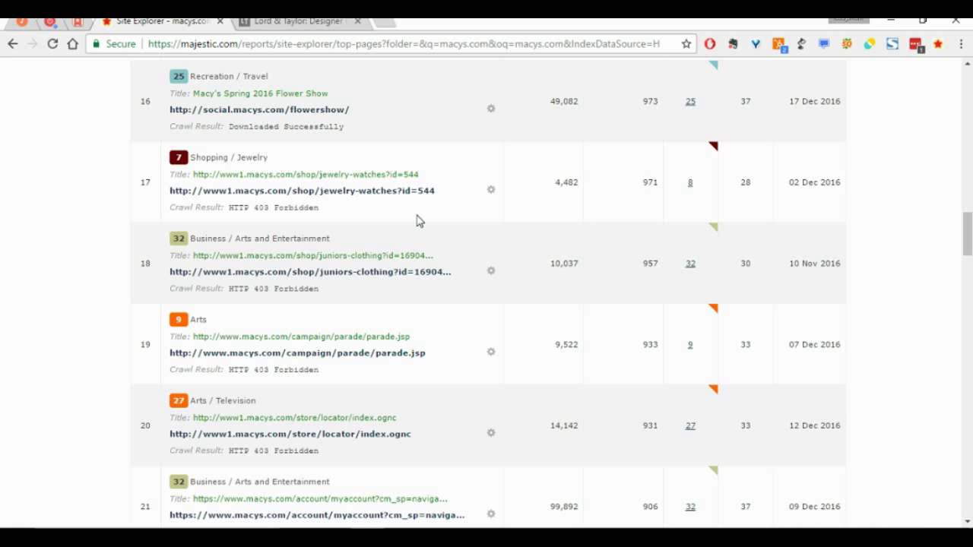
pyautogui.scroll(15, 416, 221)
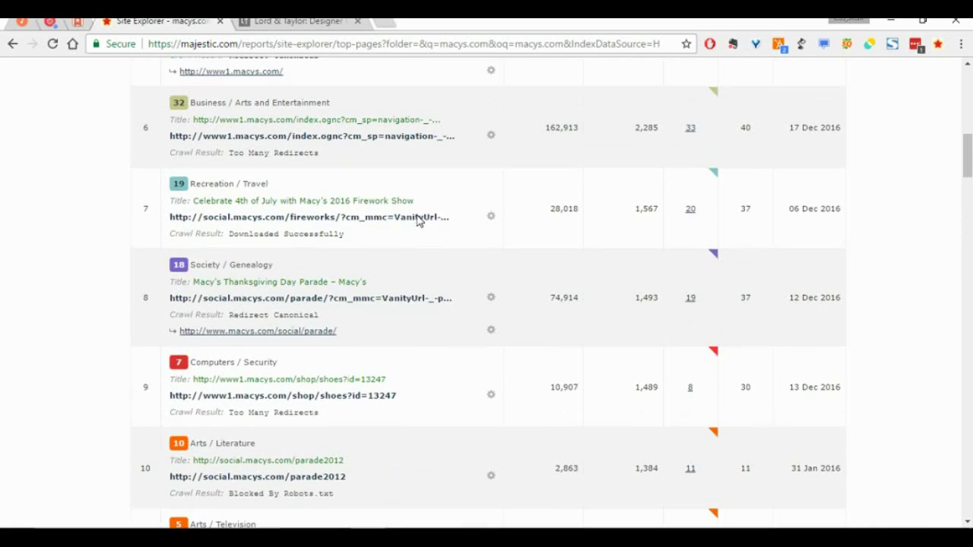
pyautogui.scroll(4, 417, 221)
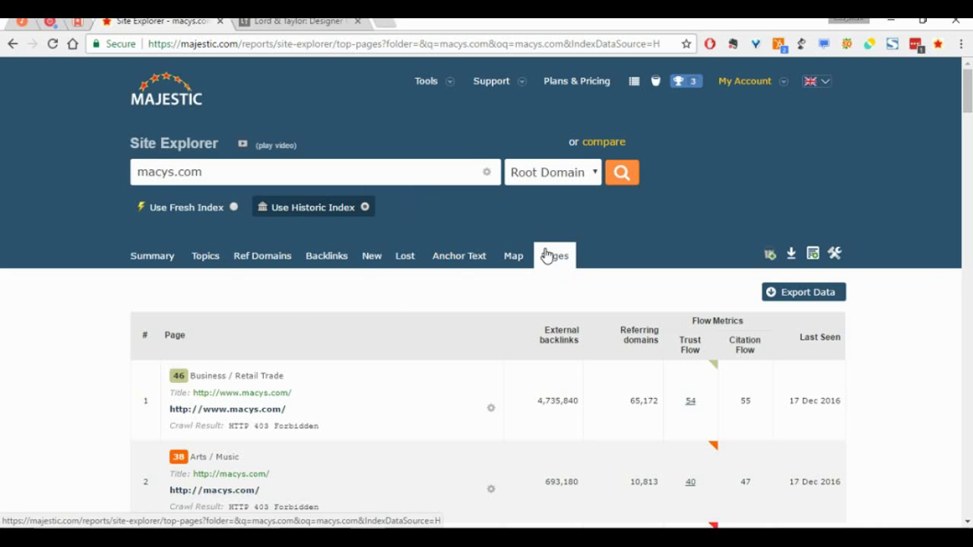
# Open the Majestic Million list of domains with the most referring subnets.
pyautogui.click(491, 80)
pyautogui.click(450, 82)
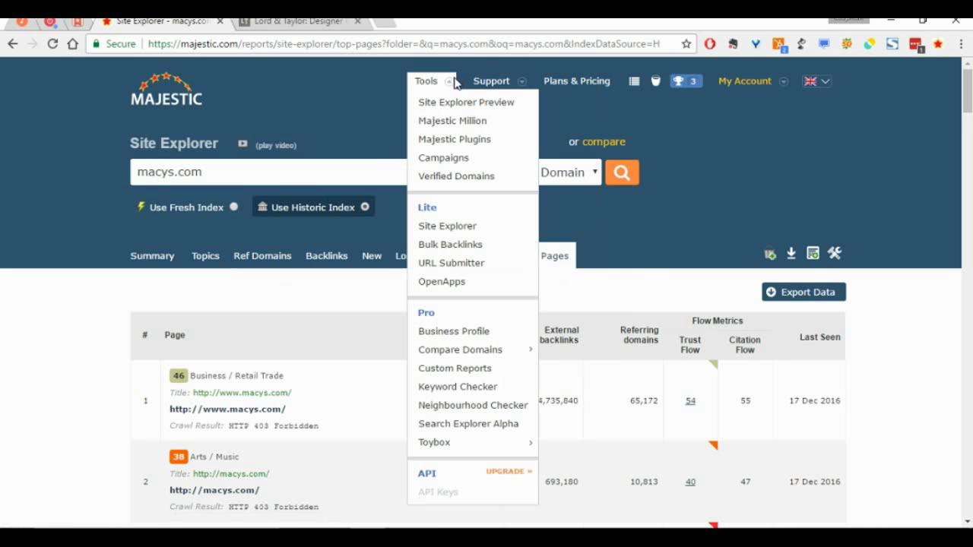
pyautogui.click(462, 123)
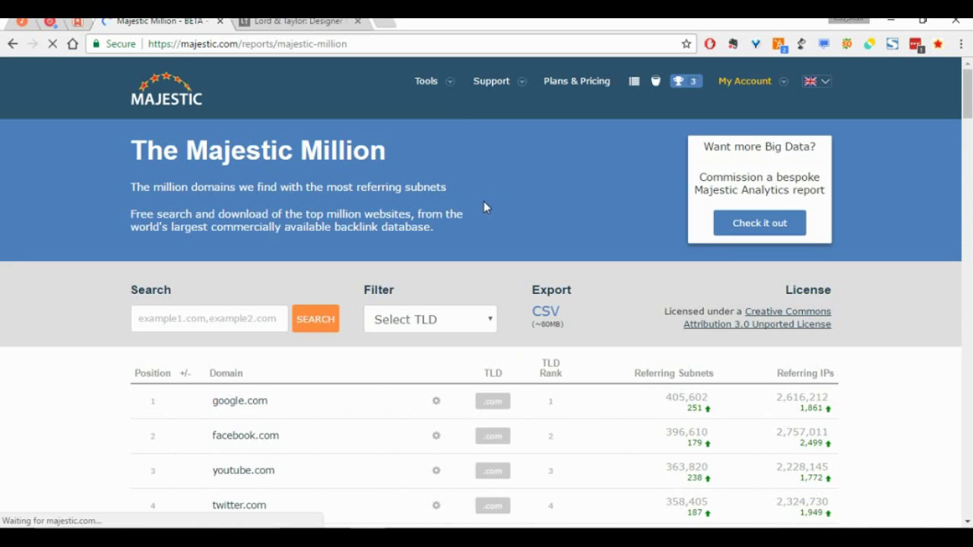
# Examine the highest-ranked domains in the Majestic Million with their TLD rank, referring subnets and referring IPs.
pyautogui.scroll(-1, 482, 211)
pyautogui.scroll(-2, 484, 214)
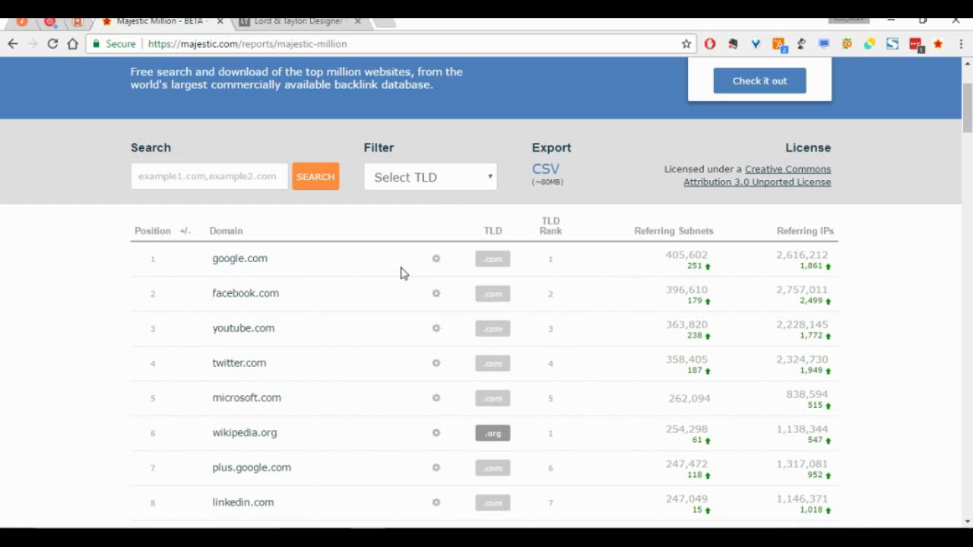
pyautogui.scroll(-2, 403, 272)
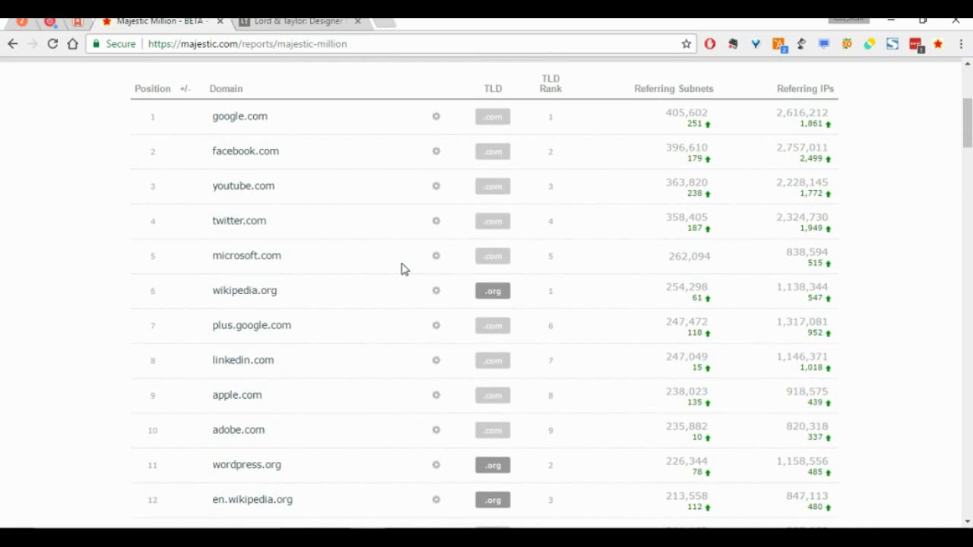
pyautogui.scroll(-2, 402, 269)
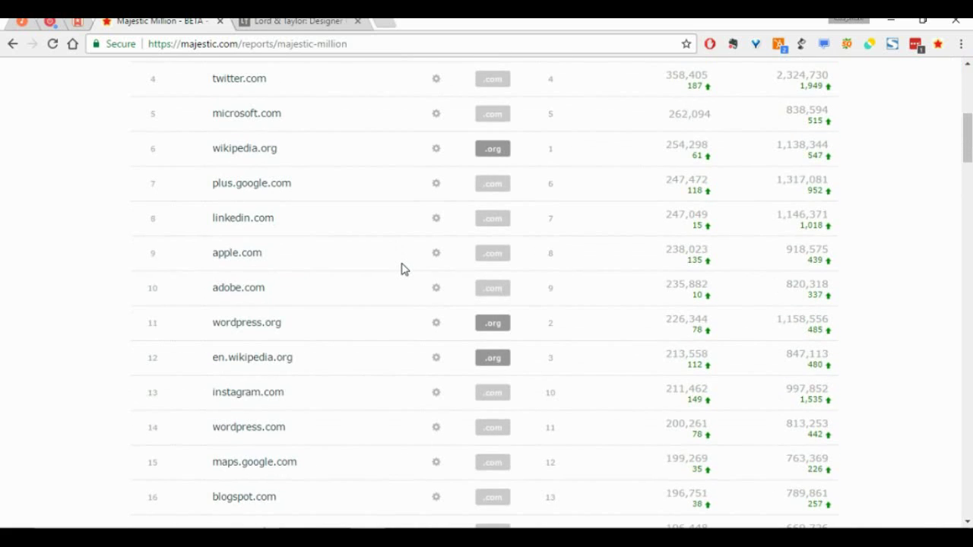
pyautogui.scroll(-2, 403, 269)
pyautogui.scroll(-2, 345, 322)
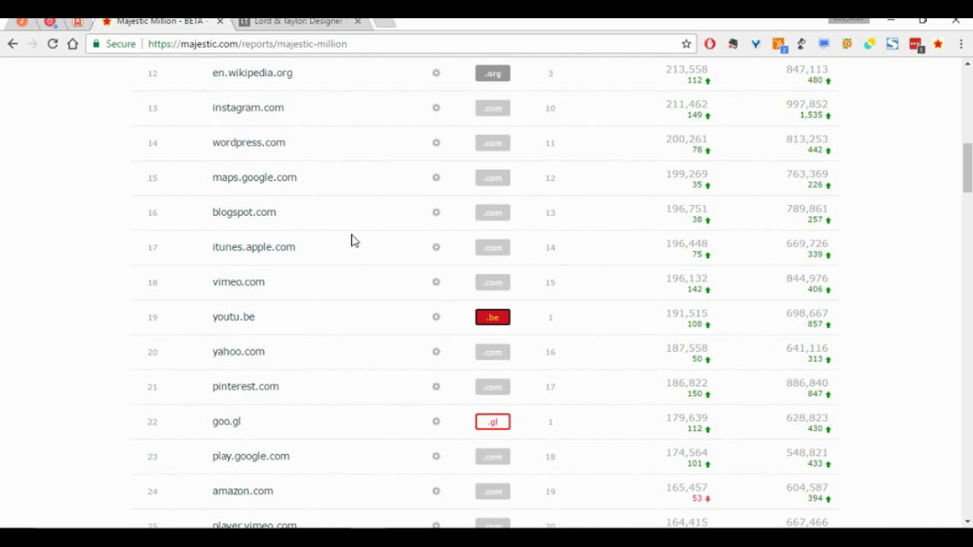
pyautogui.scroll(4, 352, 238)
pyautogui.scroll(2, 361, 216)
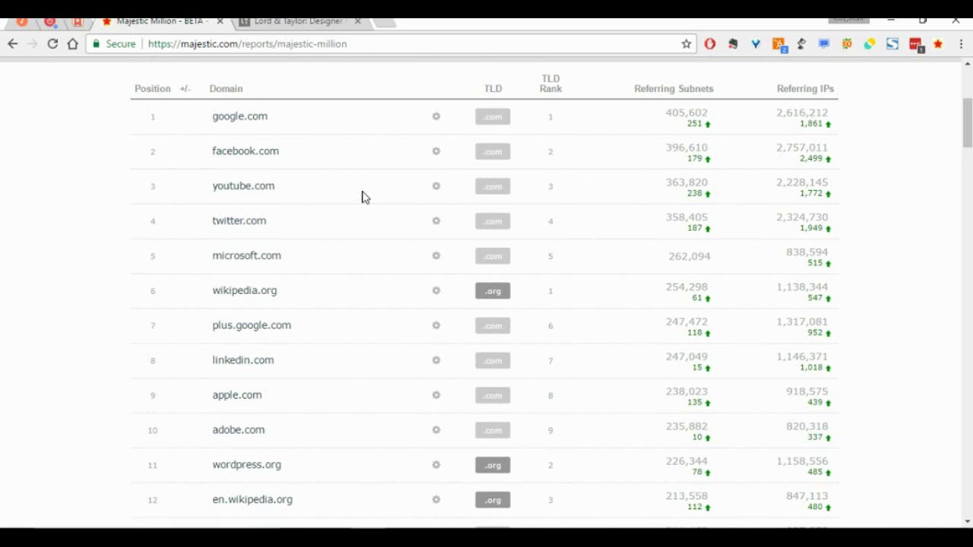
pyautogui.scroll(2, 362, 197)
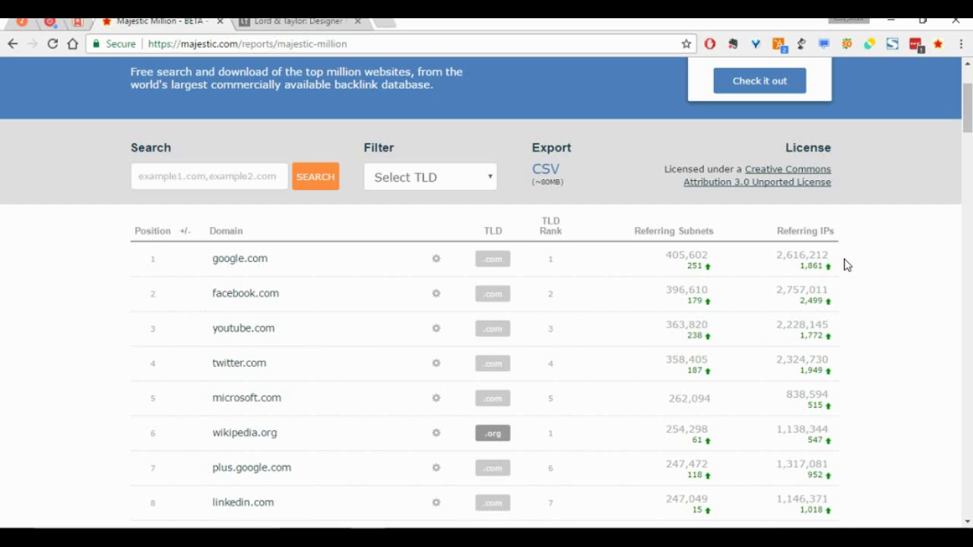
# Look through the rest of the Majestic Million's first hundred domains, including their position changes, and return to the start of the list.
pyautogui.scroll(-1, 848, 264)
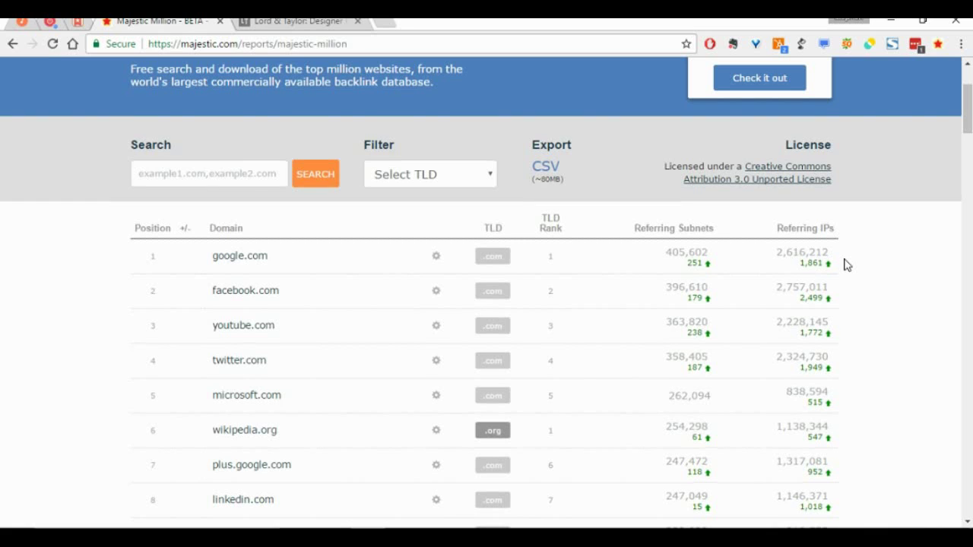
pyautogui.scroll(-15, 847, 264)
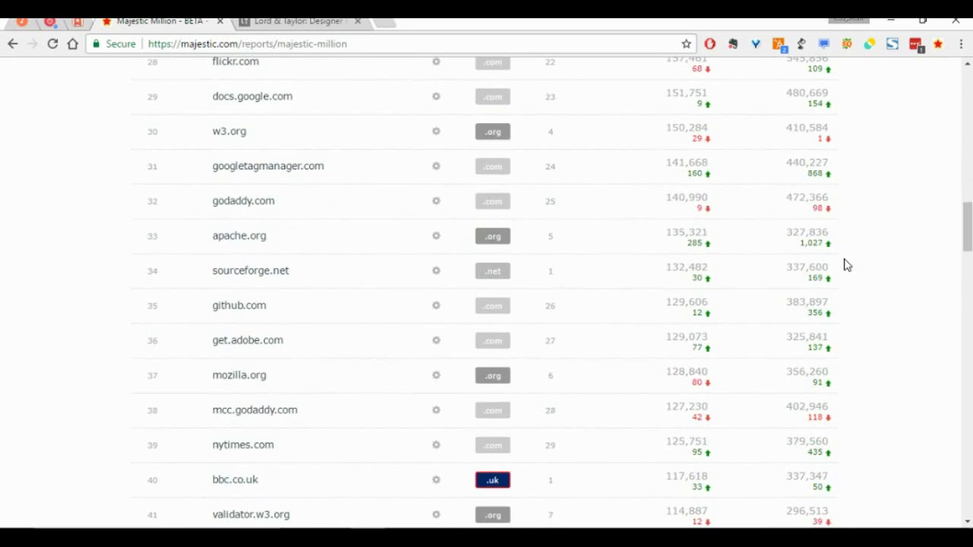
pyautogui.scroll(-18, 848, 264)
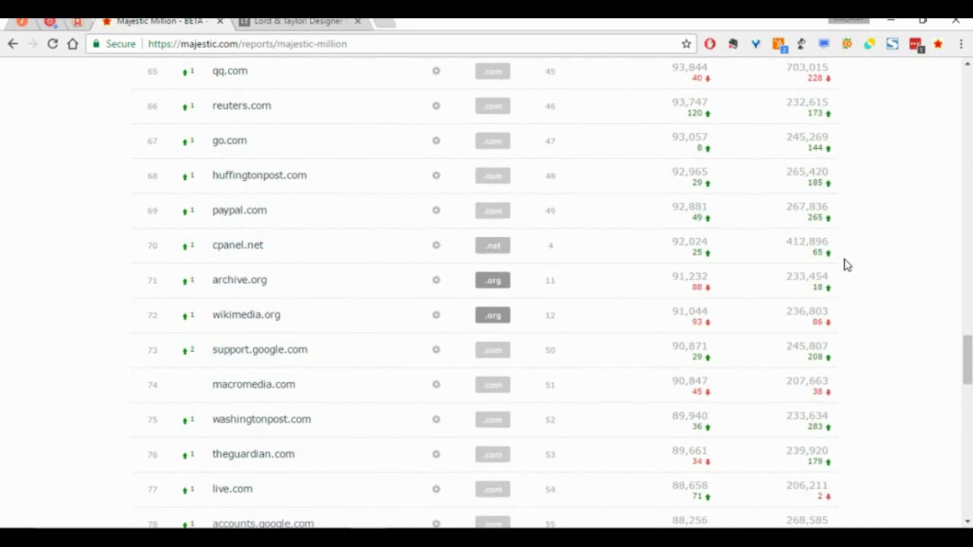
pyautogui.scroll(-4, 847, 265)
pyautogui.scroll(-6, 848, 264)
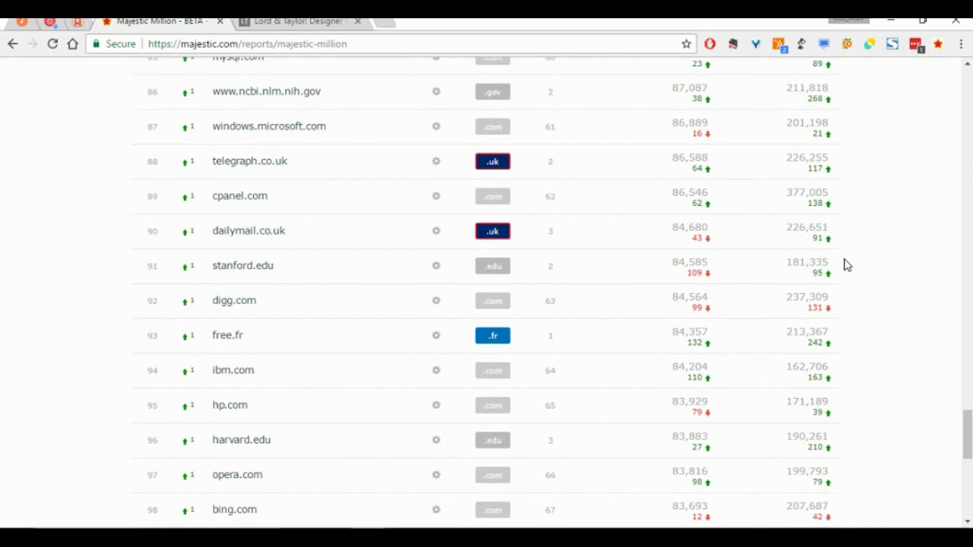
pyautogui.scroll(-4, 847, 265)
pyautogui.scroll(20, 847, 264)
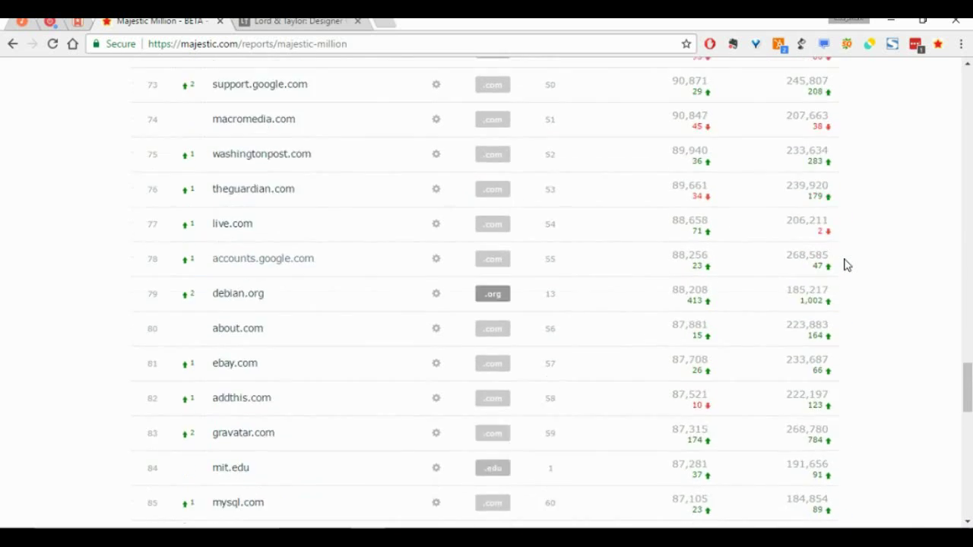
pyautogui.scroll(20, 847, 265)
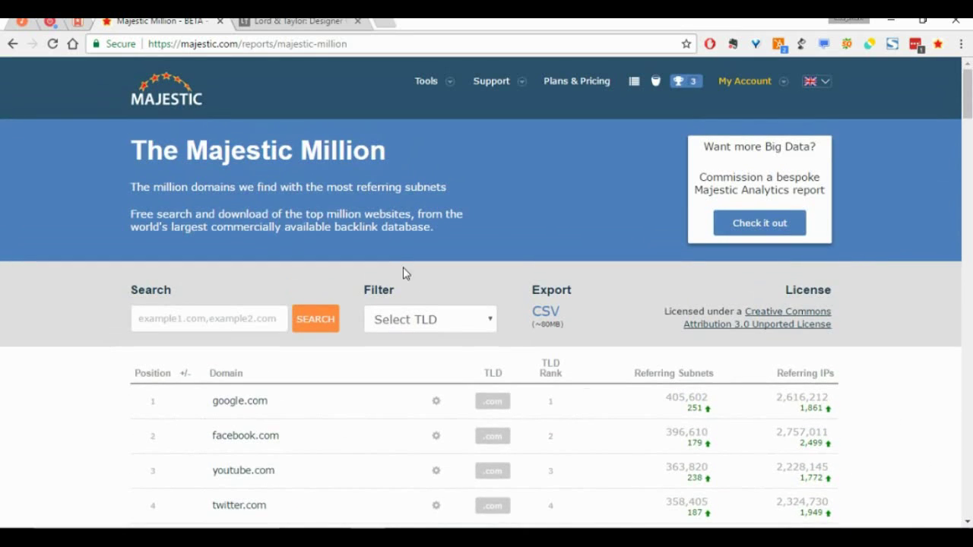
# Open the Majestic Plugins page in a new tab and review its download options, authorisation instructions and subscriber features.
pyautogui.click(449, 82)
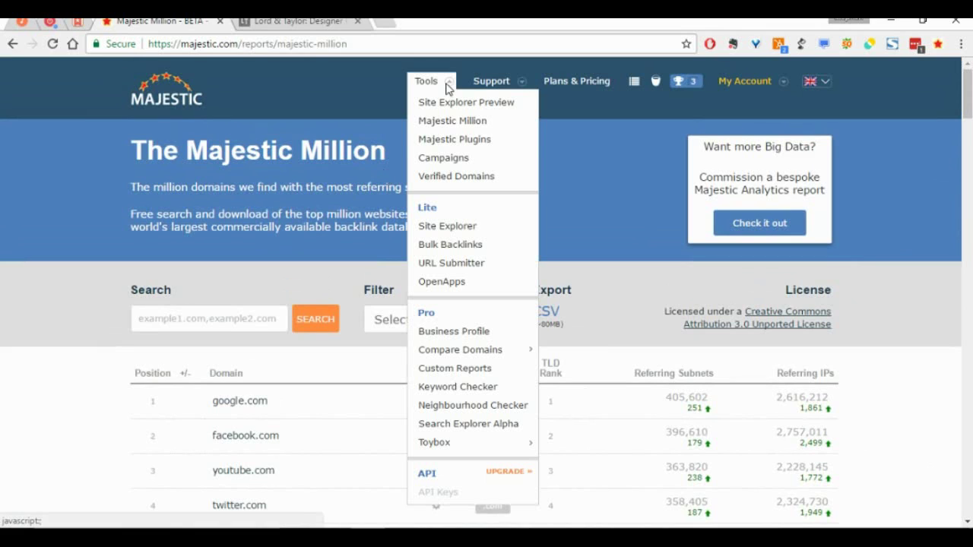
pyautogui.middleClick(453, 139)
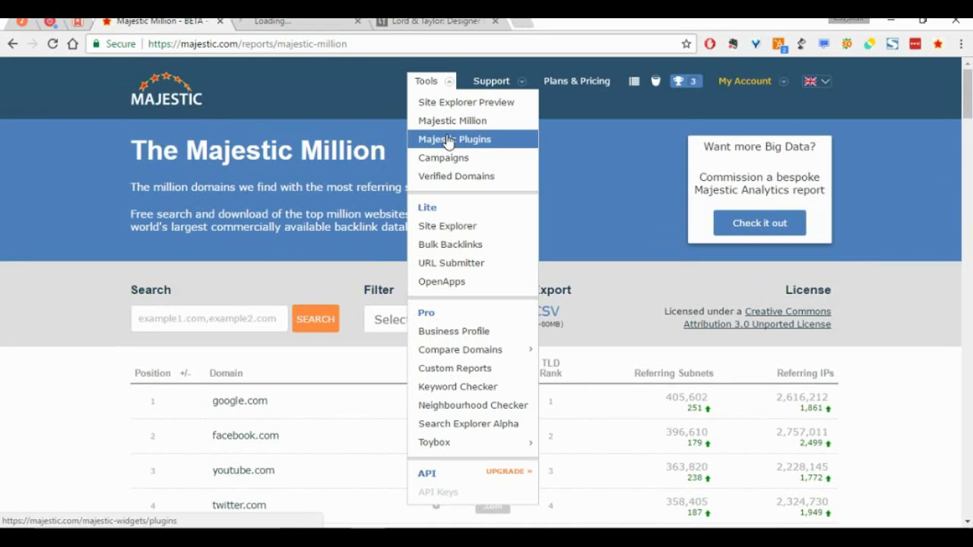
pyautogui.click(320, 23)
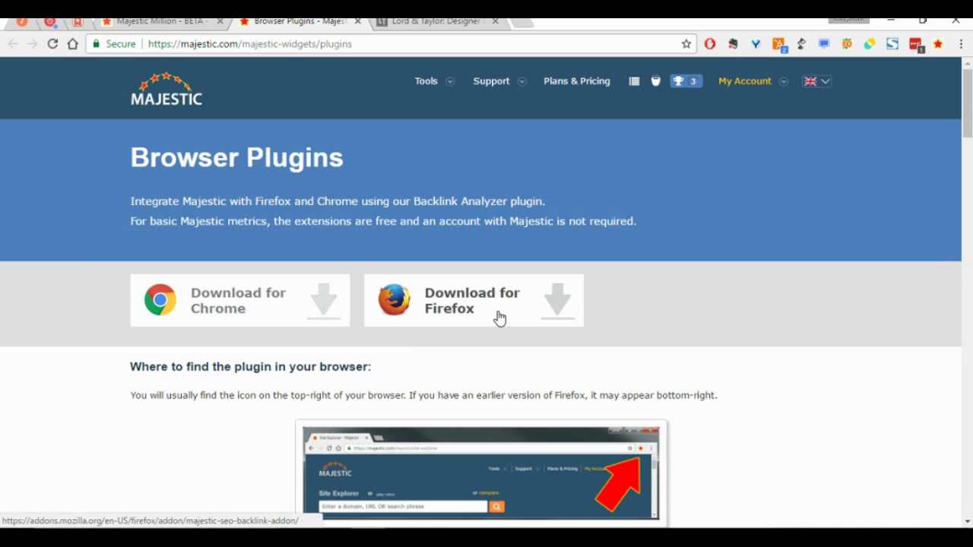
pyautogui.scroll(-4, 449, 355)
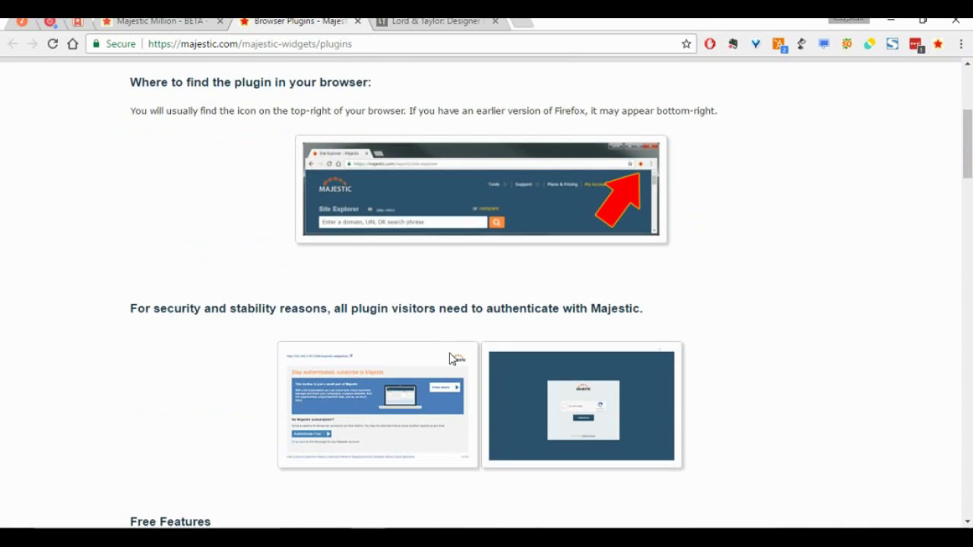
pyautogui.scroll(-2, 449, 354)
pyautogui.scroll(-9, 449, 358)
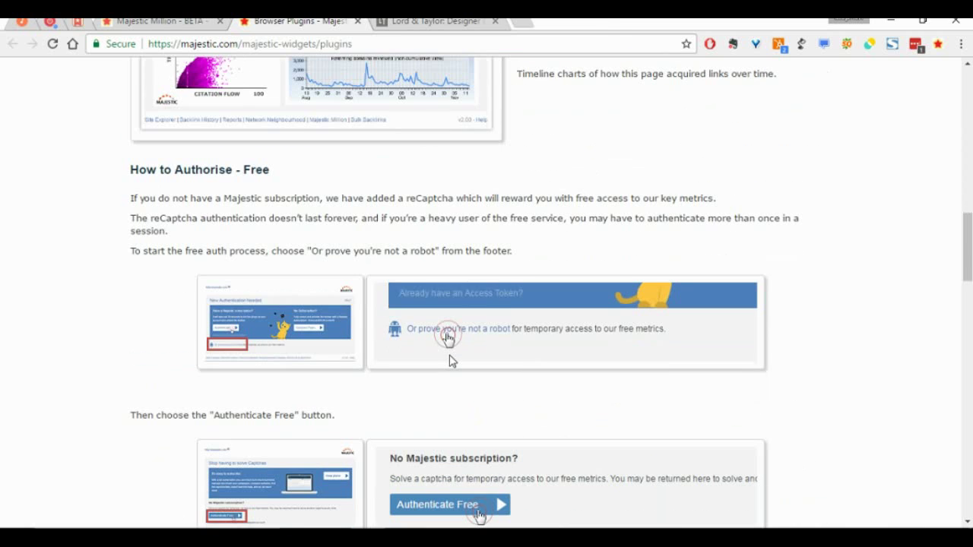
pyautogui.scroll(-12, 450, 358)
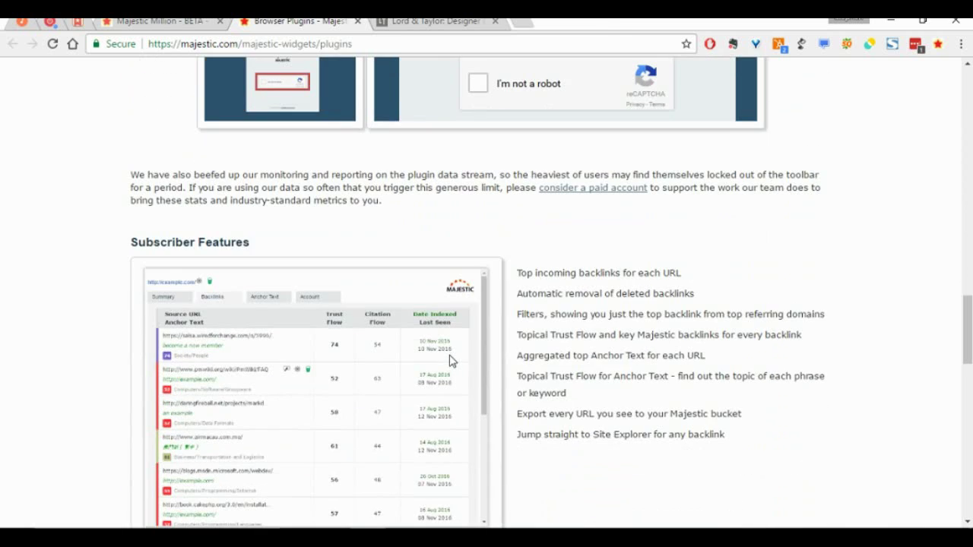
pyautogui.scroll(10, 449, 355)
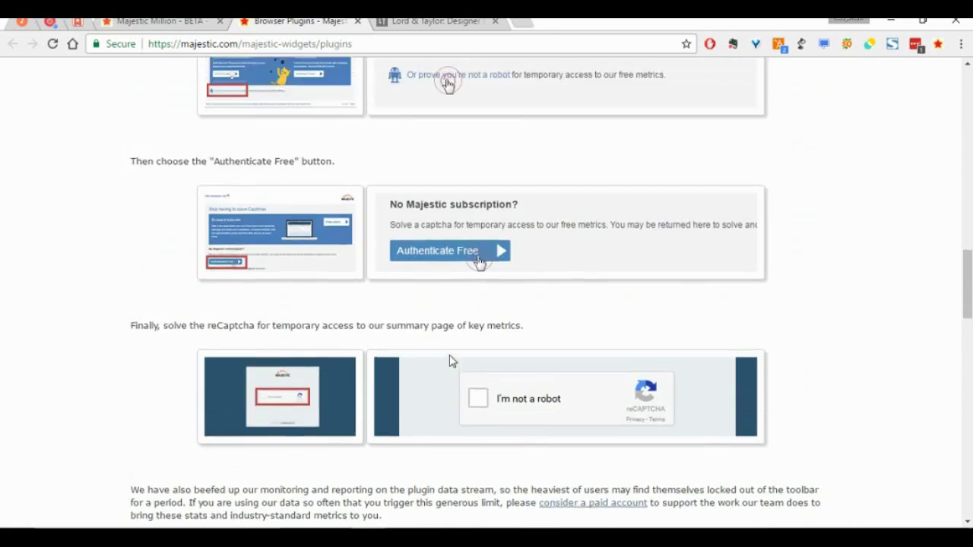
pyautogui.scroll(3, 460, 304)
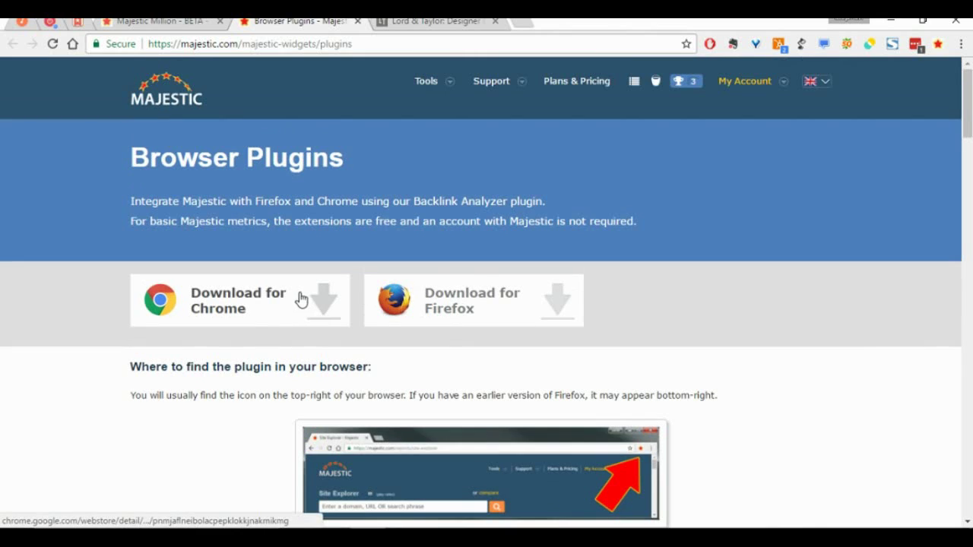
# Switch to the Lord & Taylor home page and open the Majestic plugin's summary of its flow metrics, backlinks and referring domains.
pyautogui.click(401, 20)
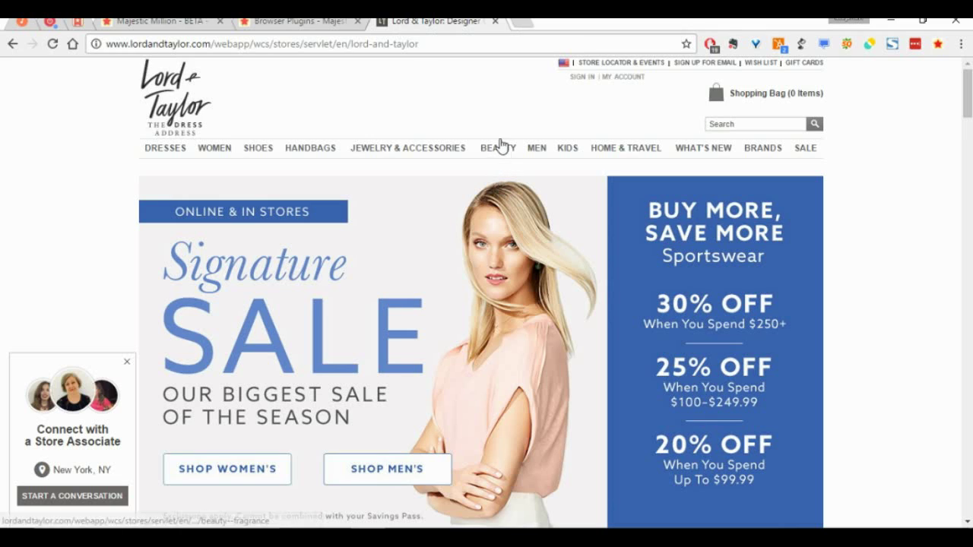
pyautogui.moveTo(496, 152)
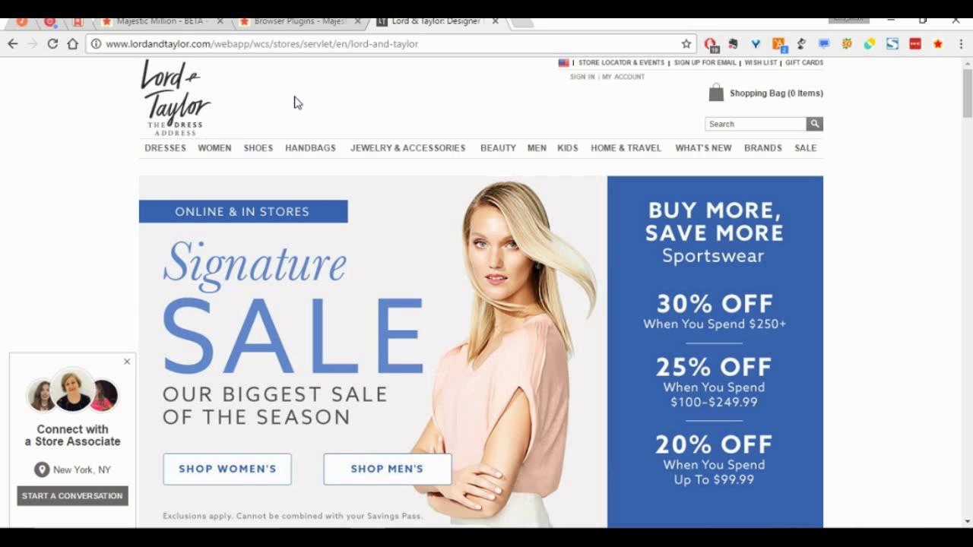
pyautogui.click(938, 43)
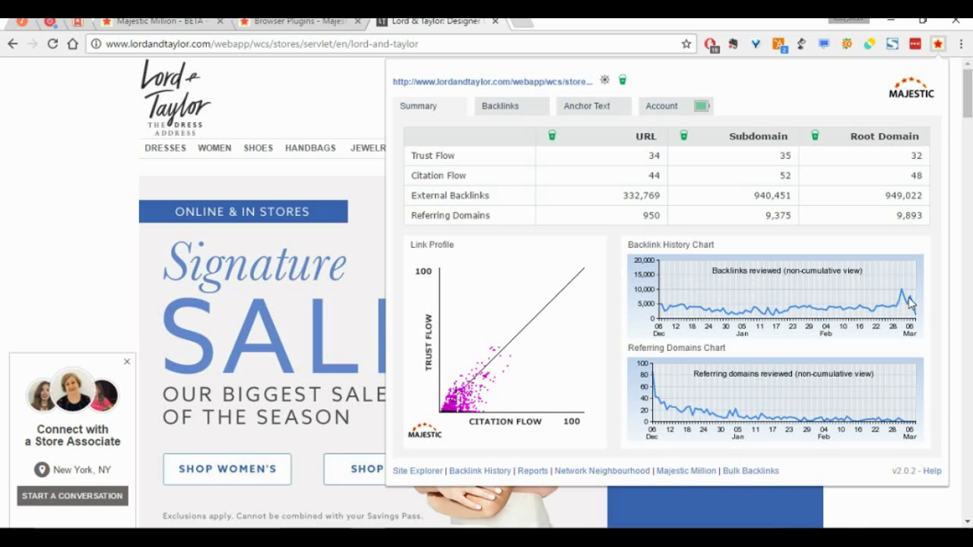
# Review the Lord & Taylor home page's backlinks and anchor texts in the Majestic plugin, and close the plugin.
pyautogui.click(500, 106)
pyautogui.scroll(-5, 532, 197)
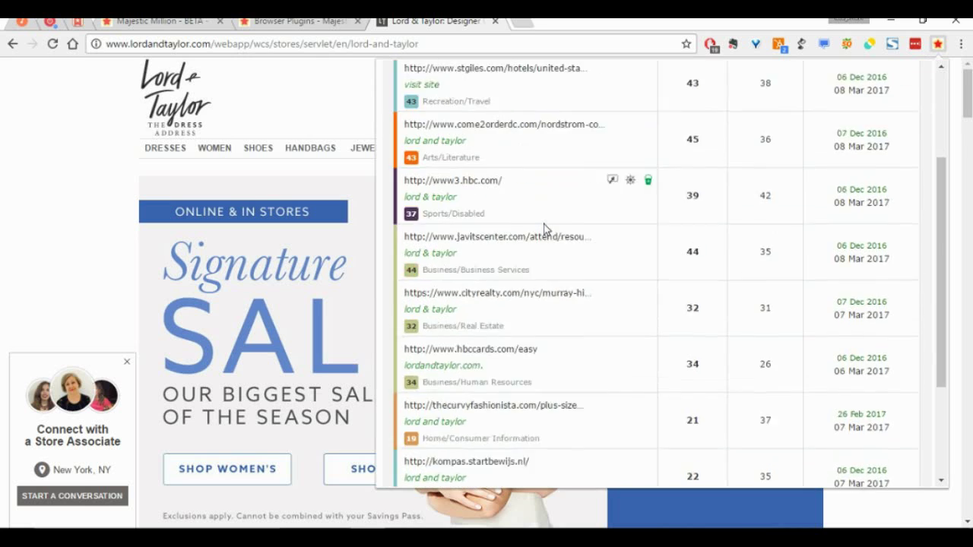
pyautogui.scroll(5, 544, 229)
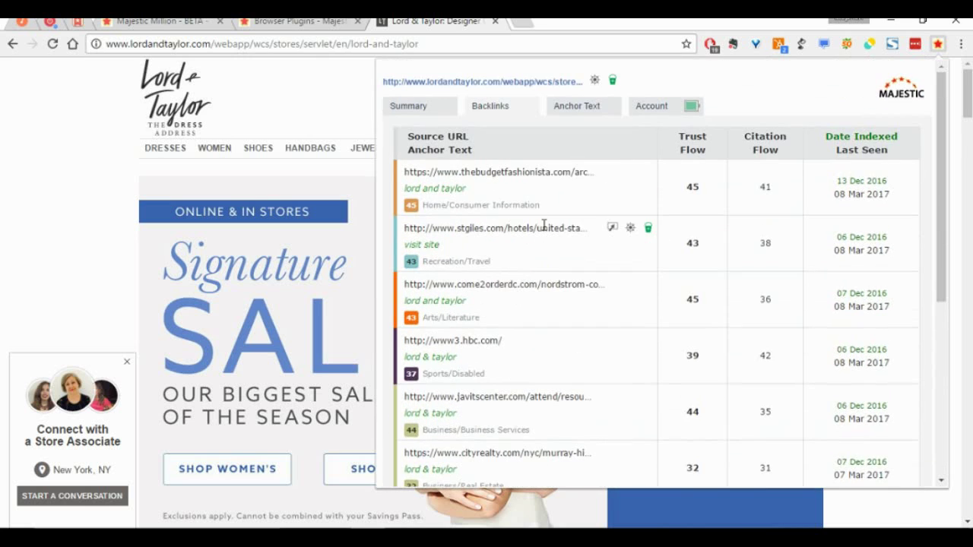
pyautogui.click(572, 108)
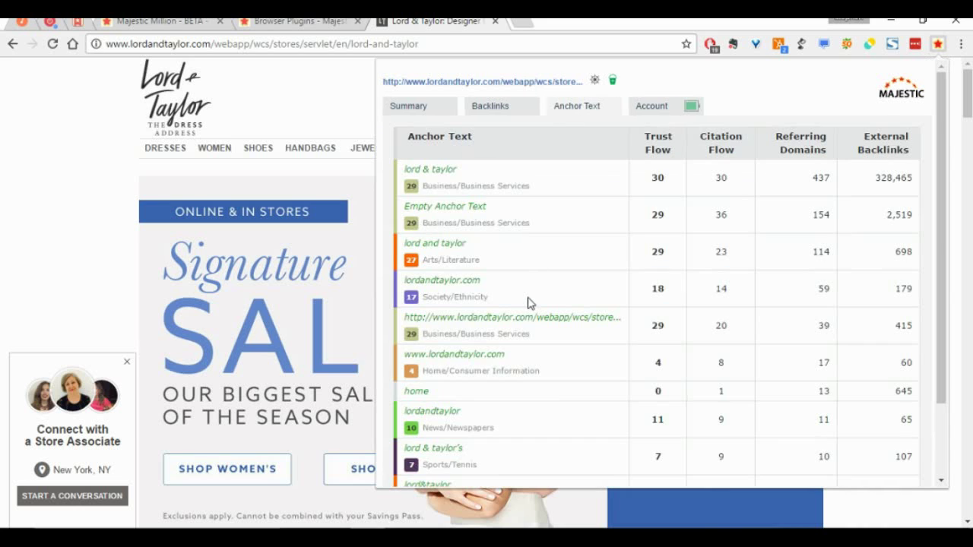
pyautogui.scroll(-3, 529, 303)
pyautogui.scroll(3, 529, 302)
pyautogui.click(19, 193)
# Find the Buy More, Save More Plus Size offer on the Lord & Taylor home page and open it.
pyautogui.scroll(-7, 224, 183)
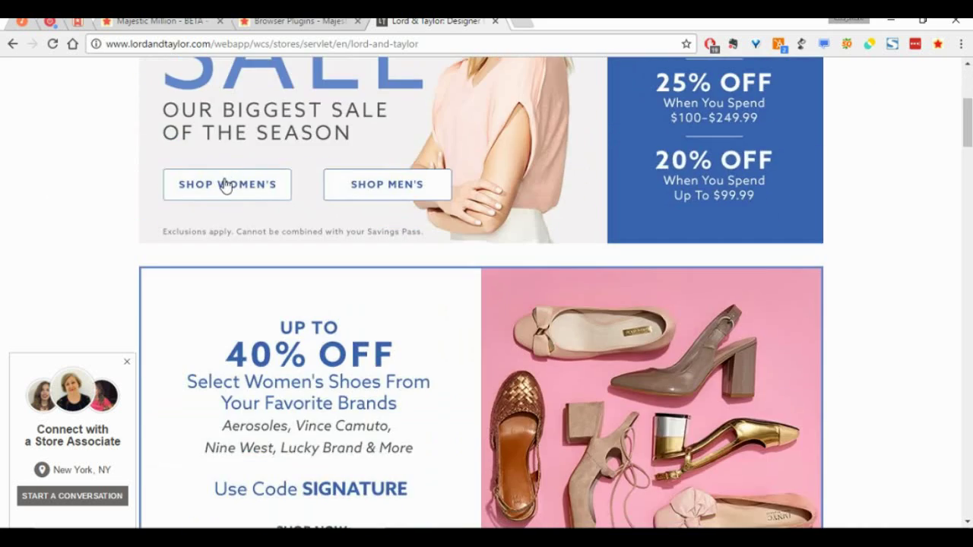
pyautogui.scroll(-15, 222, 210)
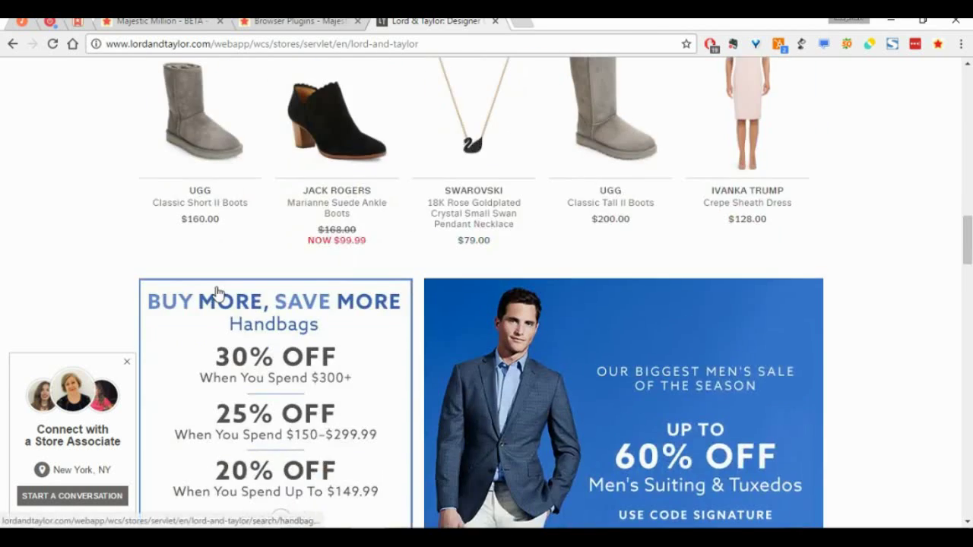
pyautogui.scroll(-5, 467, 360)
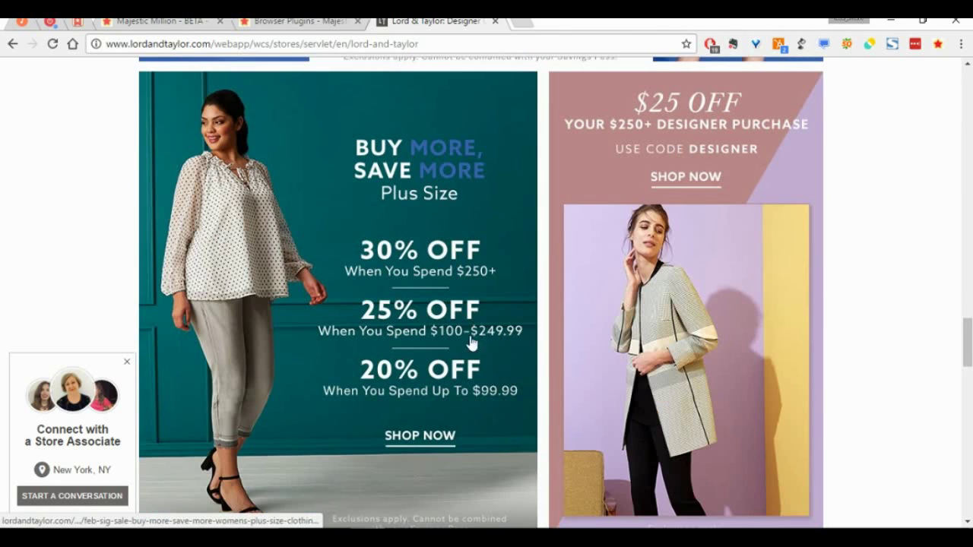
pyautogui.click(446, 270)
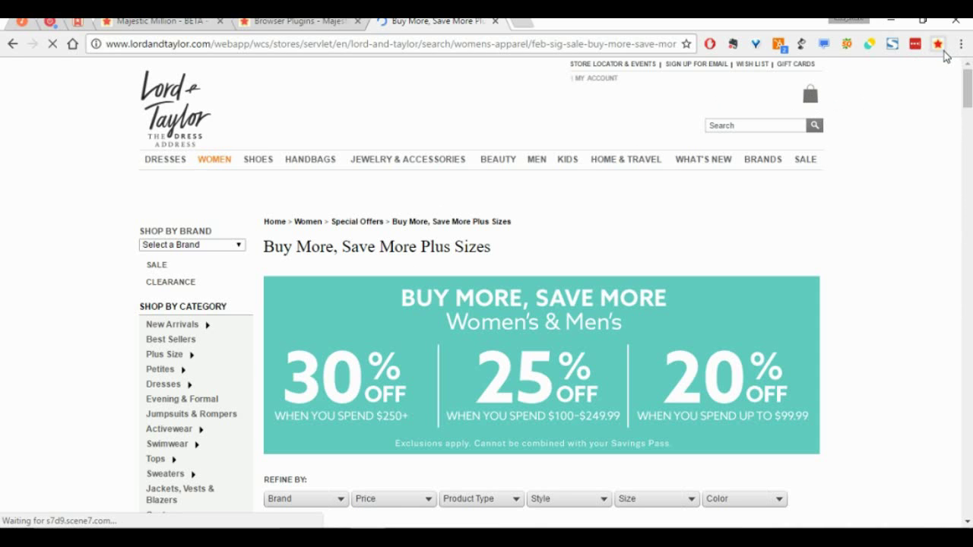
# Check the plus-size offer page's summary metrics and backlinks in the Majestic plugin, and close the plugin.
pyautogui.click(939, 46)
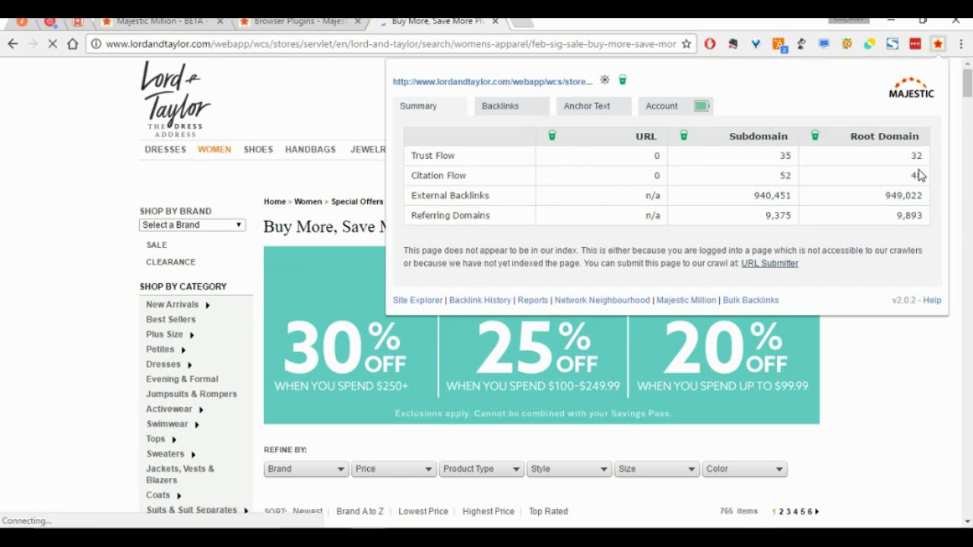
pyautogui.click(487, 108)
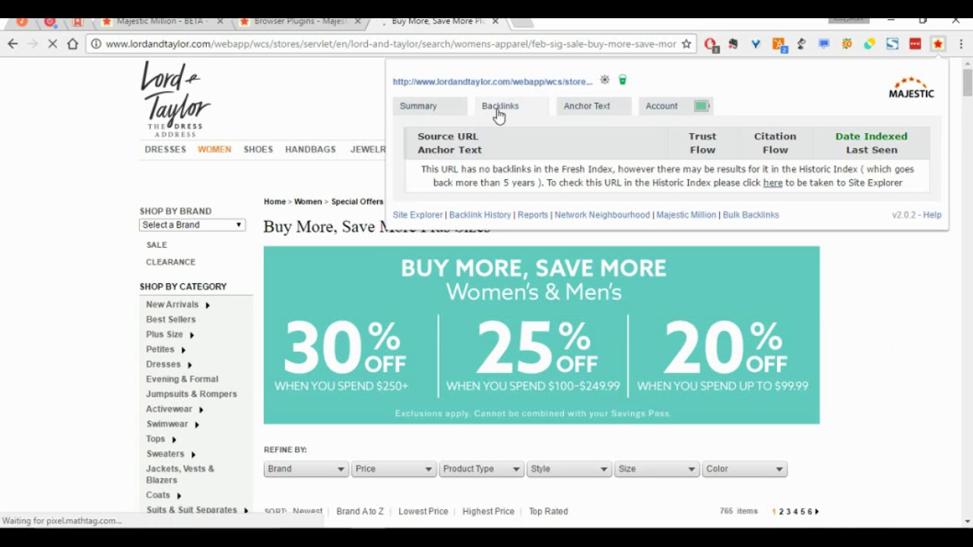
pyautogui.click(450, 114)
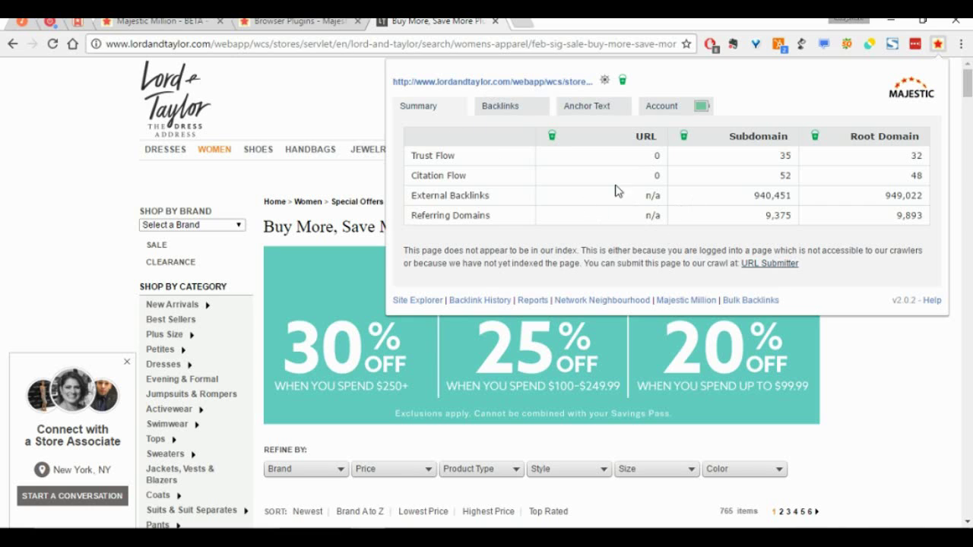
pyautogui.click(923, 384)
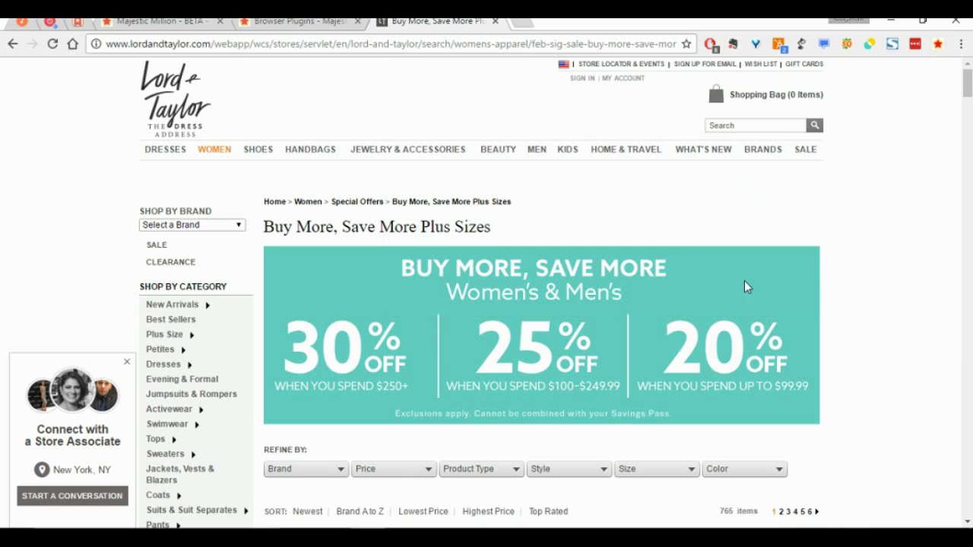
# Return to the Majestic site, go to the account's Campaigns, and open the Retail campaign.
pyautogui.click(181, 22)
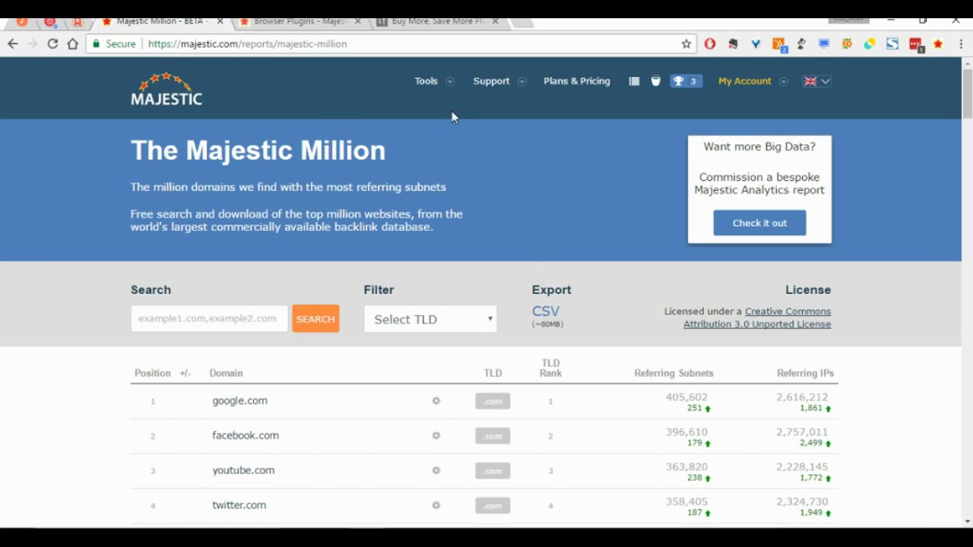
pyautogui.click(452, 82)
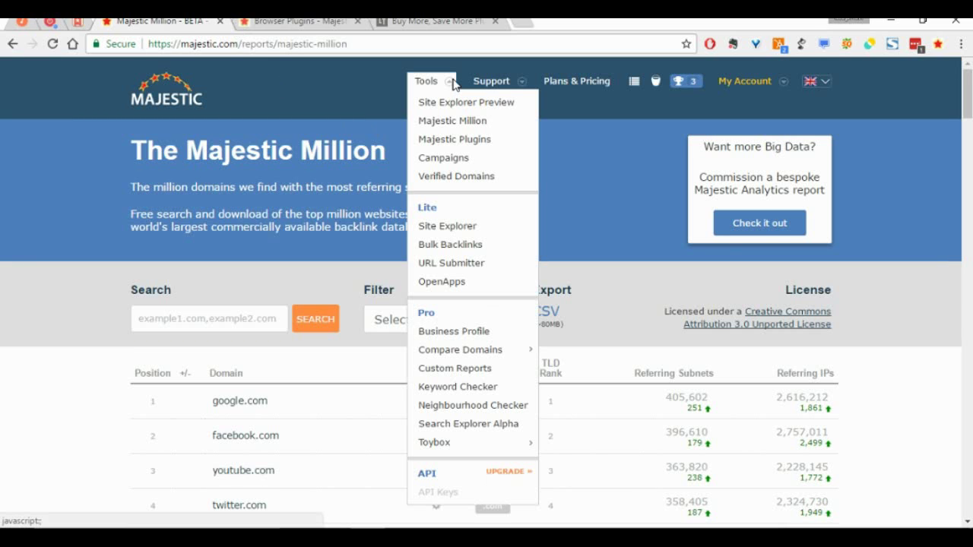
pyautogui.click(438, 161)
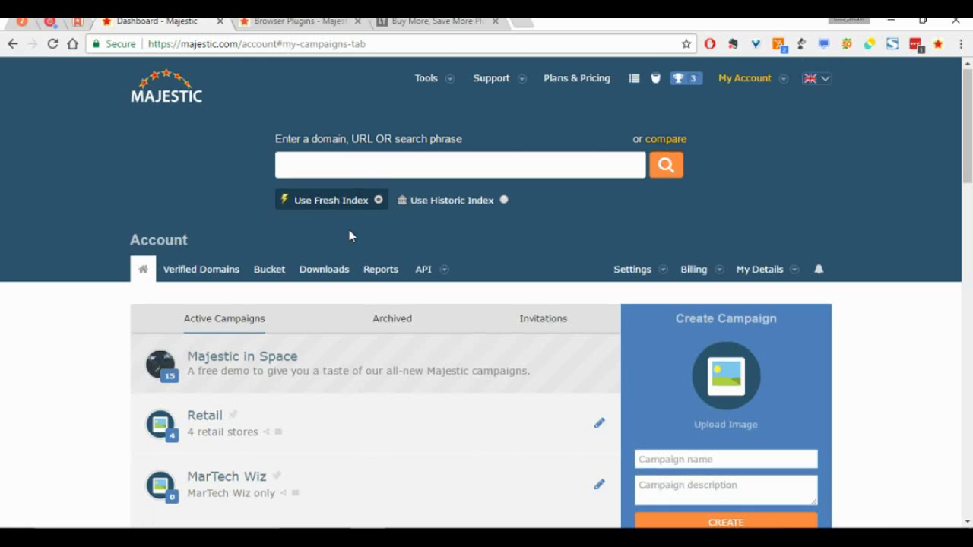
pyautogui.scroll(-2, 349, 231)
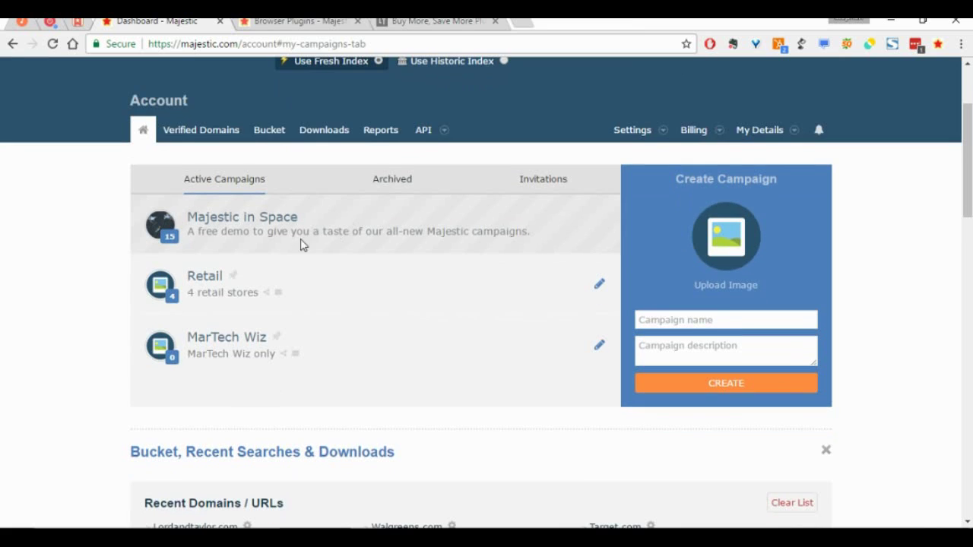
pyautogui.click(213, 278)
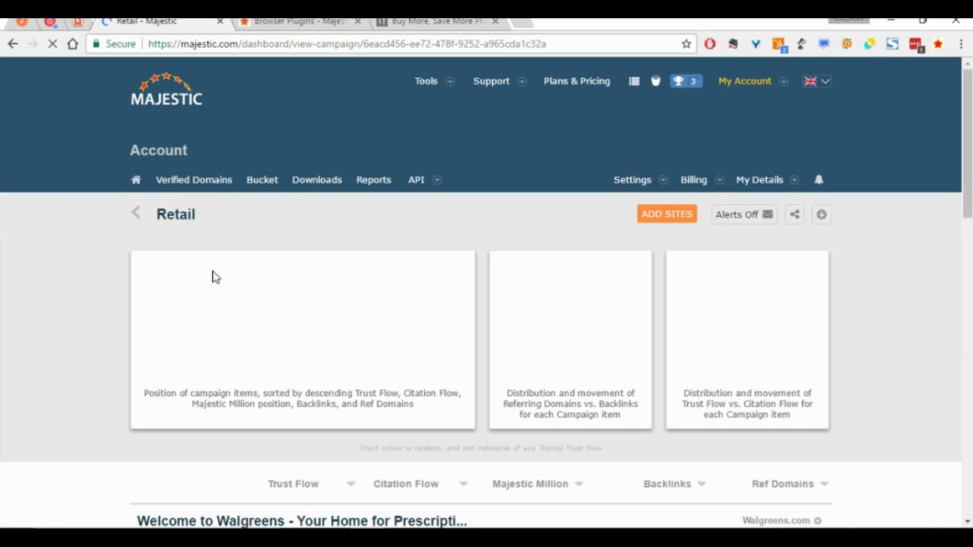
# Review the Retail campaign's charts and each store's Trust Flow, Citation Flow, Majestic Million, backlink and referring-domain figures.
pyautogui.scroll(-4, 215, 276)
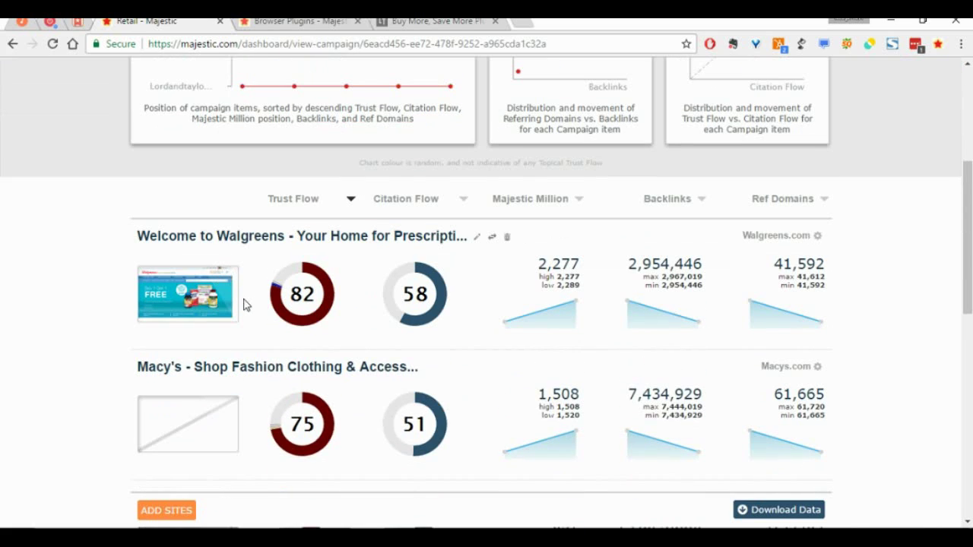
pyautogui.scroll(-2, 248, 300)
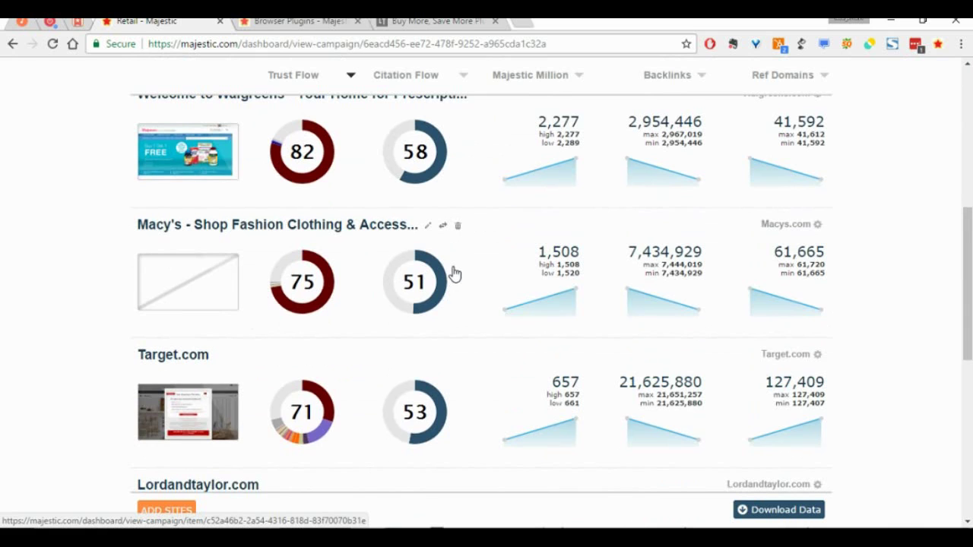
pyautogui.scroll(-4, 443, 263)
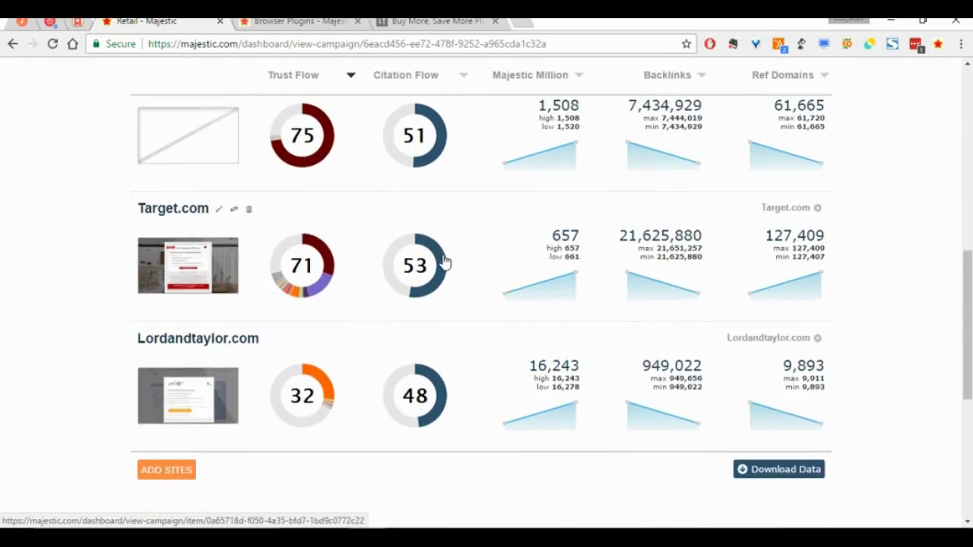
pyautogui.scroll(6, 444, 265)
pyautogui.scroll(3, 453, 250)
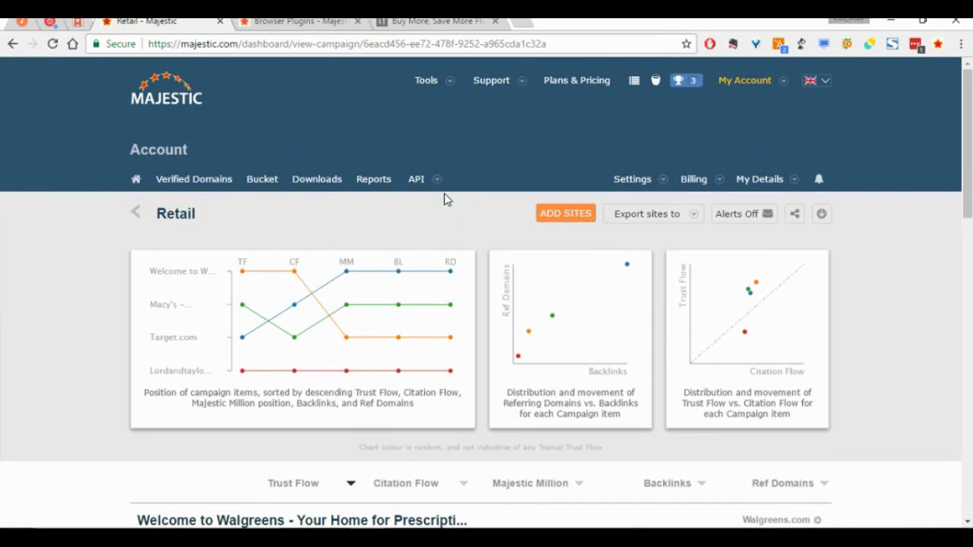
# Open the Bulk Backlinks tool in a new browser tab and switch to it.
pyautogui.click(430, 80)
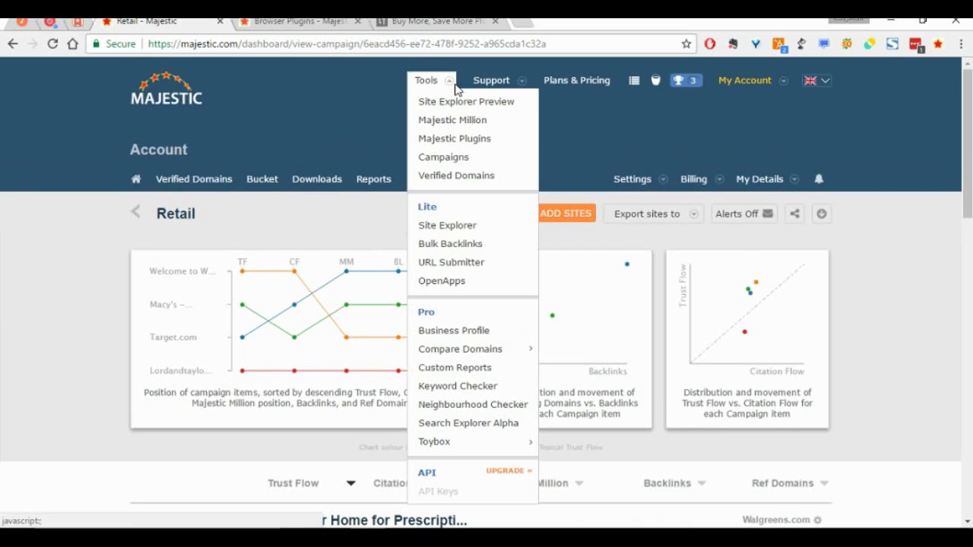
pyautogui.middleClick(447, 243)
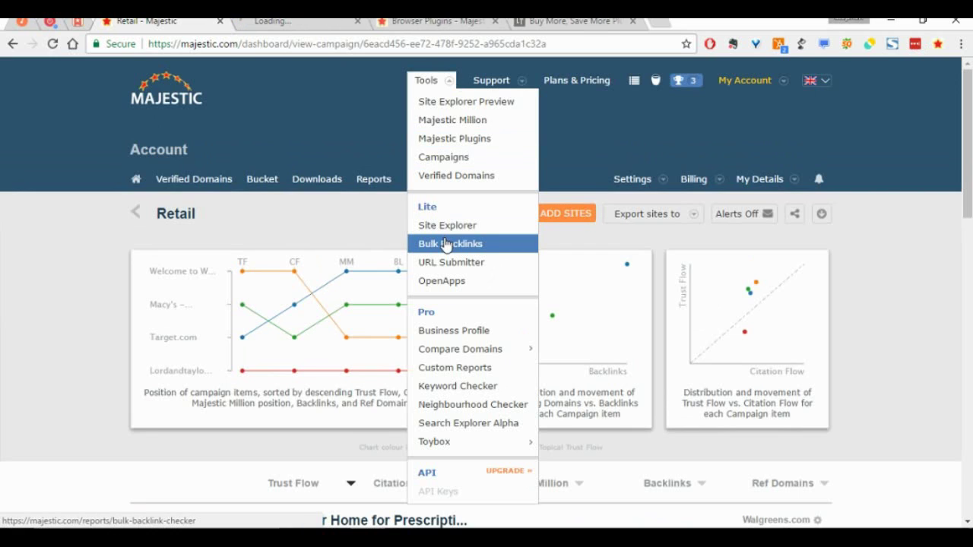
pyautogui.click(342, 20)
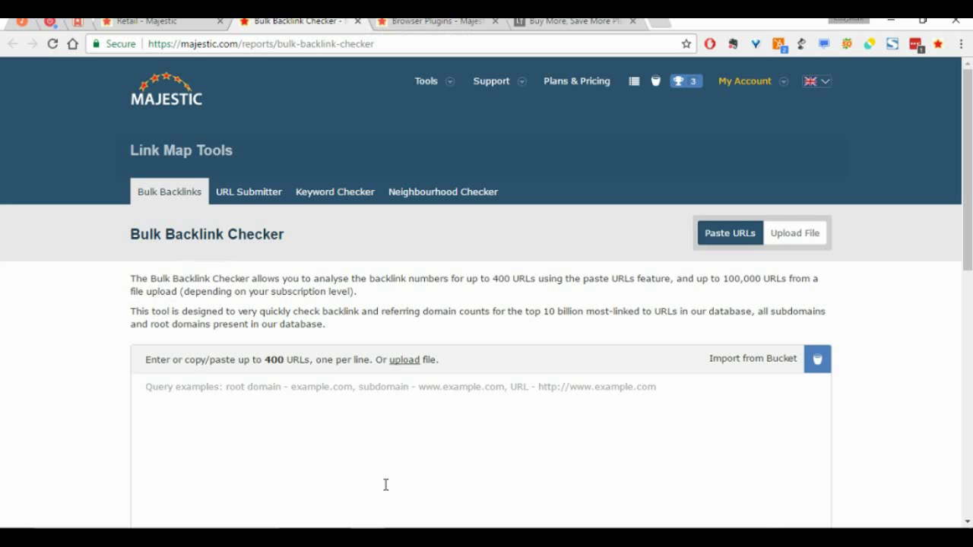
# Copy target.com, walgreens.com, lordandtaylor.com and macys.com from the Notepad list into the Bulk Backlink Checker and run the check.
pyautogui.hotkey('alt', 'Tab')
pyautogui.moveTo(612, 214); pyautogui.dragTo(493, 167)
pyautogui.hotkey('ctrl', 'c')
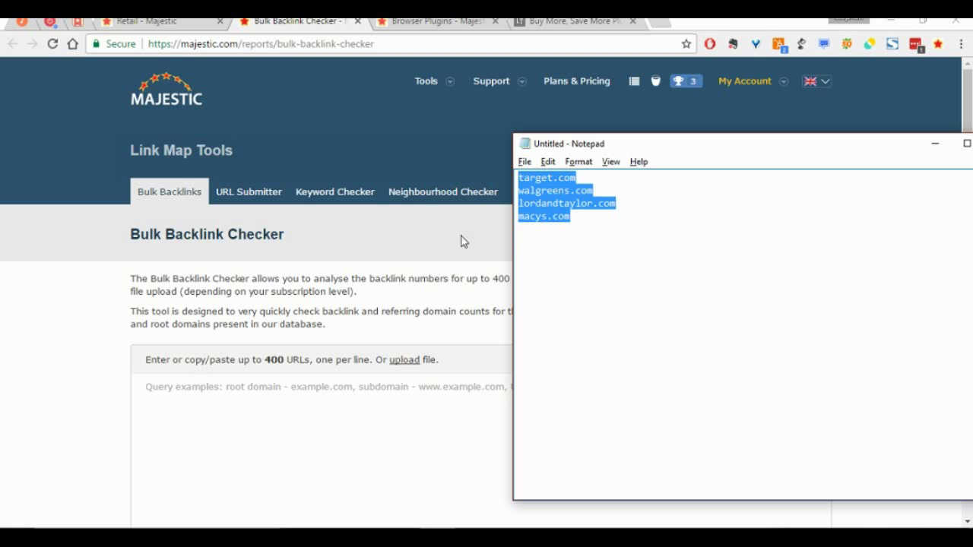
pyautogui.click(424, 307)
pyautogui.click(369, 422)
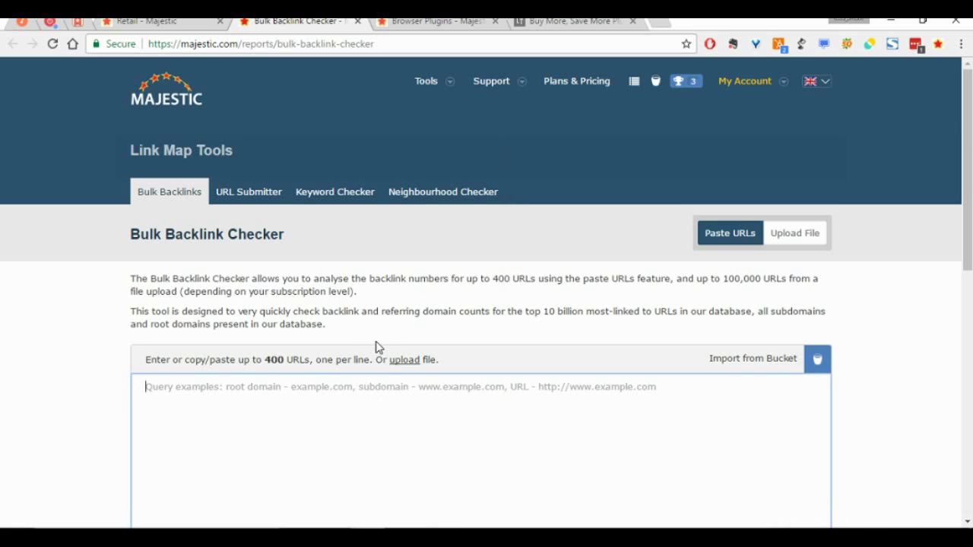
pyautogui.write('s')
pyautogui.press('BackSpace')
pyautogui.hotkey('ctrl', 'v')
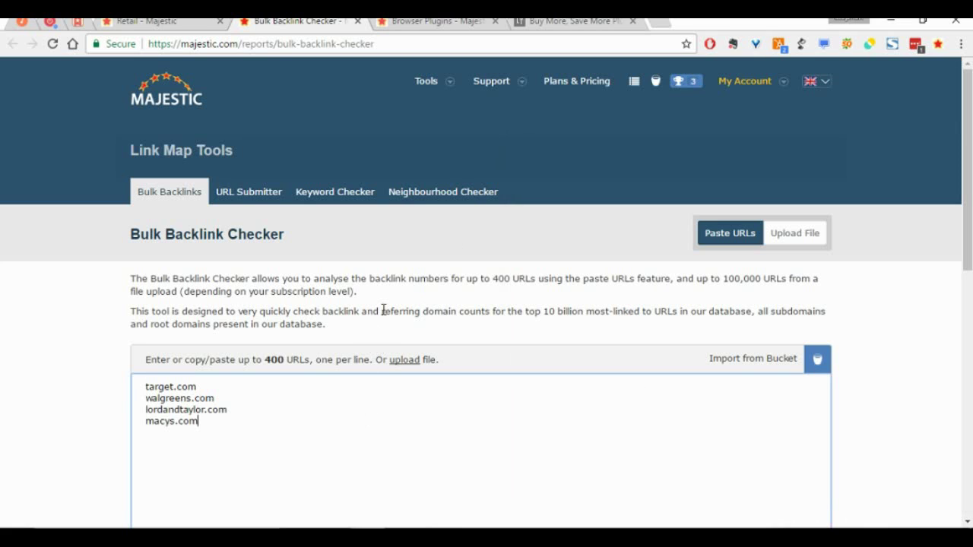
pyautogui.scroll(-3, 383, 310)
pyautogui.click(737, 328)
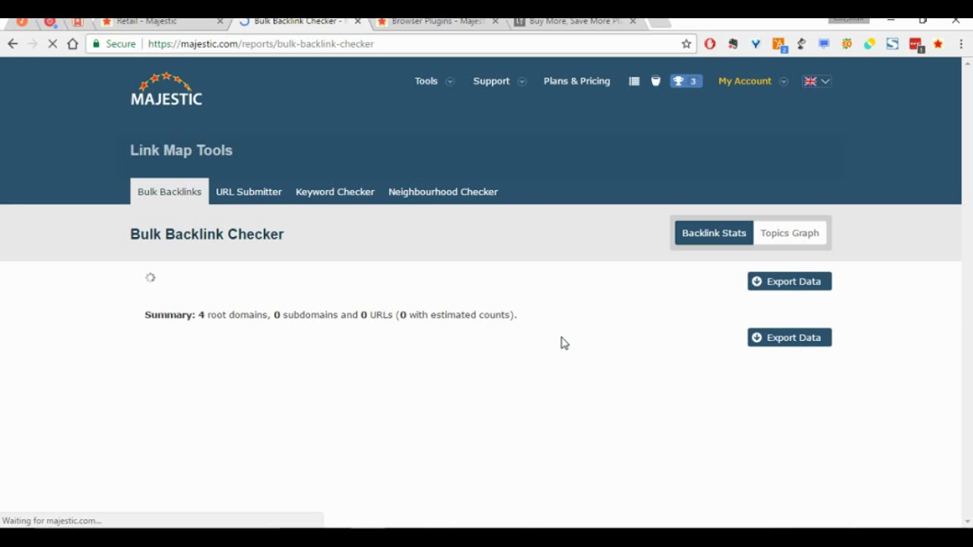
# Sort the bulk backlink results by the arts topic, then by external backlinks from highest to lowest.
pyautogui.scroll(-2, 562, 343)
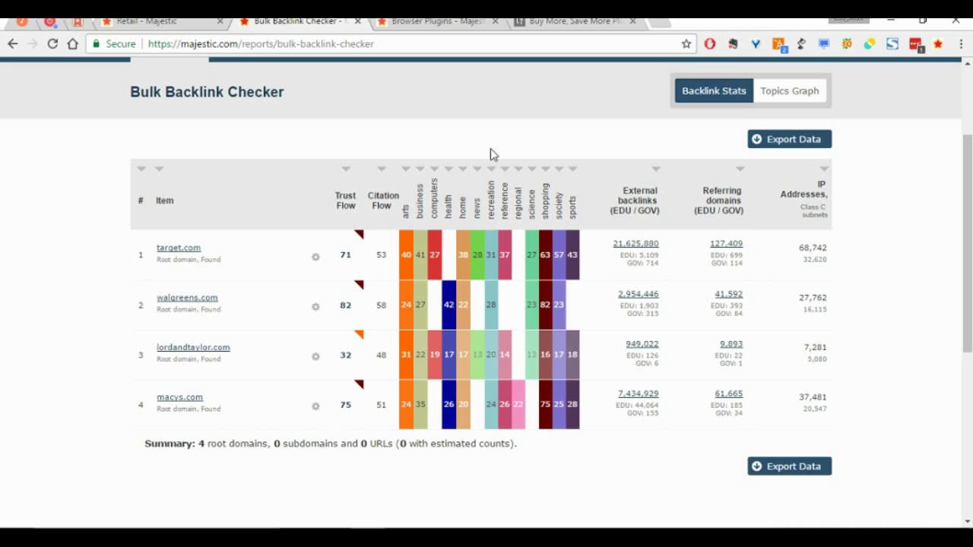
pyautogui.click(405, 173)
pyautogui.click(406, 172)
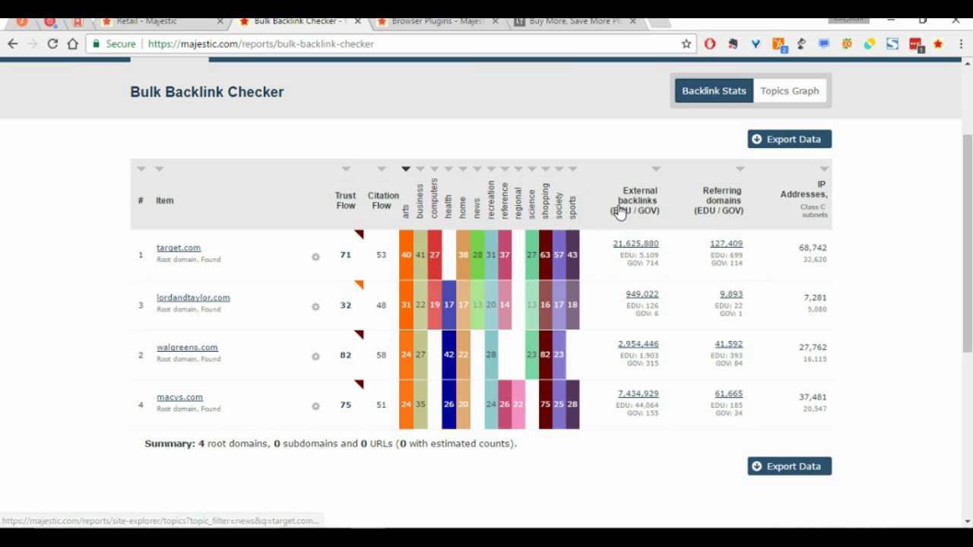
pyautogui.click(655, 172)
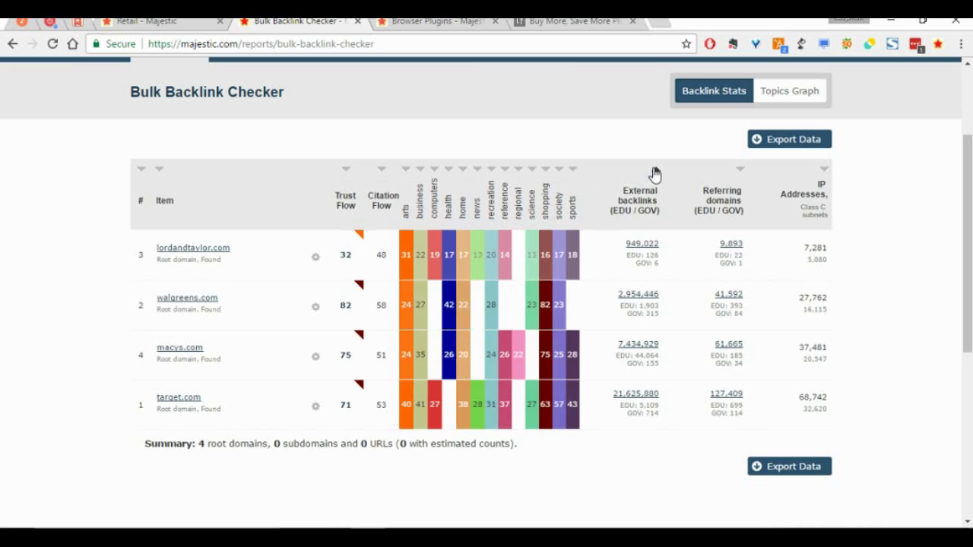
pyautogui.click(655, 172)
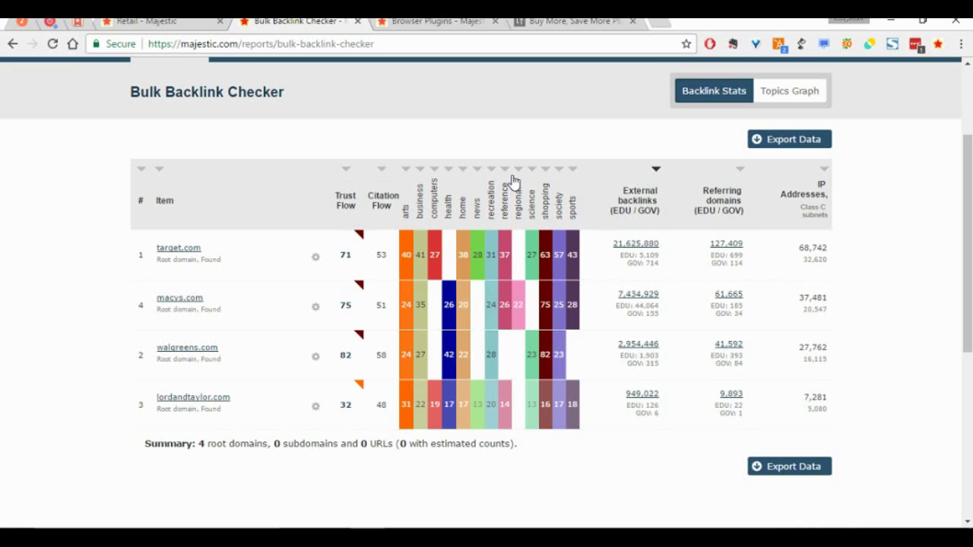
# Look over the Compare Domains and Toybox tool options, and open Link Profile Fight.
pyautogui.scroll(3, 337, 185)
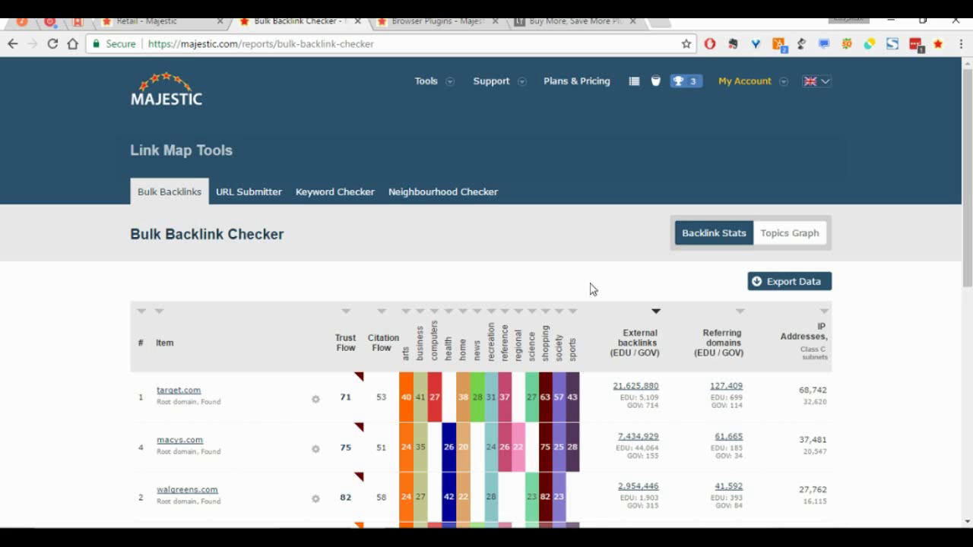
pyautogui.click(427, 81)
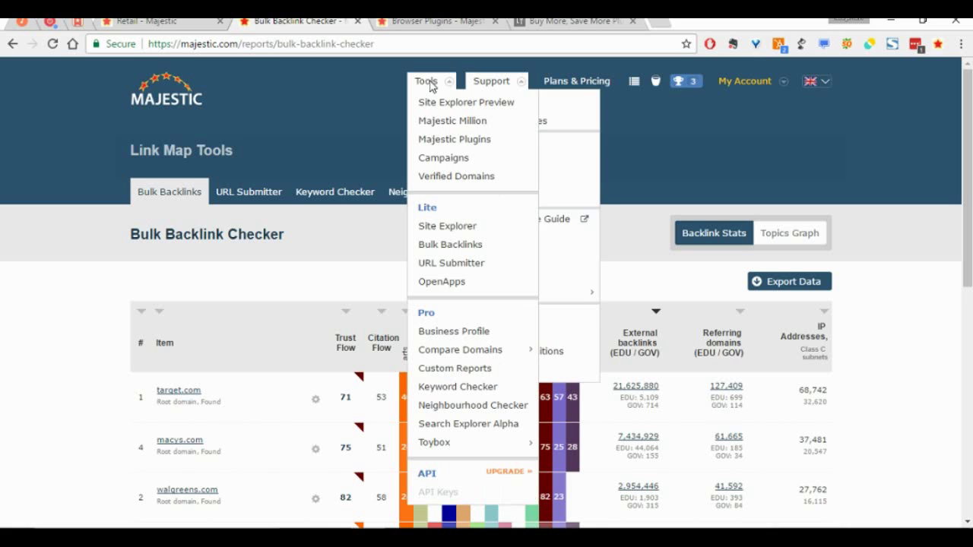
pyautogui.moveTo(466, 343)
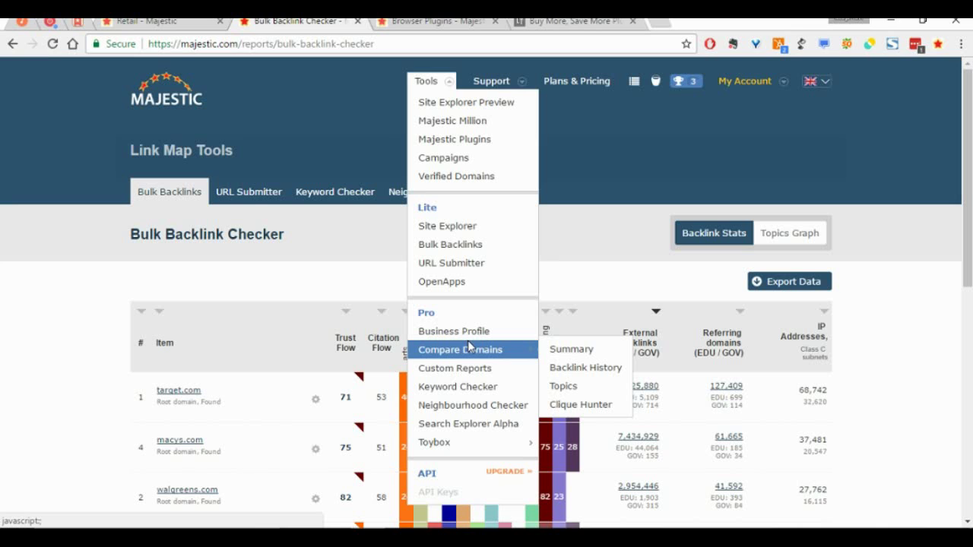
pyautogui.moveTo(477, 441)
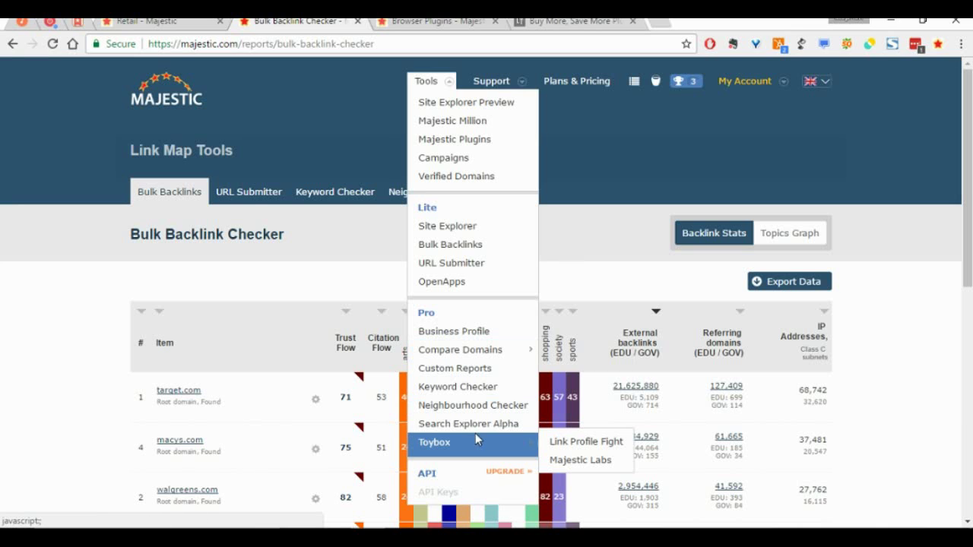
pyautogui.click(568, 449)
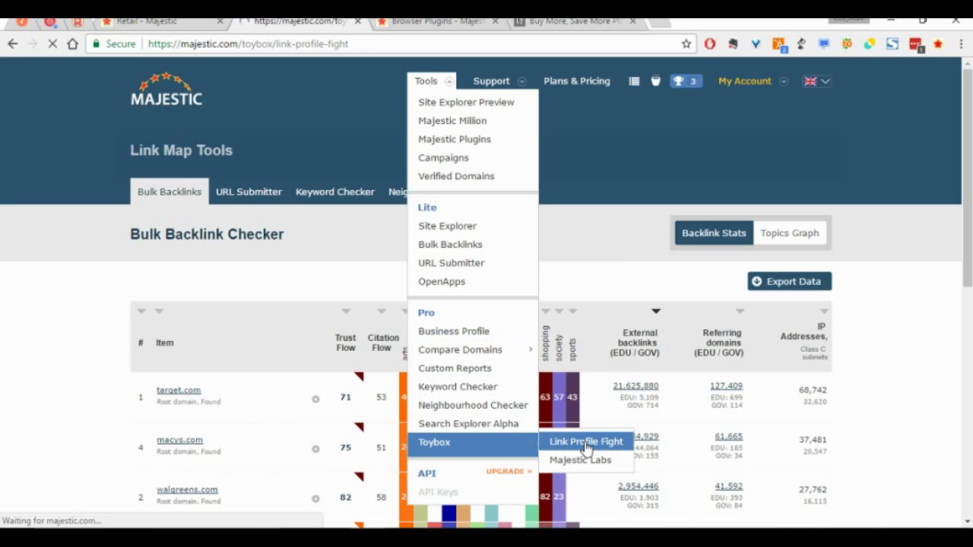
# Compare macys.com with lordandtaylor.com by referring domains in Link Profile Fight.
pyautogui.click(291, 272)
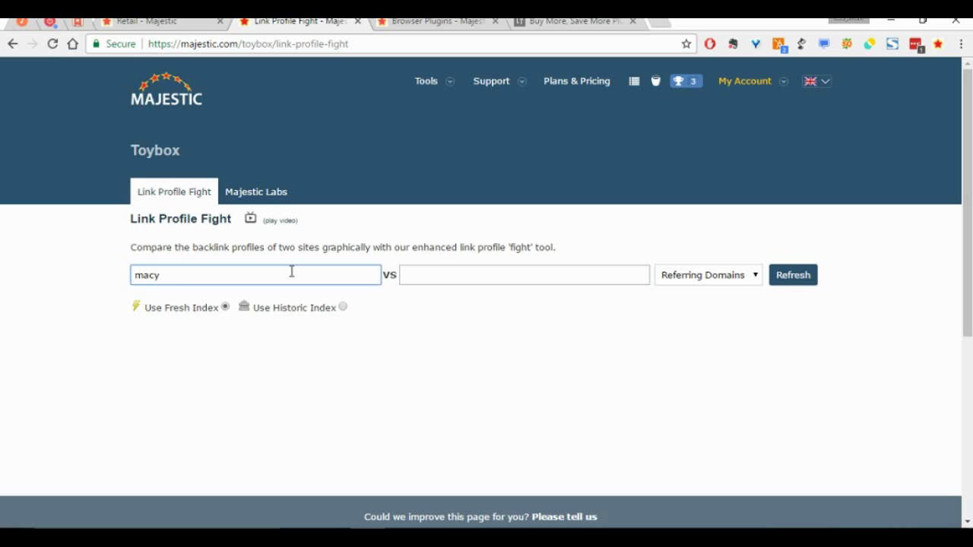
pyautogui.write('macys.com')
pyautogui.press('Tab')
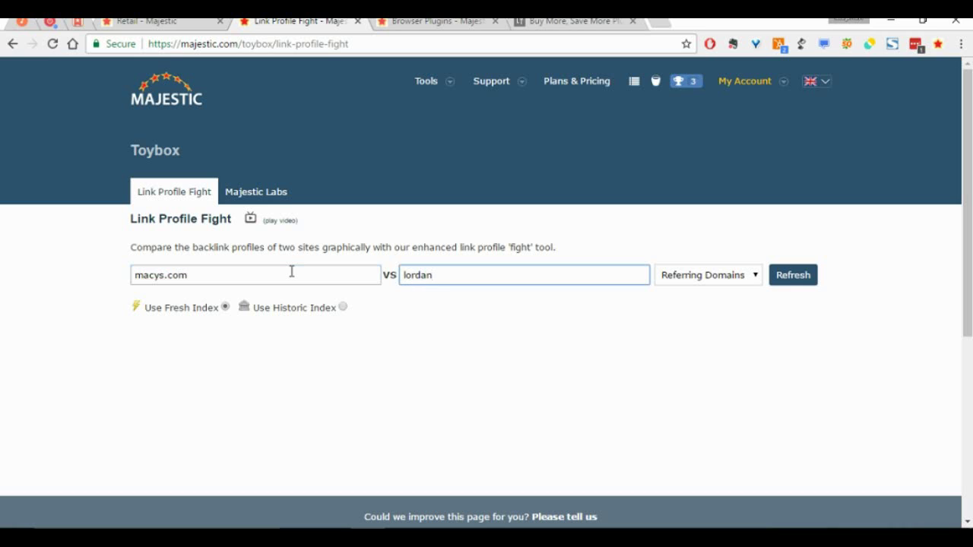
pyautogui.write('lordandtaylor.com')
pyautogui.click(789, 282)
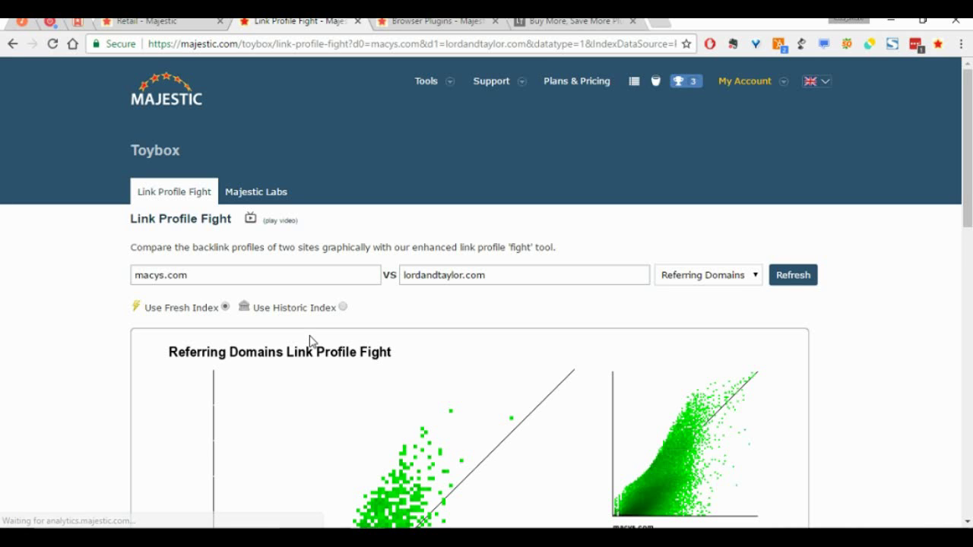
# Check the available comparison types, and examine the Trust Flow versus Citation Flow charts and the metrics table for both domains.
pyautogui.click(709, 280)
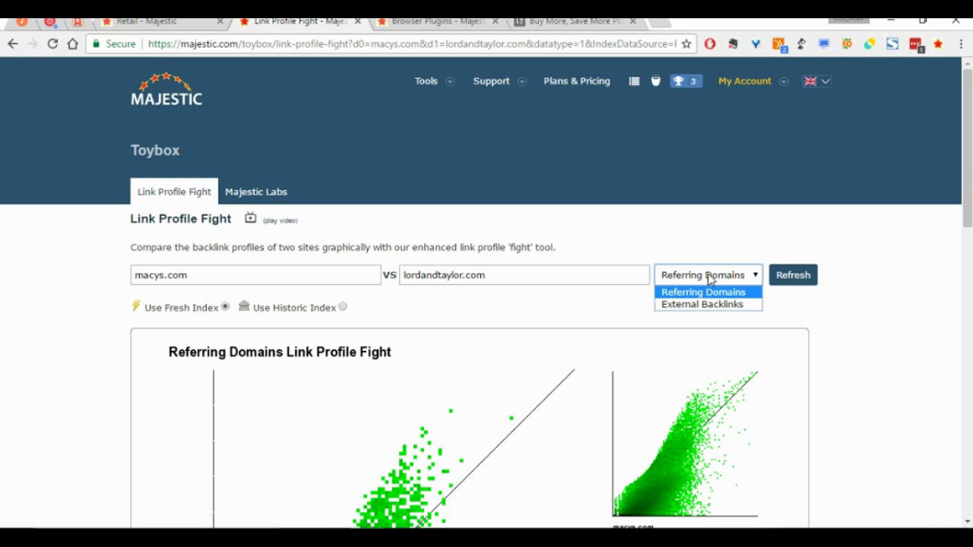
pyautogui.click(575, 308)
pyautogui.scroll(-10, 572, 307)
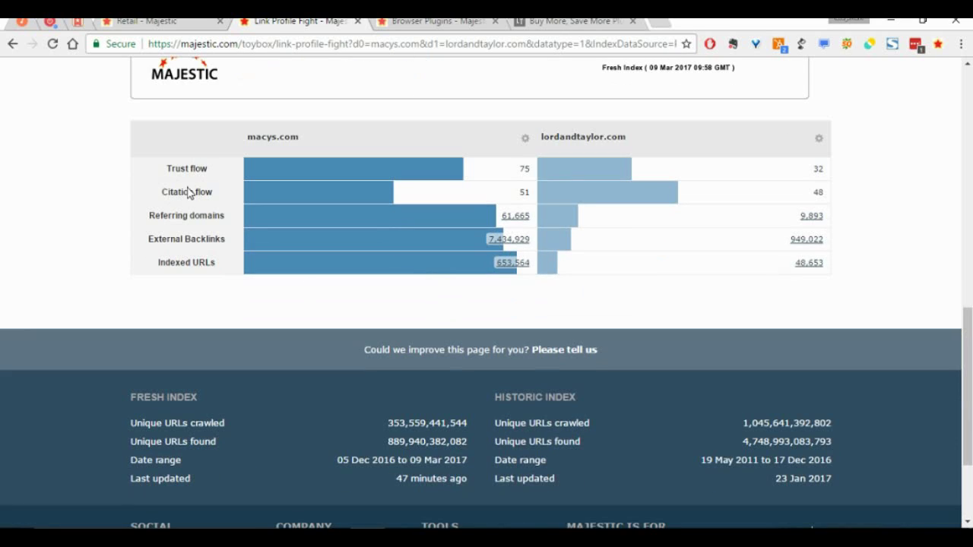
pyautogui.scroll(7, 231, 219)
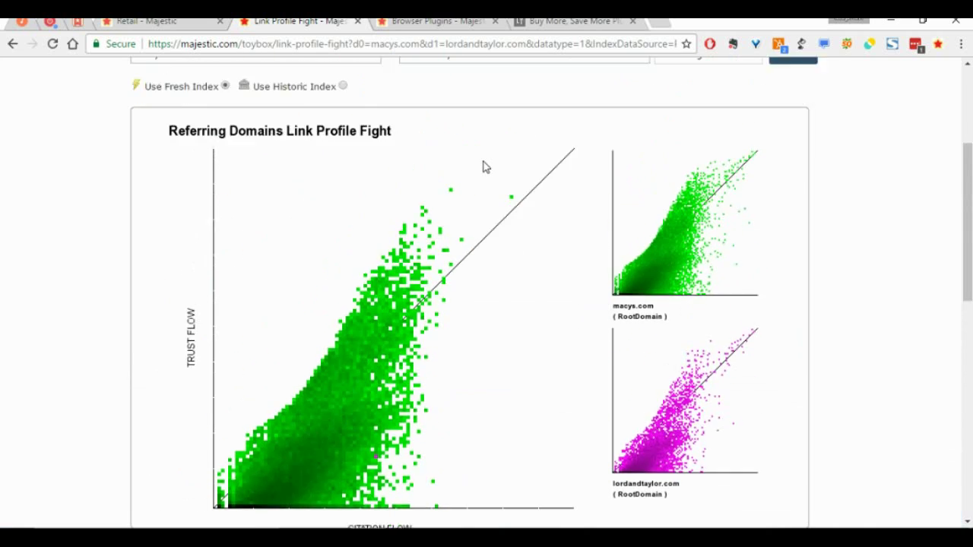
pyautogui.scroll(1, 485, 166)
pyautogui.scroll(-2, 486, 165)
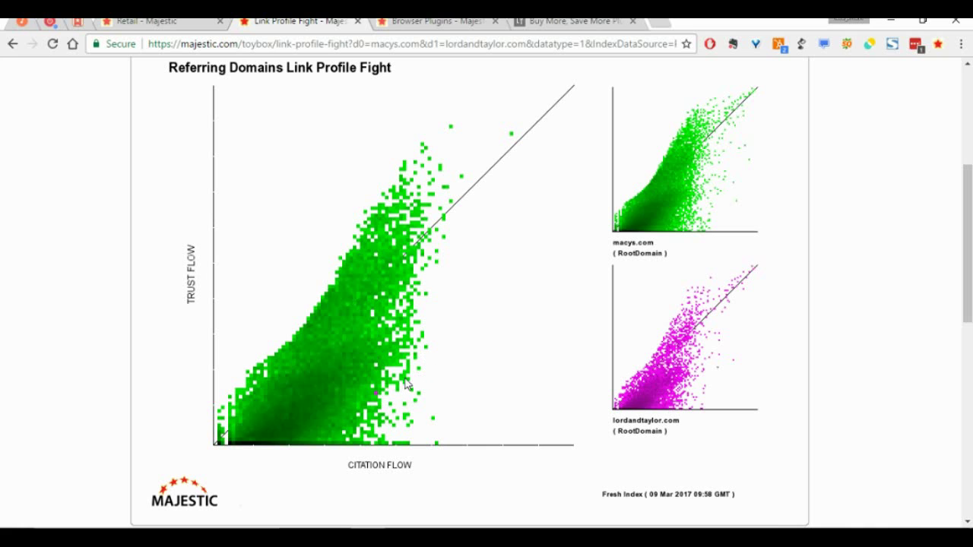
pyautogui.scroll(-2, 328, 460)
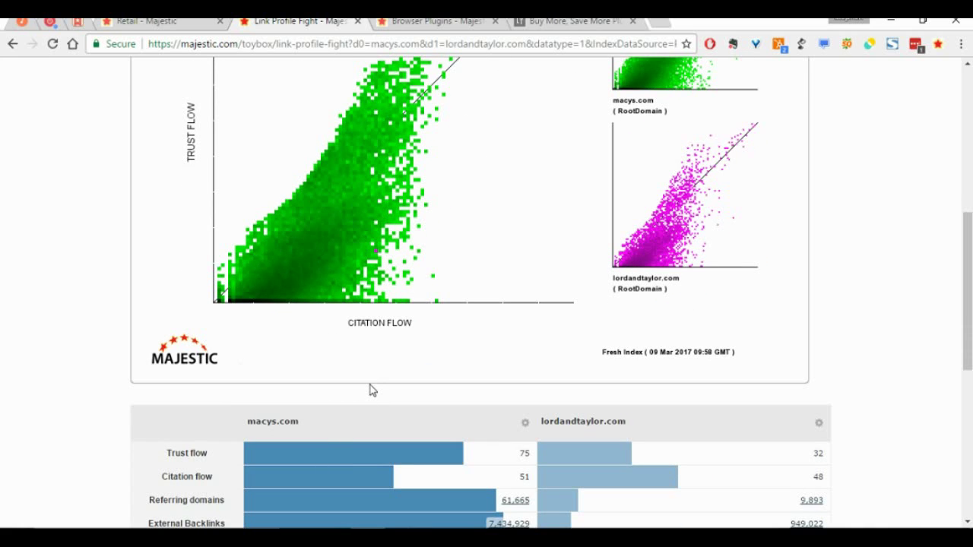
pyautogui.scroll(-4, 281, 413)
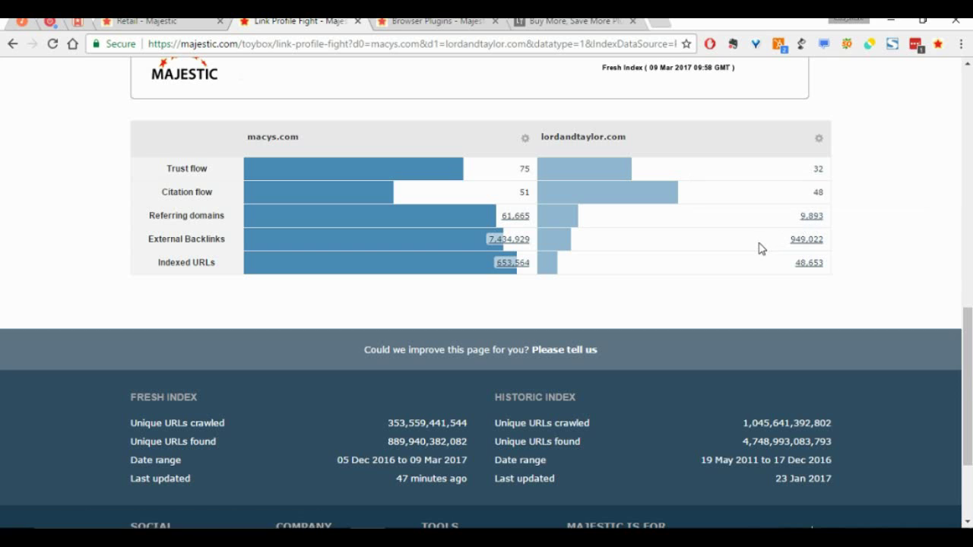
pyautogui.scroll(3, 758, 248)
pyautogui.scroll(2, 758, 248)
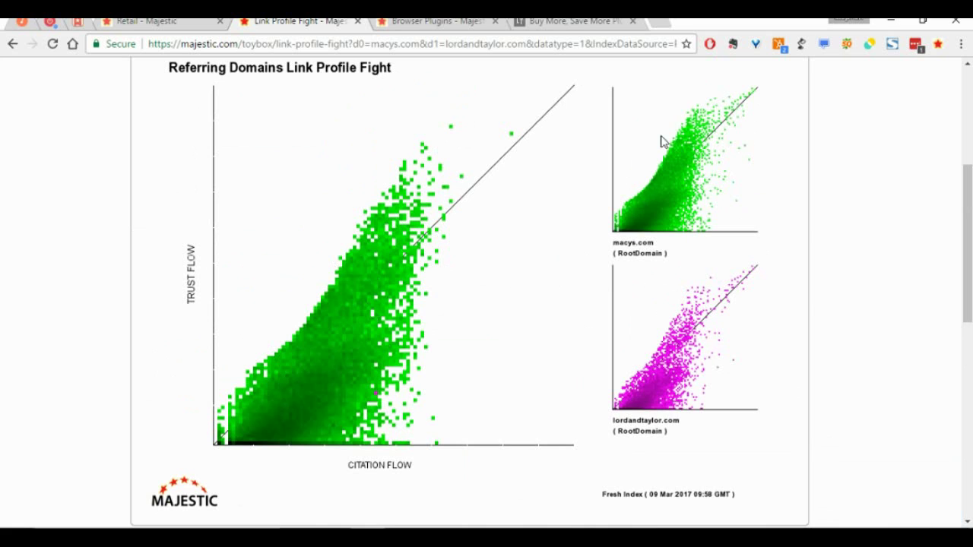
# Open the Backlink History comparison of Compare Domains, and look over the sample backlink and referring domain charts for example.com.
pyautogui.scroll(2, 762, 268)
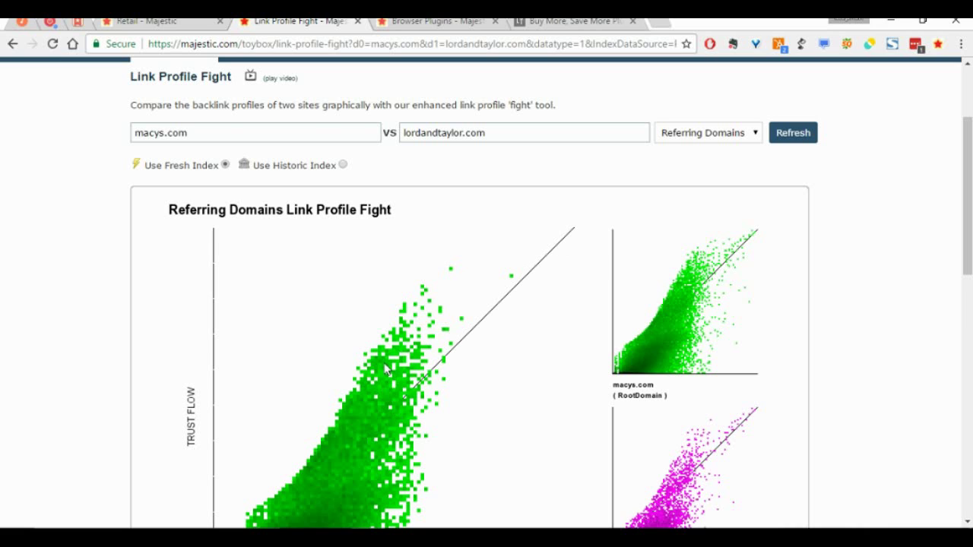
pyautogui.scroll(3, 322, 181)
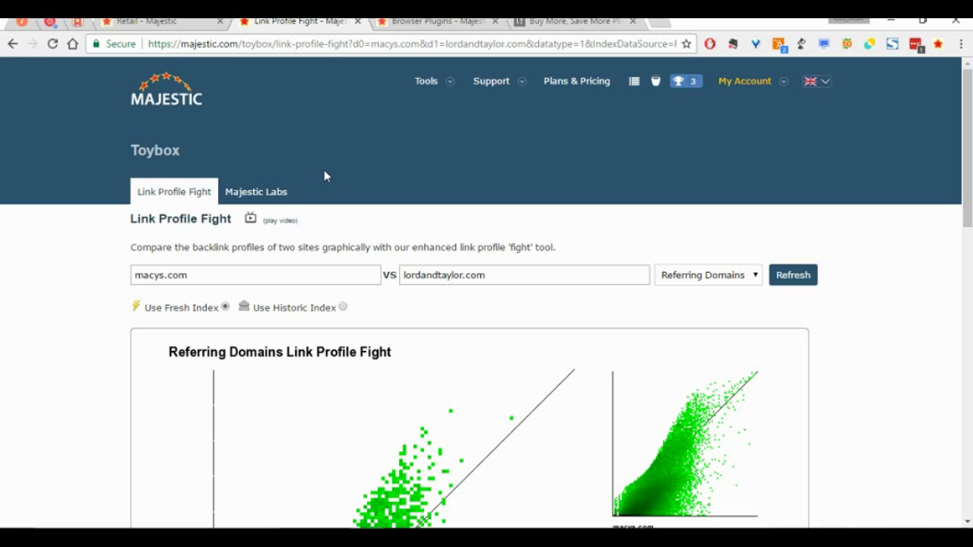
pyautogui.click(425, 82)
pyautogui.moveTo(457, 88)
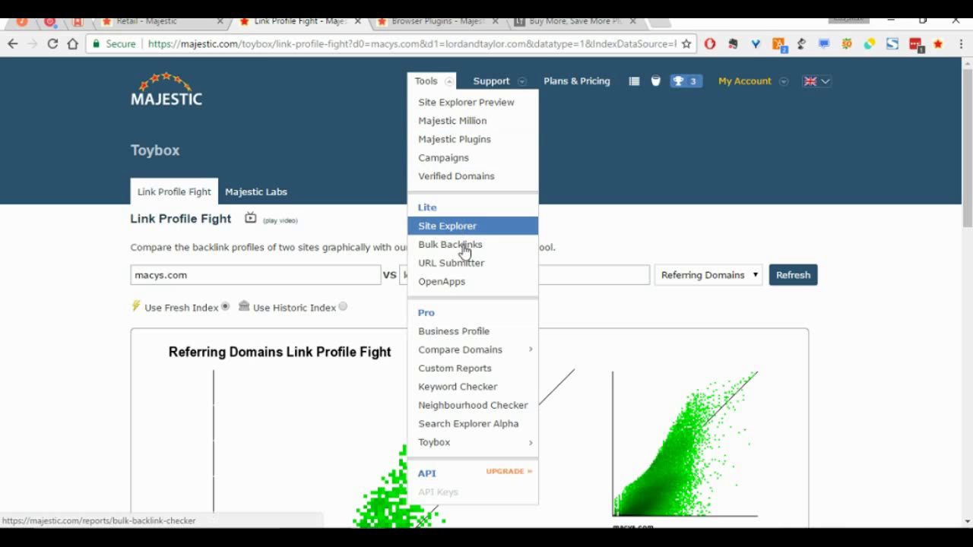
pyautogui.moveTo(497, 351)
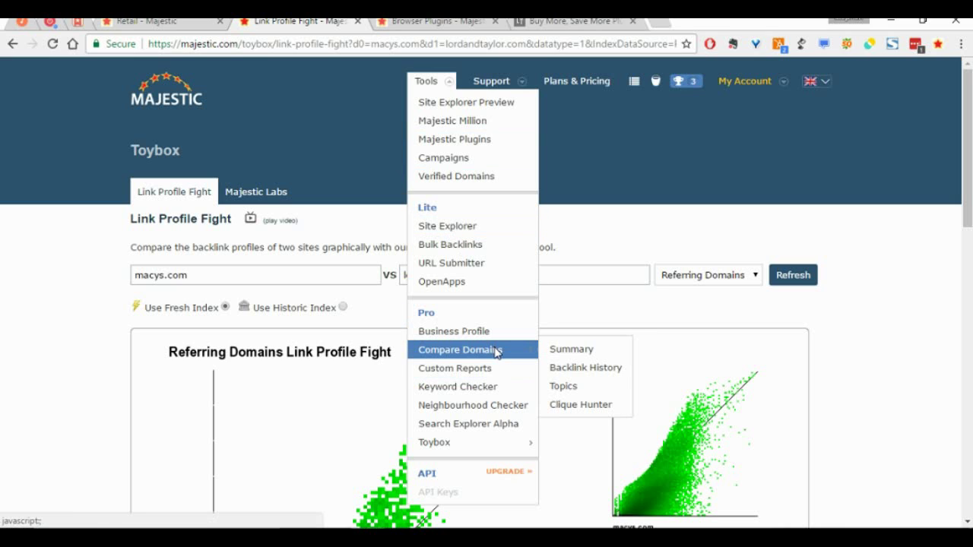
pyautogui.click(601, 371)
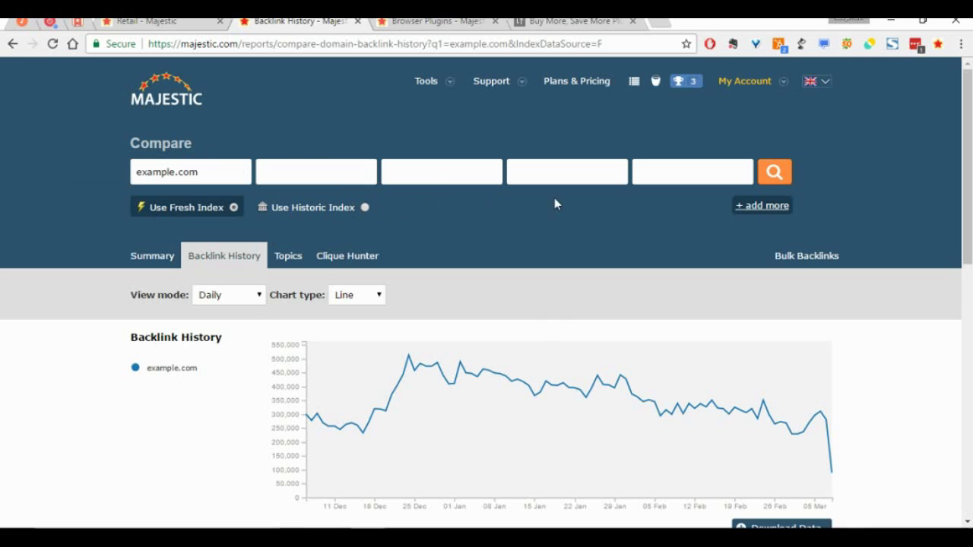
pyautogui.scroll(-2, 245, 401)
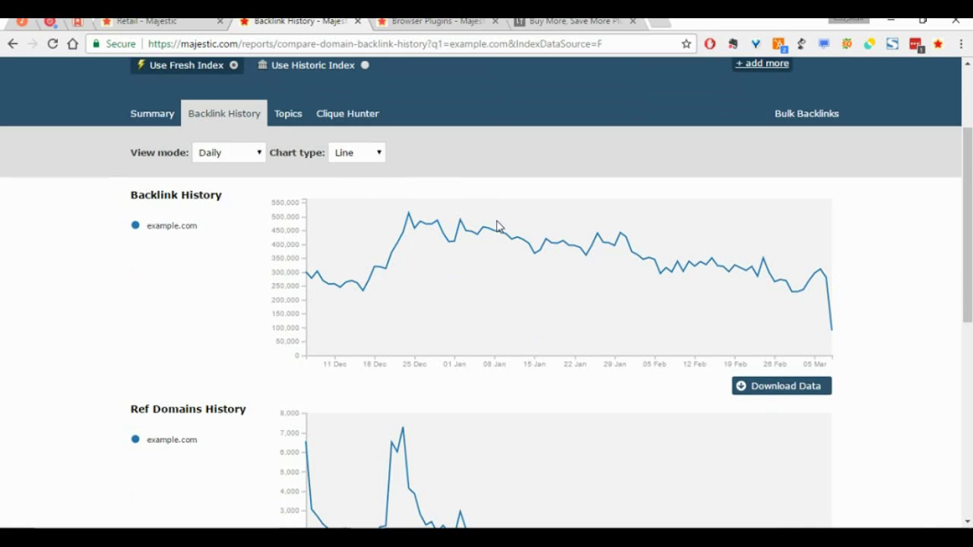
pyautogui.moveTo(750, 275)
pyautogui.scroll(2, 373, 294)
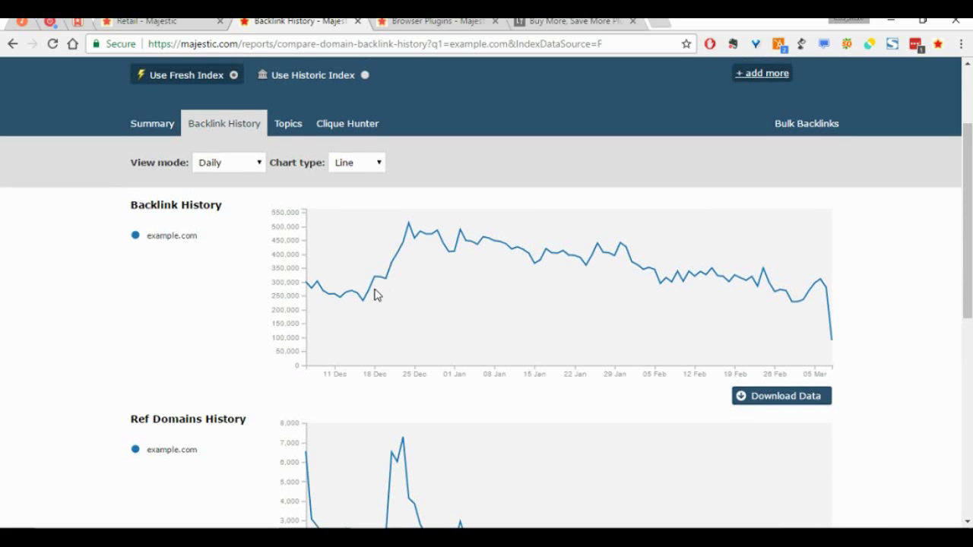
# Compare the backlink history of macys.com with lordandtaylor.com, replacing the example.com entry.
pyautogui.moveTo(201, 172); pyautogui.dragTo(39, 157)
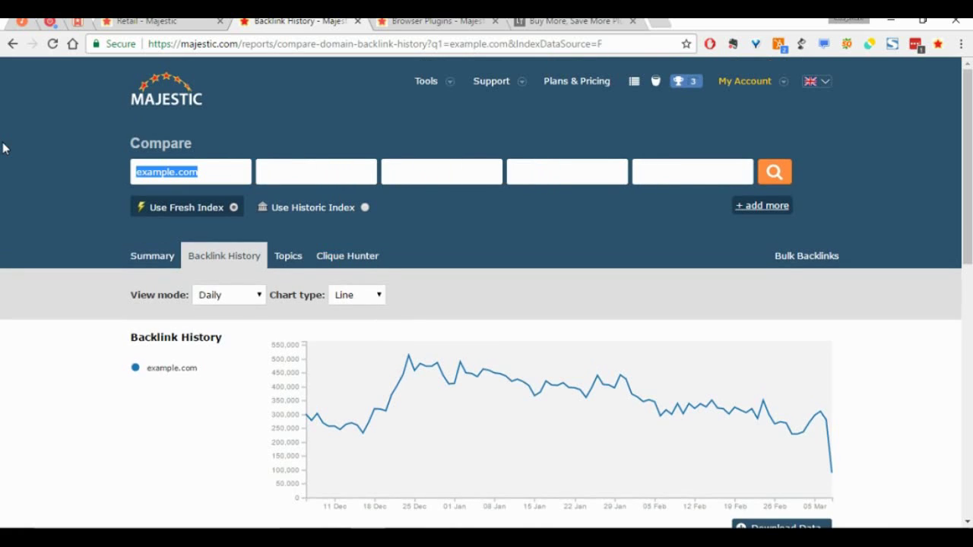
pyautogui.write('ma')
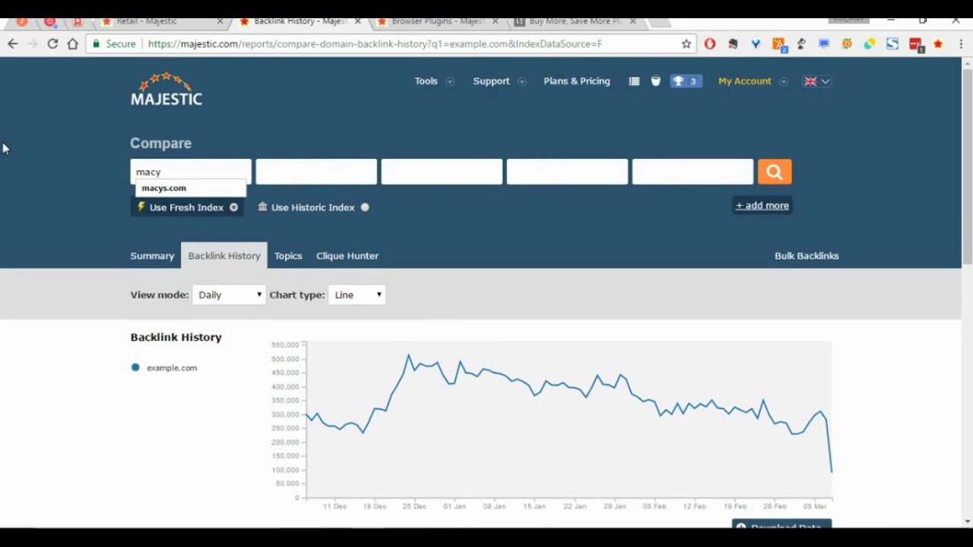
pyautogui.write('cy')
pyautogui.press('Down')
pyautogui.press('Tab')
pyautogui.write('lo')
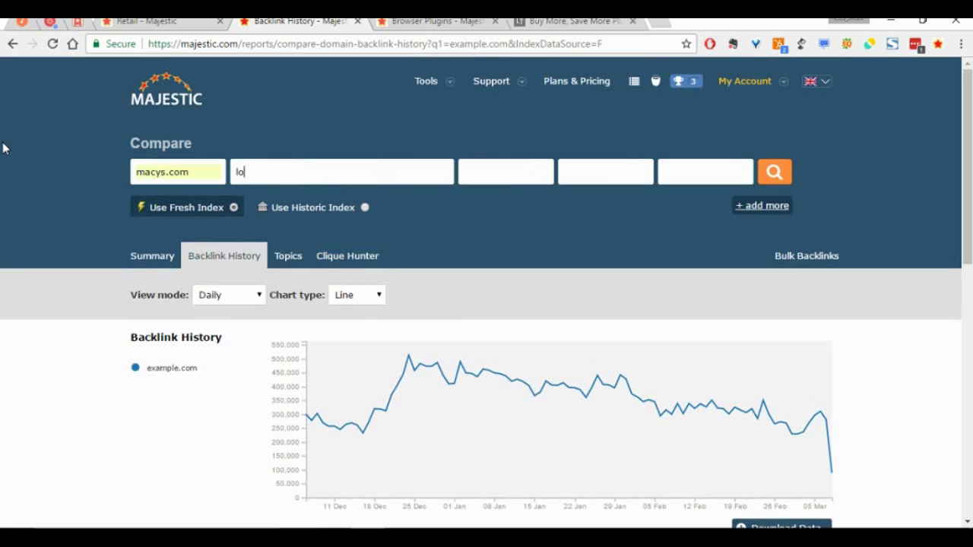
pyautogui.write('rdandta')
pyautogui.write('y')
pyautogui.press('BackSpace')
pyautogui.write('taylor.com')
pyautogui.click(774, 172)
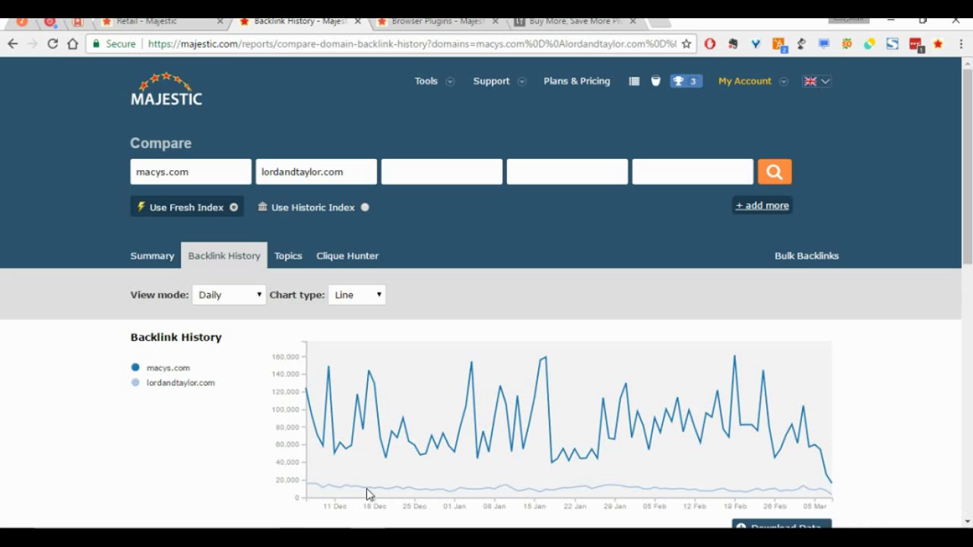
# Change the backlink history view mode to Cumulative, and review the backlink and referring domain charts for both domains.
pyautogui.moveTo(371, 491)
pyautogui.scroll(-2, 372, 392)
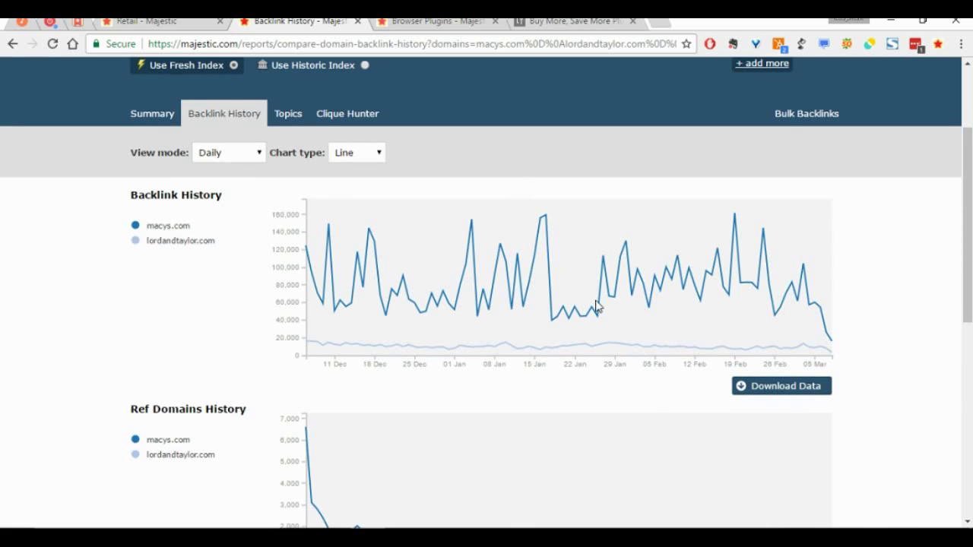
pyautogui.click(254, 153)
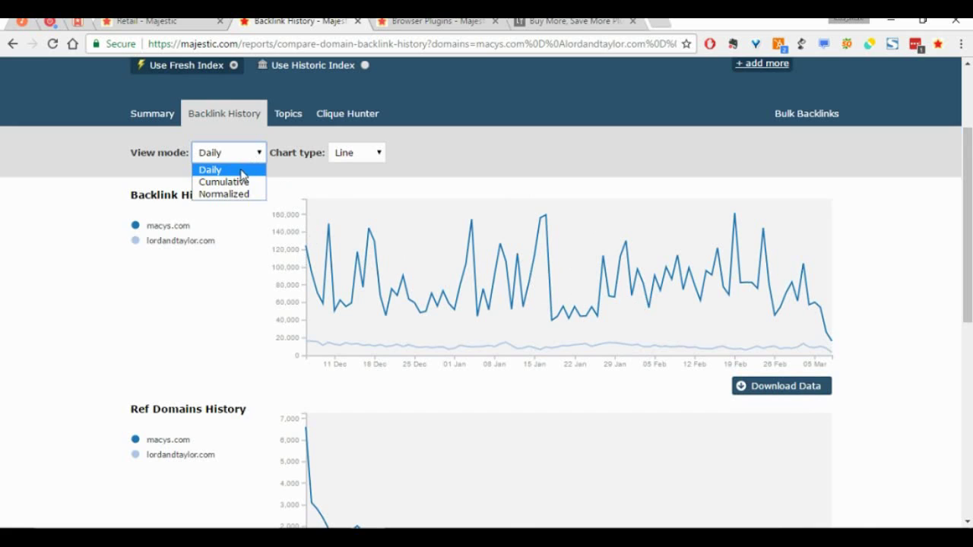
pyautogui.click(242, 182)
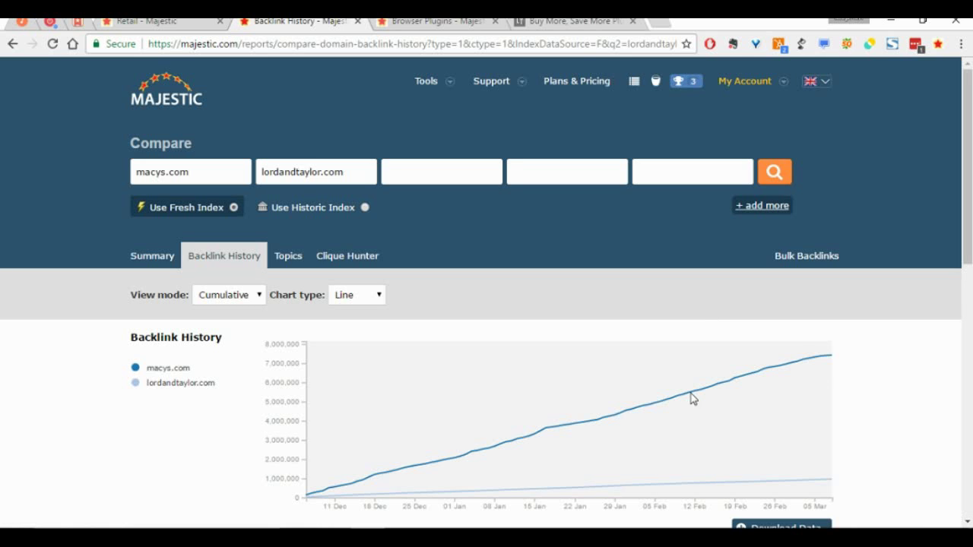
pyautogui.scroll(-4, 722, 403)
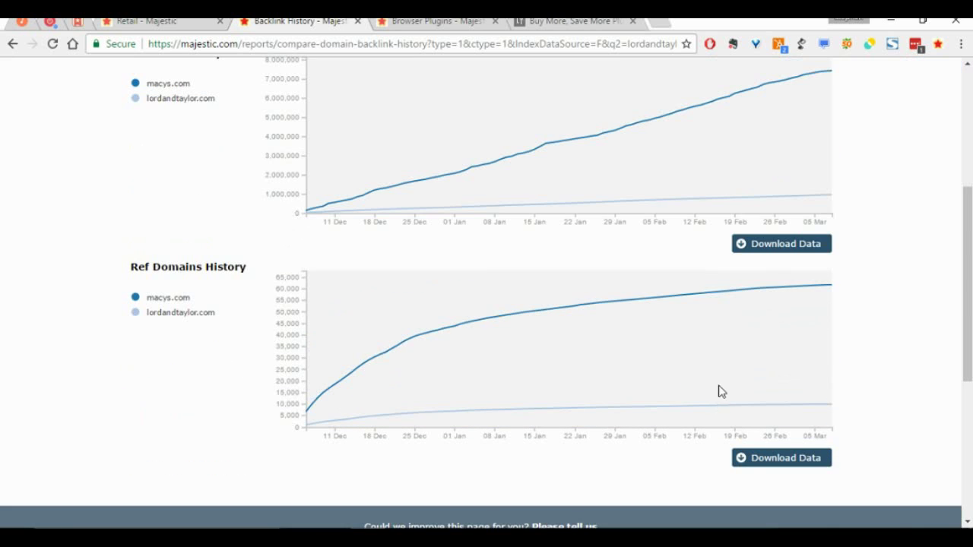
pyautogui.scroll(2, 547, 348)
pyautogui.scroll(-4, 548, 348)
pyautogui.scroll(6, 549, 348)
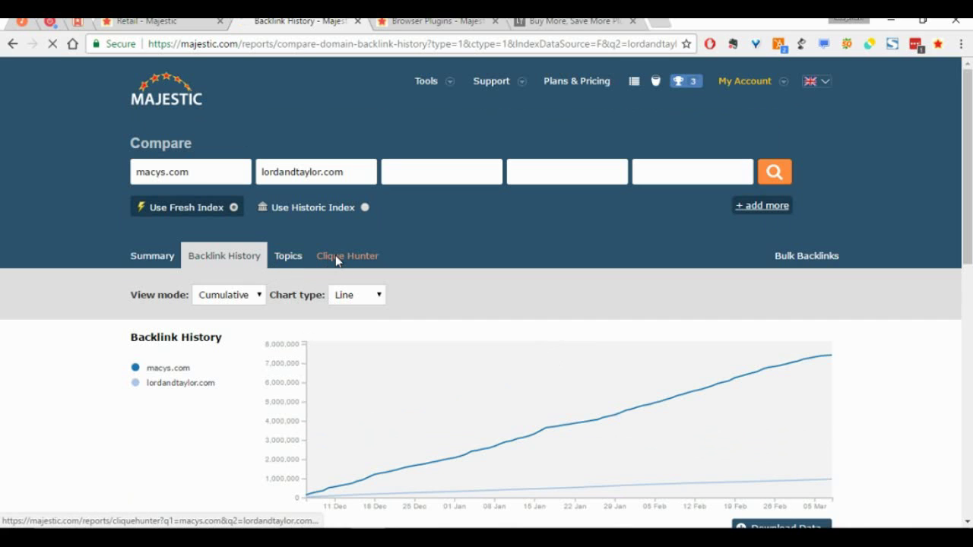
# Open Clique Hunter for both domains, and add target.com as the third domain in the comparison.
pyautogui.click(336, 260)
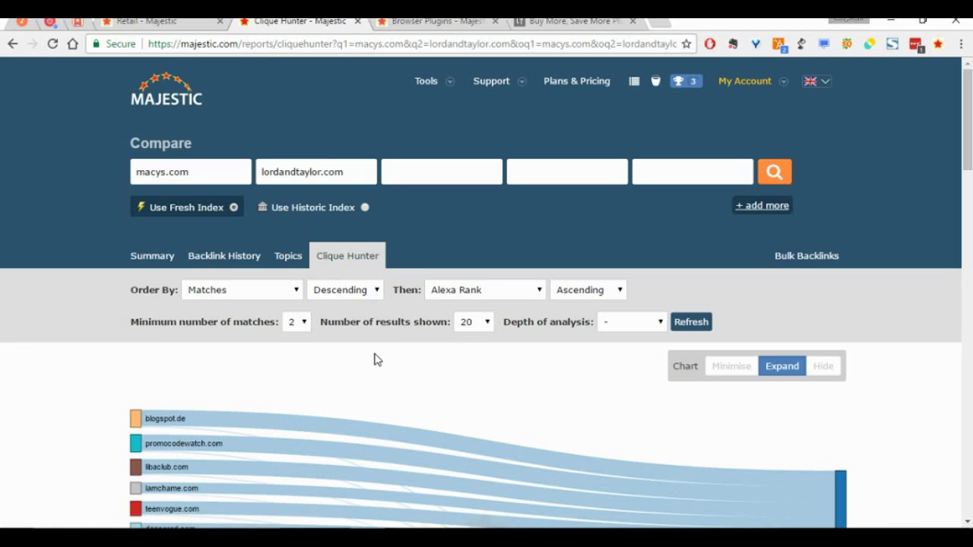
pyautogui.click(757, 211)
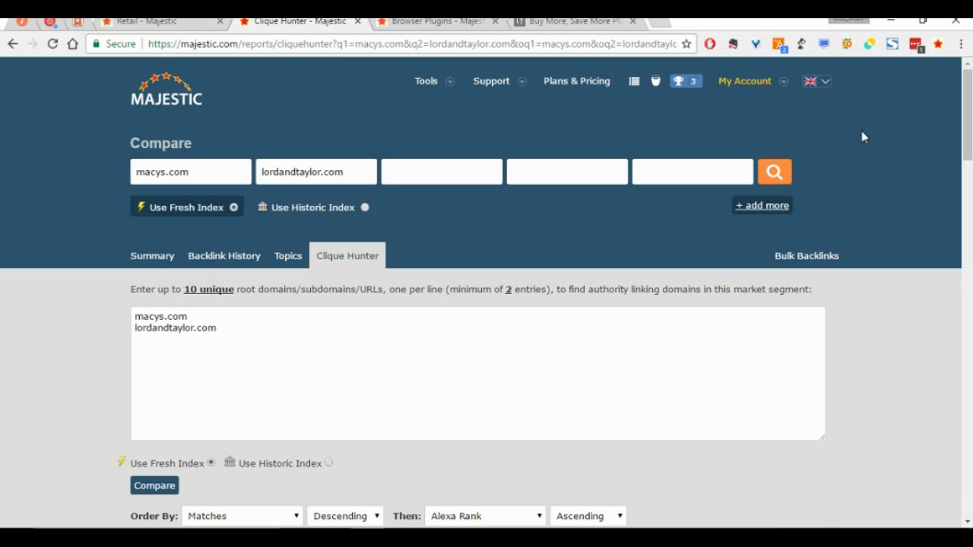
pyautogui.click(757, 211)
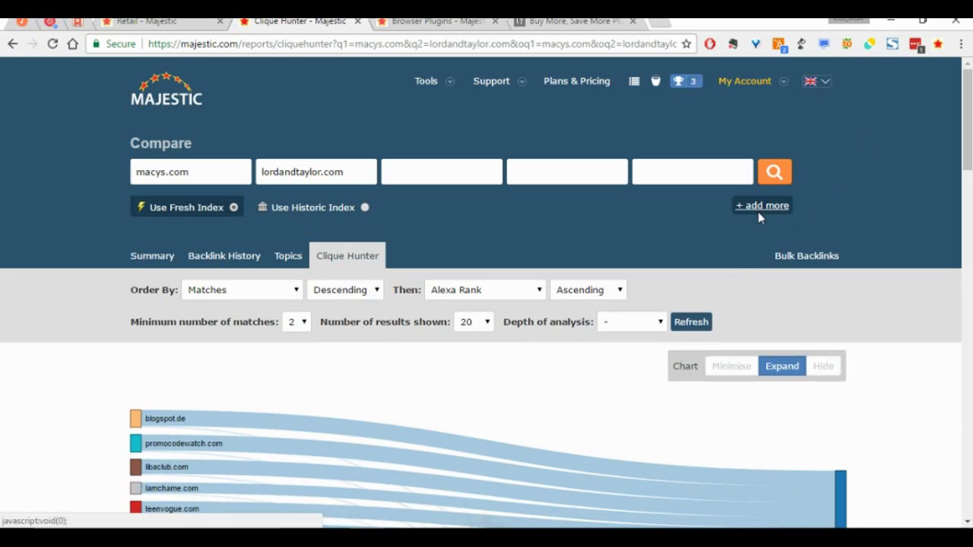
pyautogui.click(462, 177)
pyautogui.write('target.com')
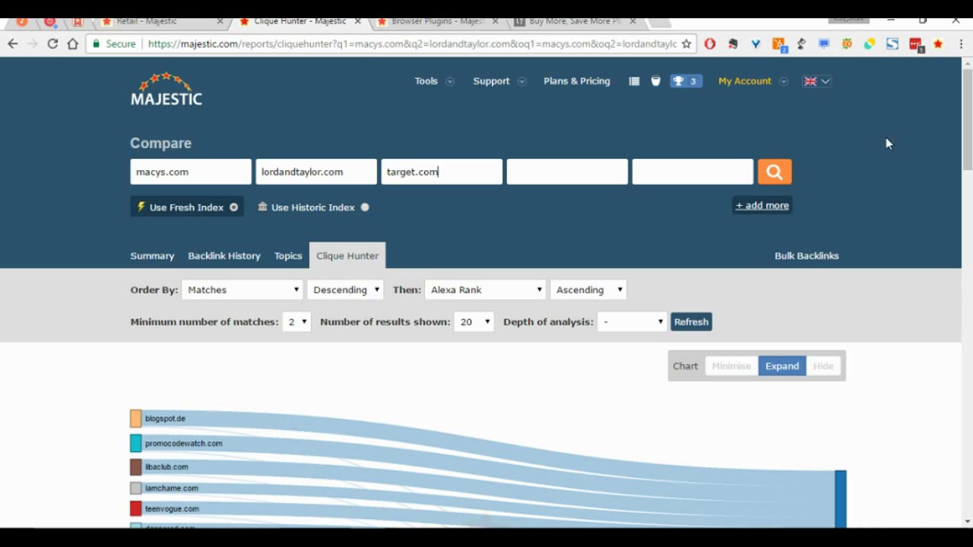
pyautogui.click(774, 182)
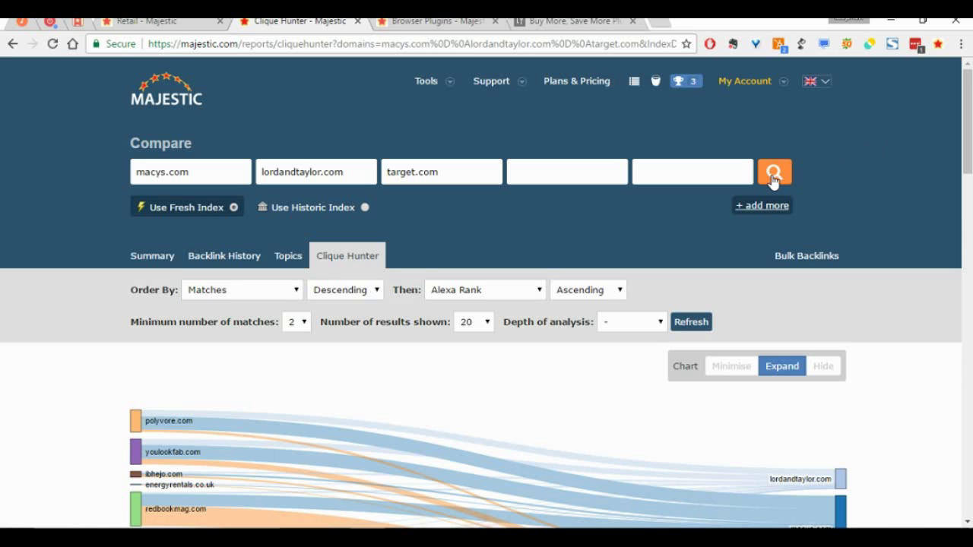
# Set the minimum number of matches to 3 and refresh the Clique Hunter results.
pyautogui.click(297, 323)
pyautogui.click(301, 347)
pyautogui.click(688, 321)
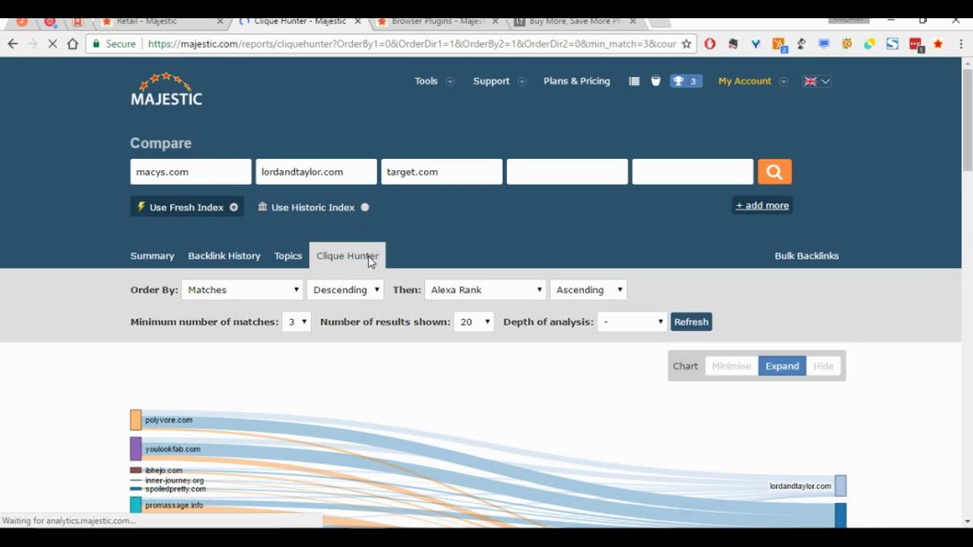
# Examine the Clique Hunter flow chart and the table of shared linking domains, and check the available primary and secondary sort criteria.
pyautogui.scroll(-2, 292, 366)
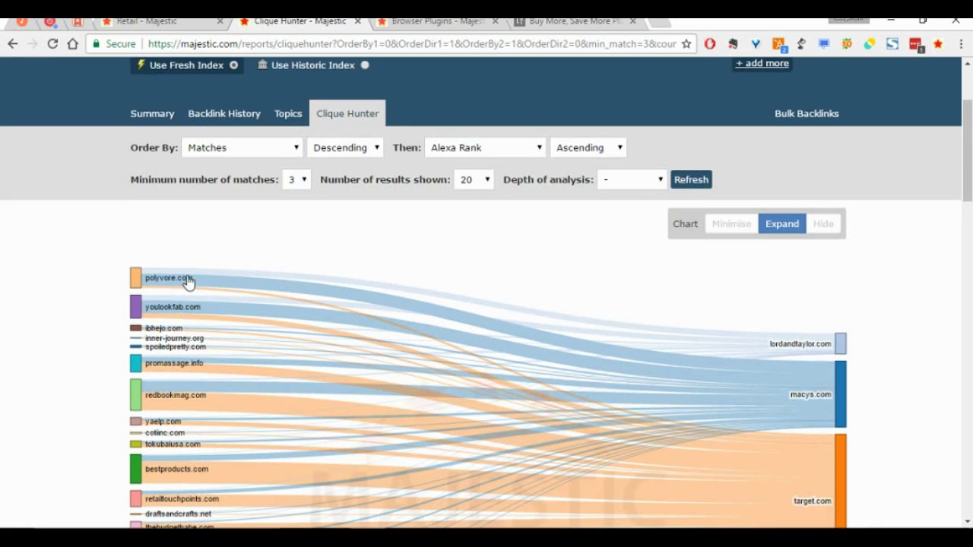
pyautogui.scroll(-3, 220, 334)
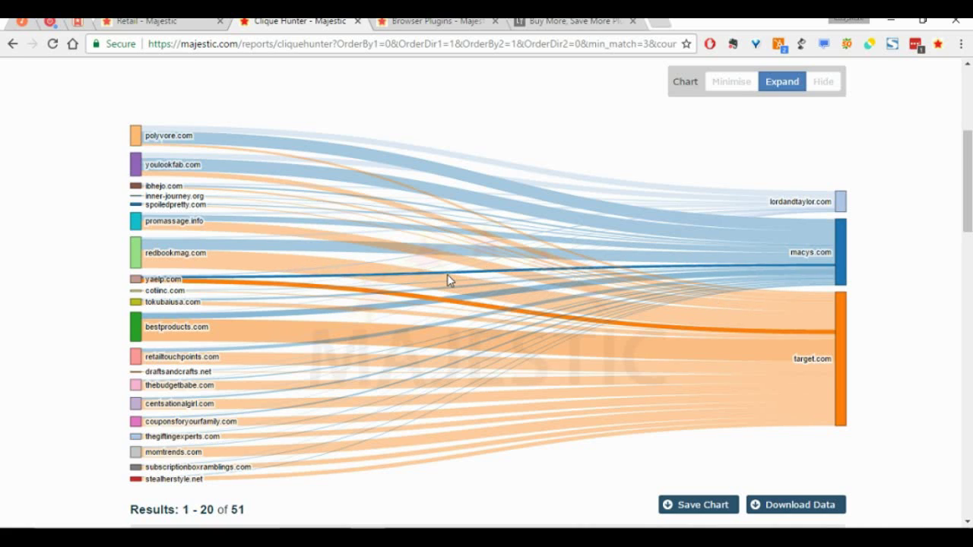
pyautogui.scroll(-5, 450, 277)
pyautogui.scroll(-2, 219, 326)
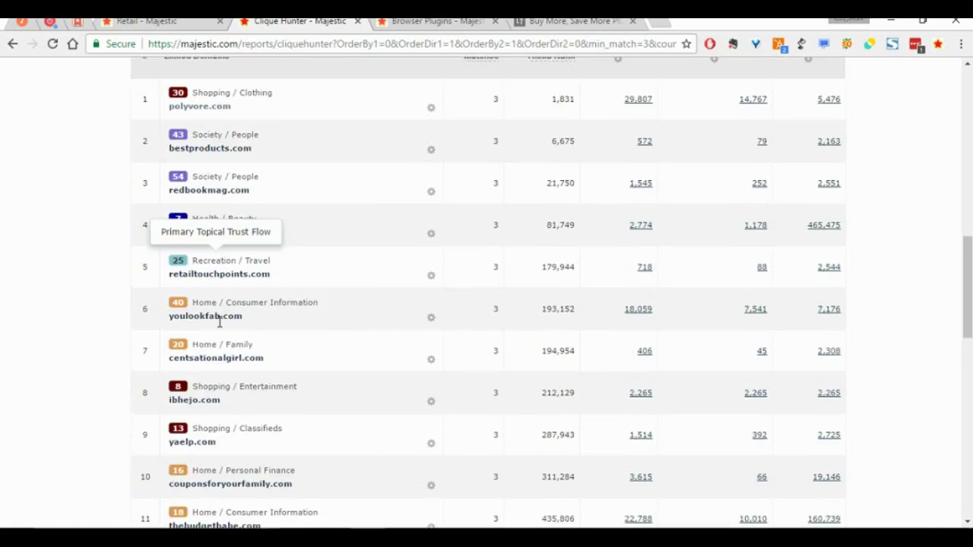
pyautogui.scroll(10, 225, 311)
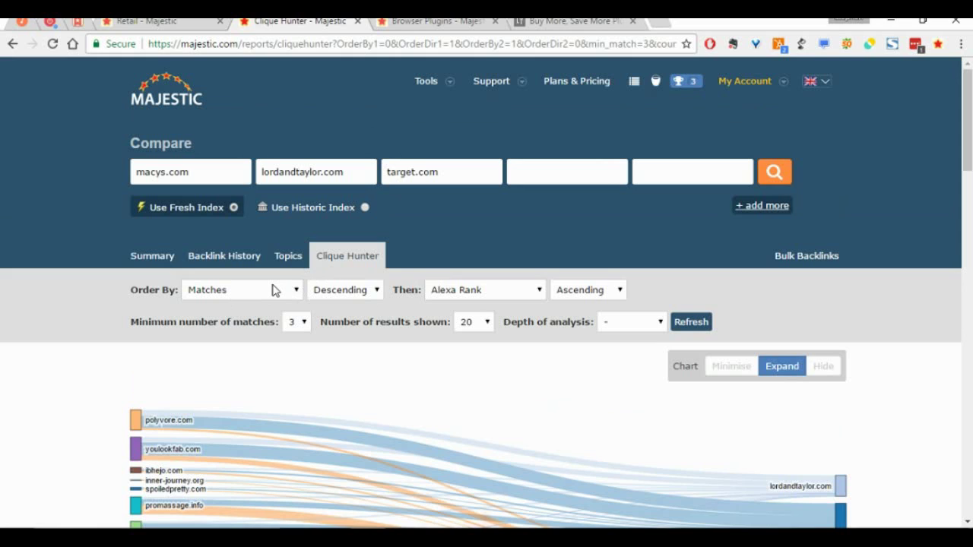
pyautogui.click(475, 294)
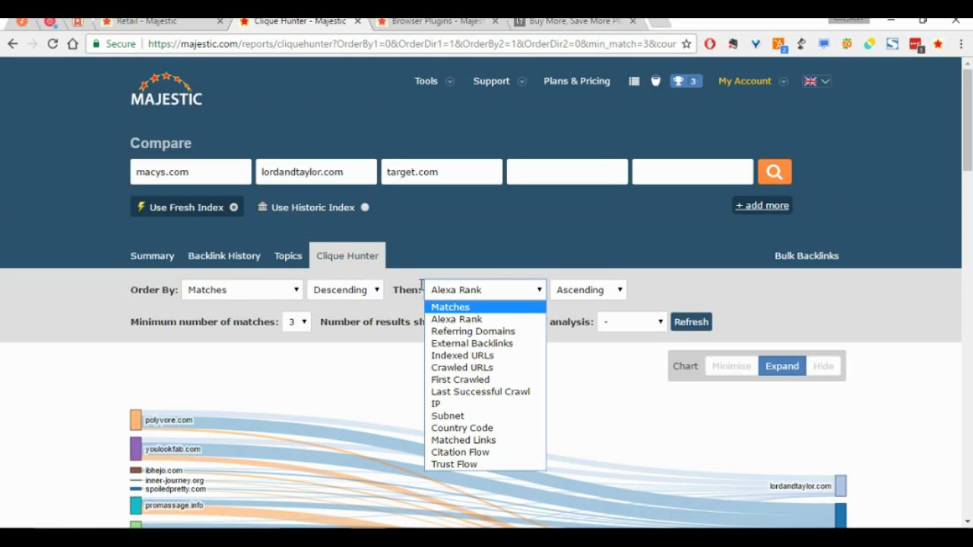
pyautogui.click(454, 295)
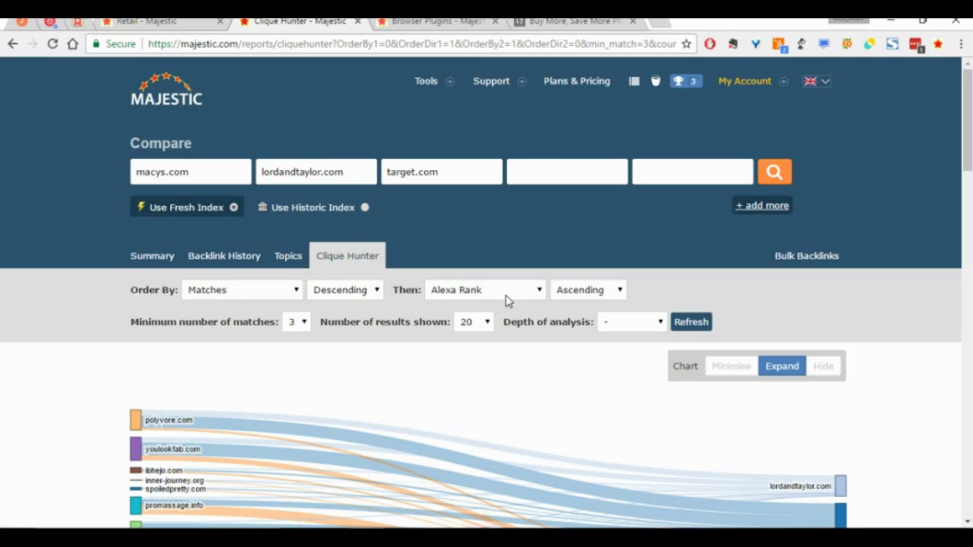
pyautogui.click(227, 289)
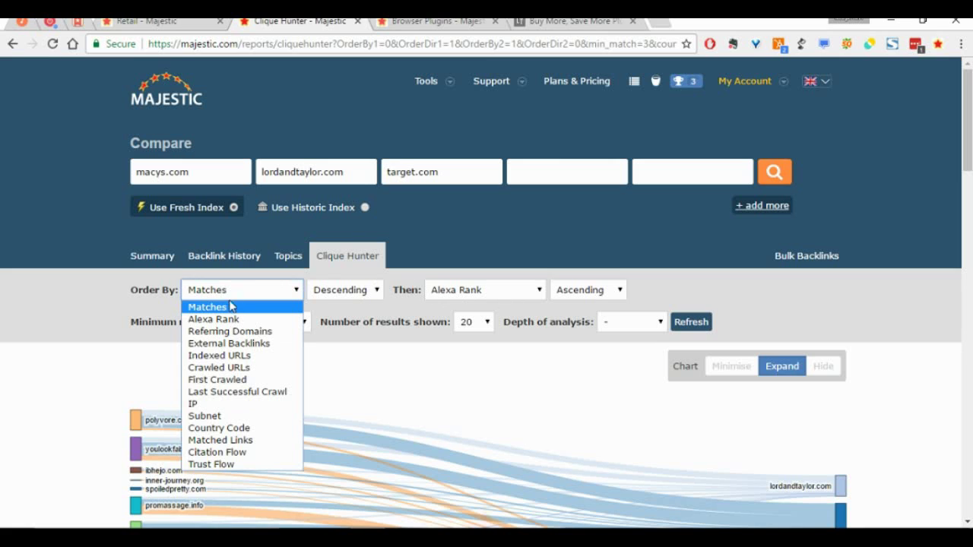
pyautogui.click(462, 290)
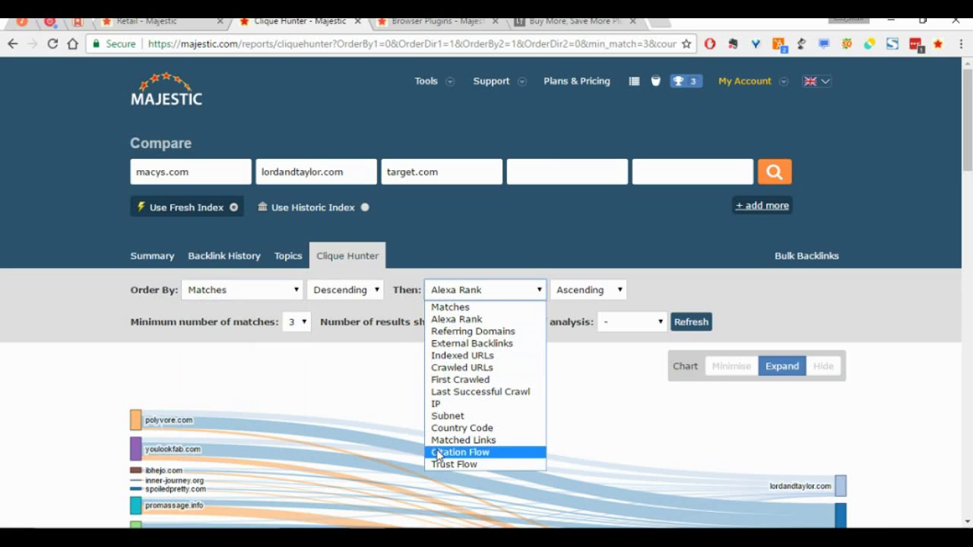
pyautogui.click(415, 377)
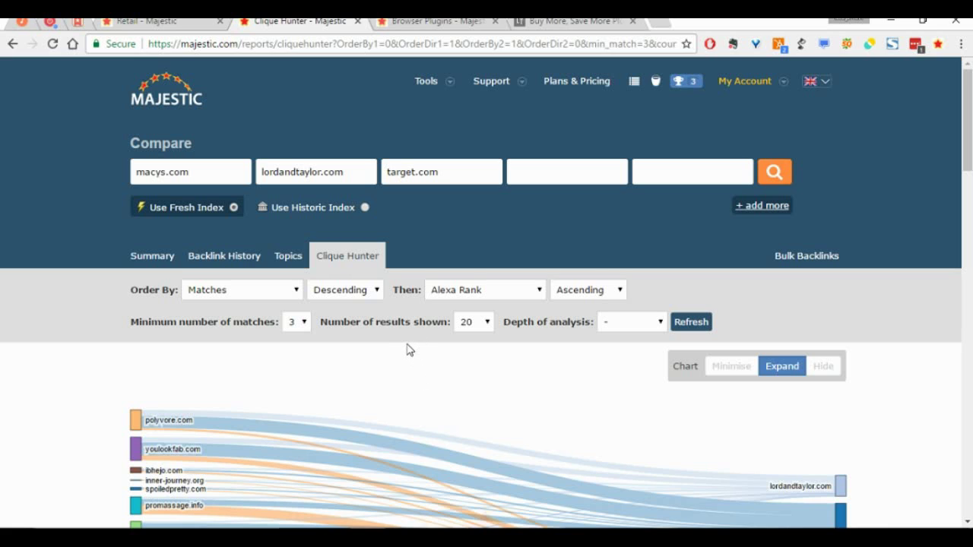
# Open Search Explorer Alpha and search for the keyword "macys" with the URL option.
pyautogui.moveTo(448, 90)
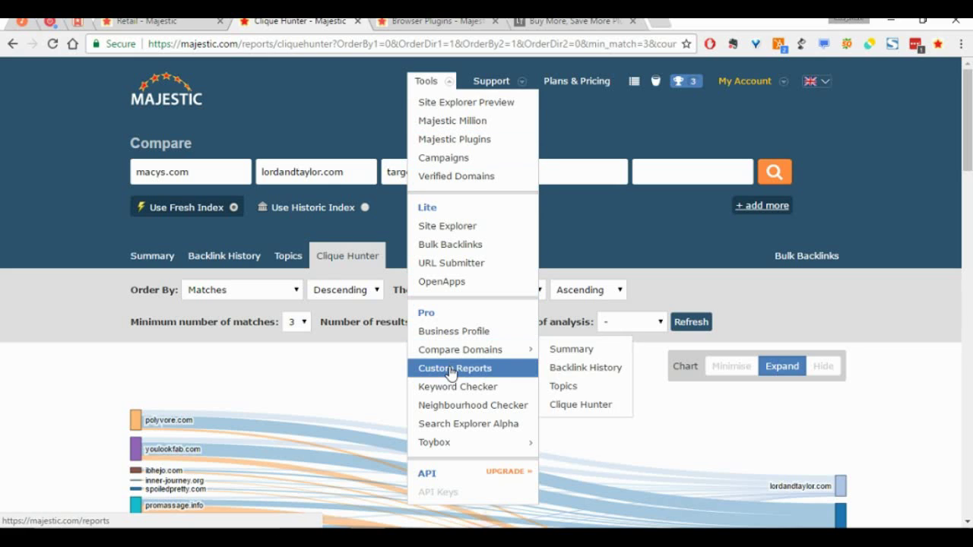
pyautogui.click(461, 426)
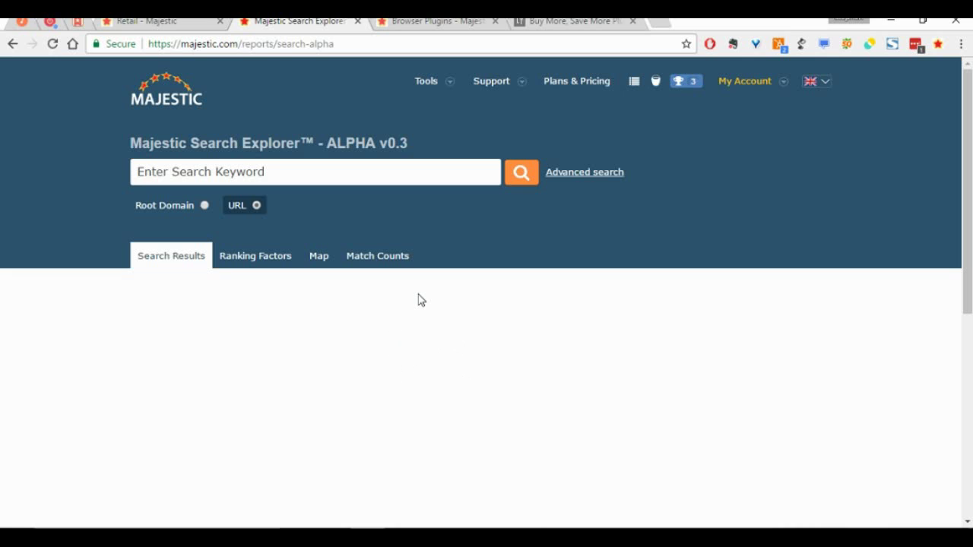
pyautogui.click(332, 179)
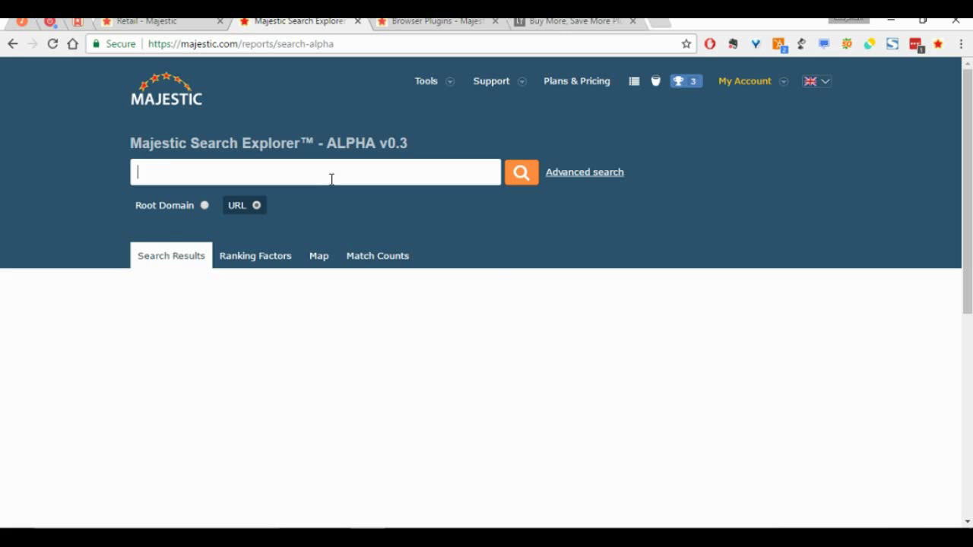
pyautogui.write('macys')
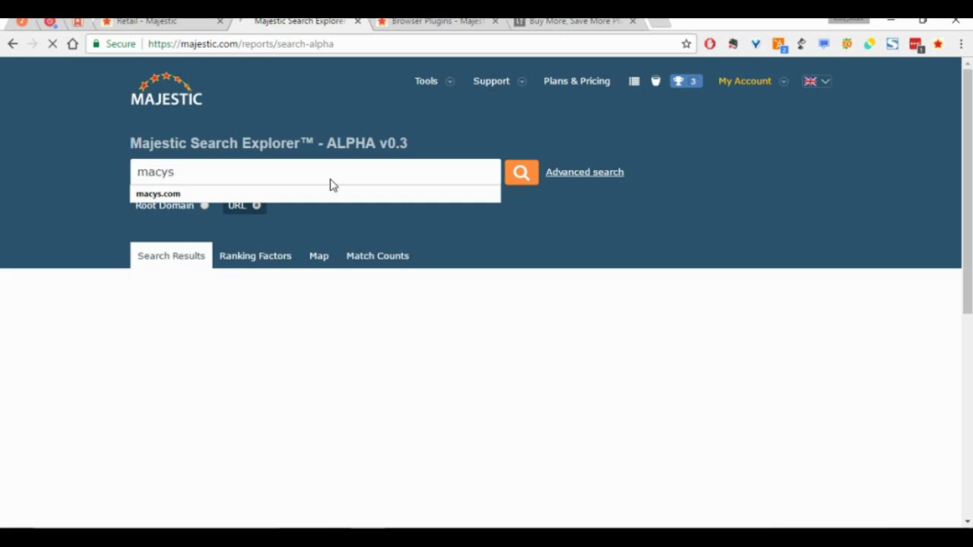
# Run the "macys" search in Search Explorer and examine the ranked pages with their search scores and topics.
pyautogui.press('Return')
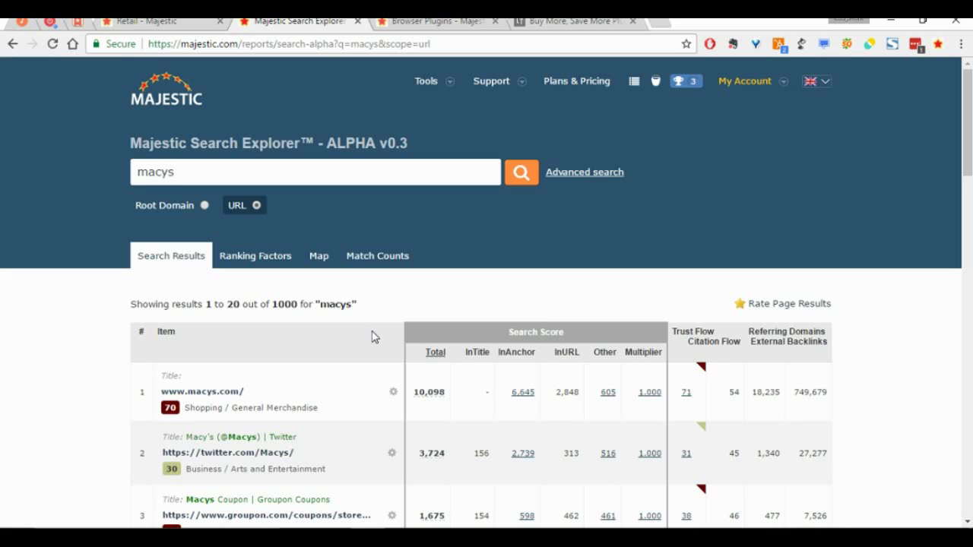
pyautogui.scroll(-1, 384, 308)
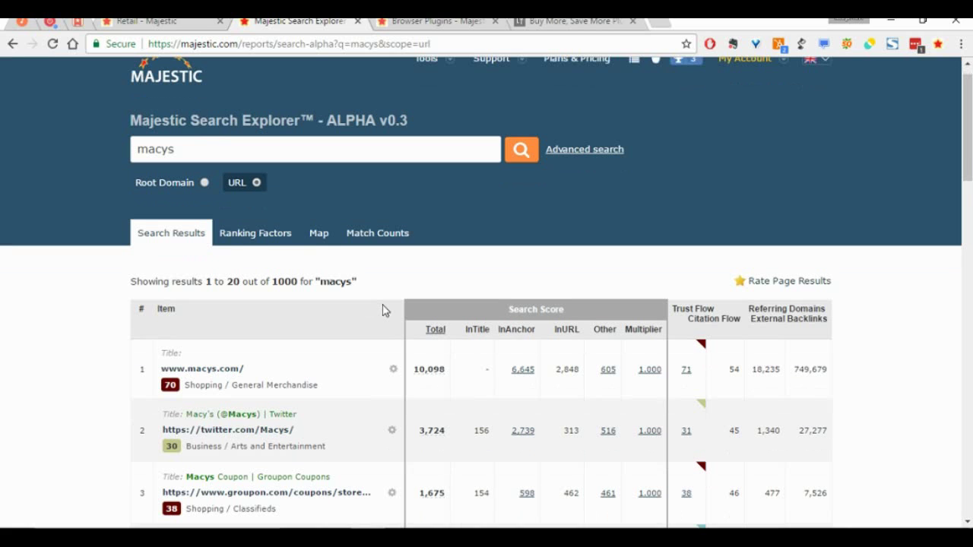
pyautogui.scroll(-2, 384, 310)
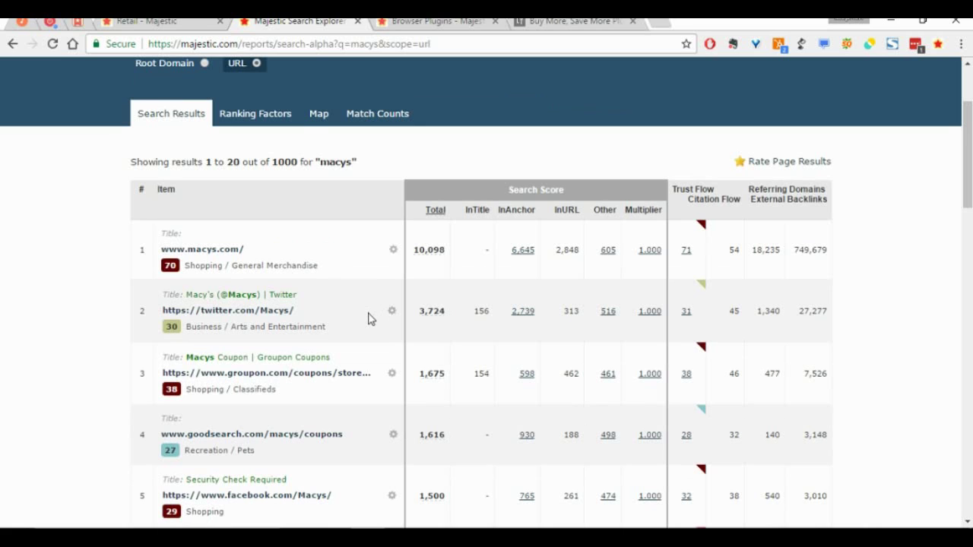
pyautogui.scroll(-2, 362, 319)
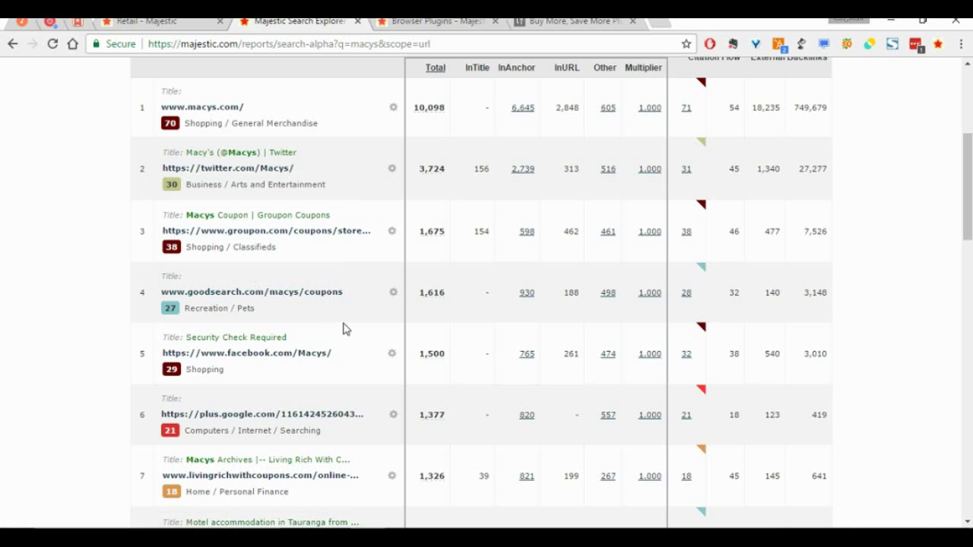
pyautogui.scroll(-2, 343, 329)
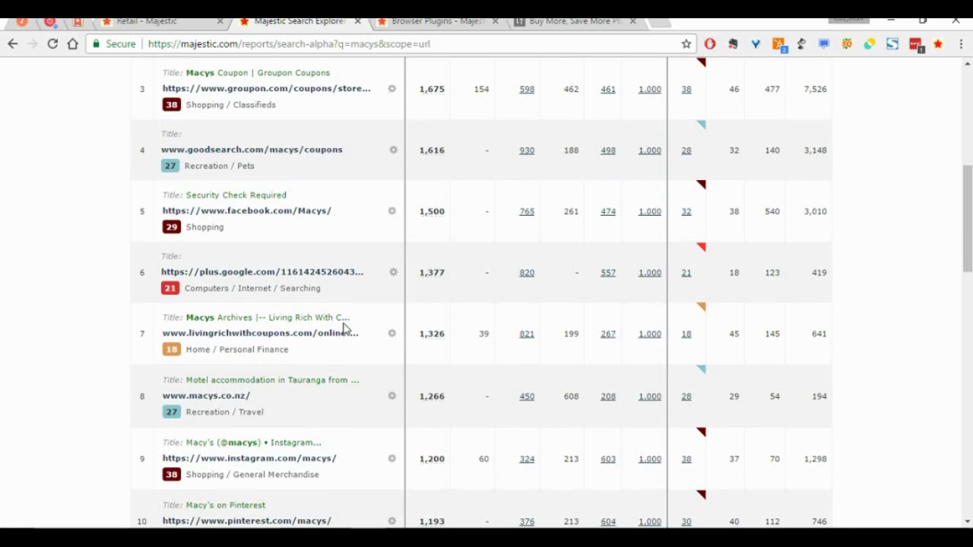
pyautogui.scroll(2, 343, 328)
pyautogui.scroll(2, 343, 328)
pyautogui.scroll(-4, 343, 329)
# Search Google for "macys" in a new browser tab.
pyautogui.click(655, 23)
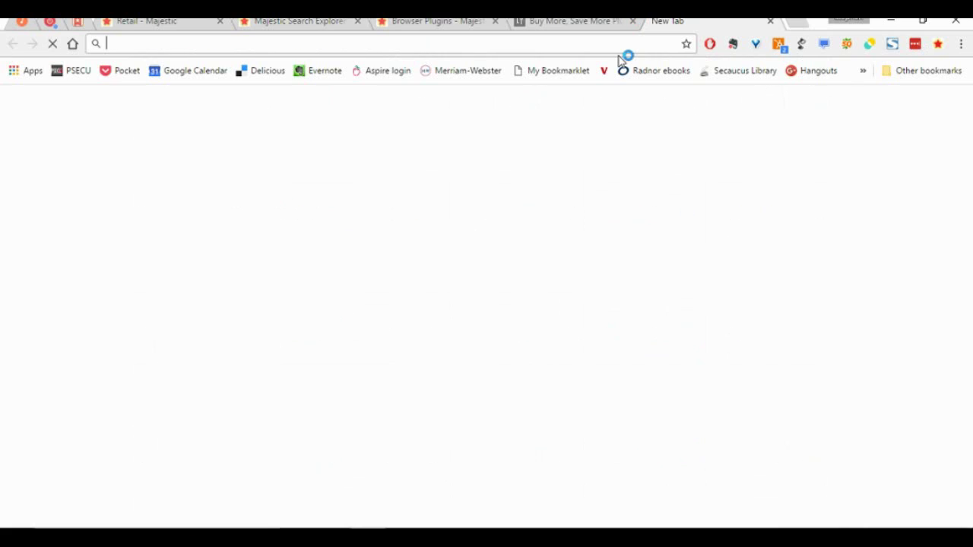
pyautogui.write('macys com')
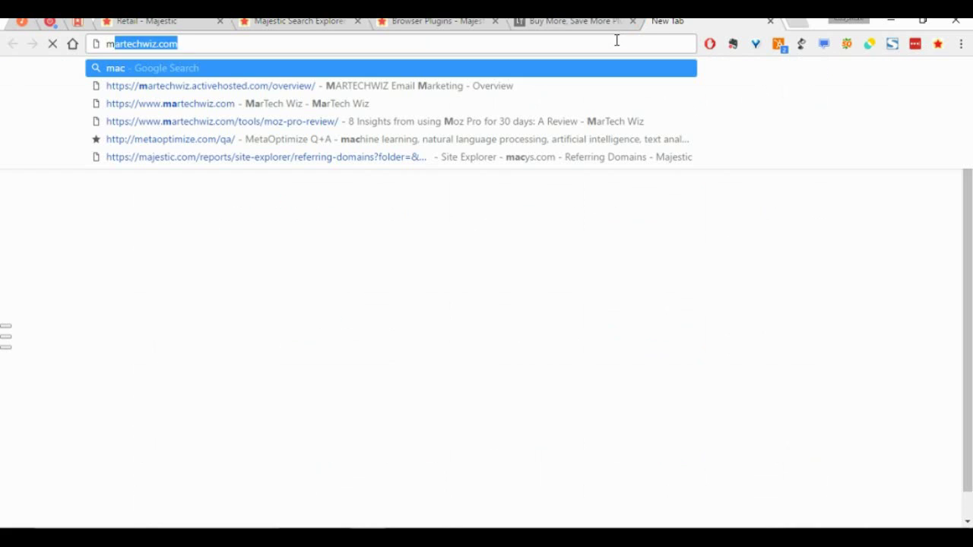
pyautogui.press('BackSpace')
pyautogui.press('BackSpace')
pyautogui.press('BackSpace')
pyautogui.press('BackSpace')
pyautogui.press('Return')
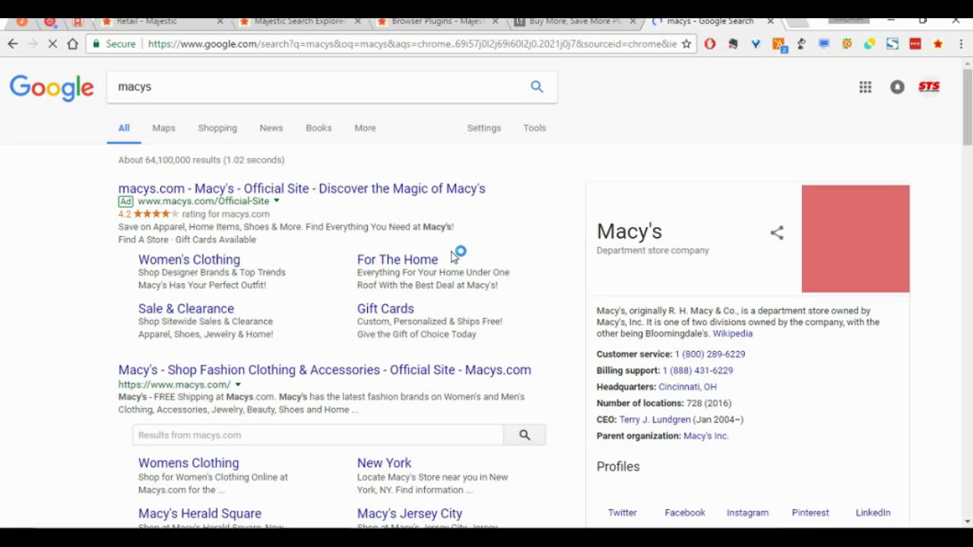
# Examine the order of the Google results for "macys" for comparison with the Search Explorer ranking.
pyautogui.scroll(-4, 456, 252)
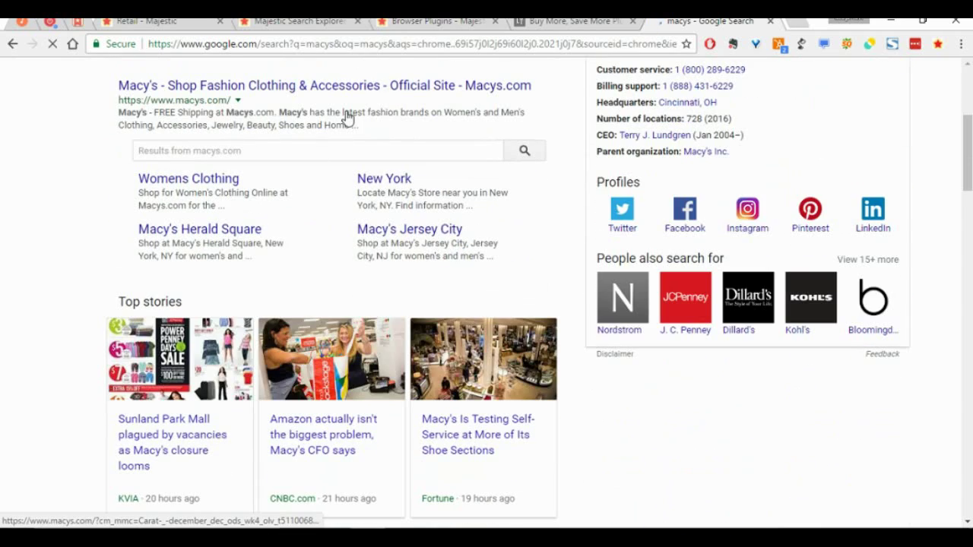
pyautogui.scroll(-4, 344, 144)
pyautogui.scroll(-4, 325, 211)
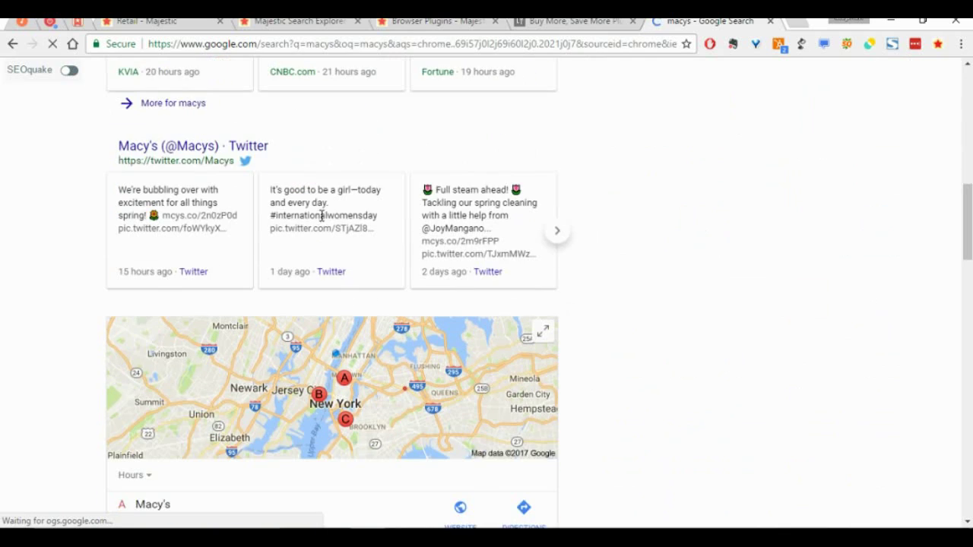
pyautogui.scroll(-6, 393, 239)
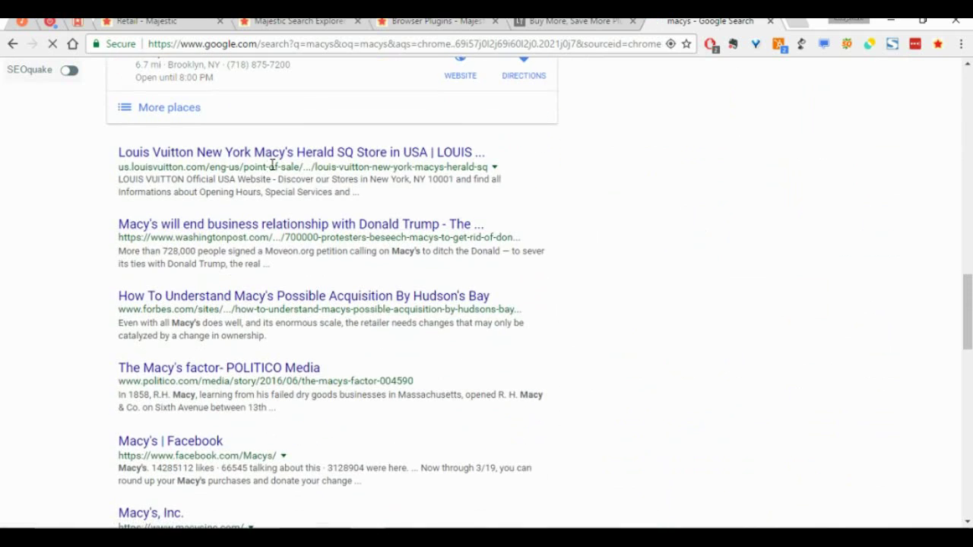
pyautogui.scroll(-2, 323, 216)
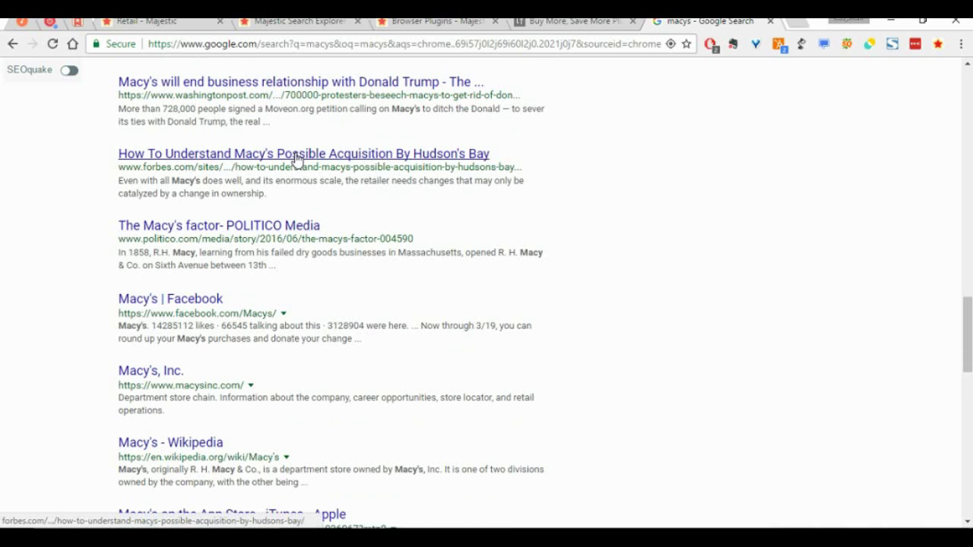
pyautogui.scroll(-2, 298, 157)
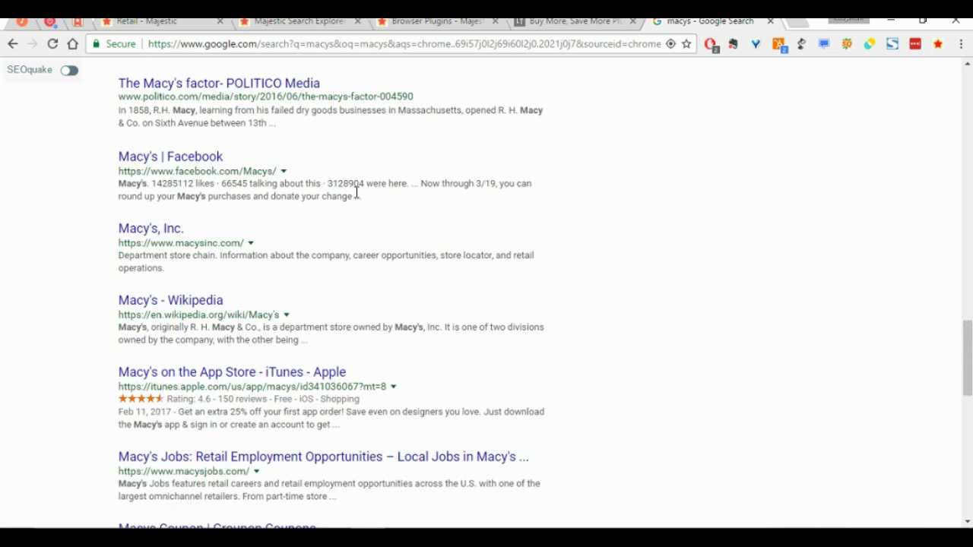
pyautogui.scroll(-2, 356, 193)
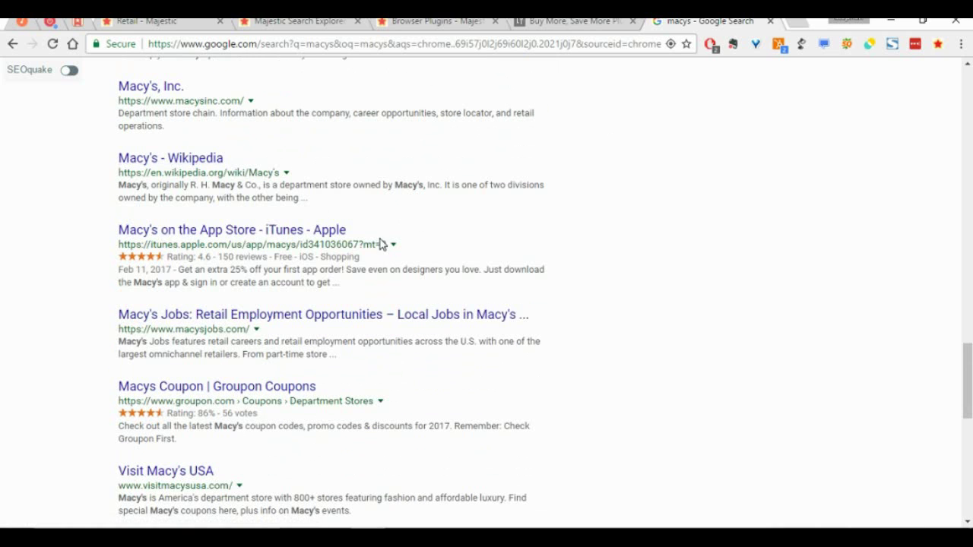
pyautogui.scroll(6, 377, 244)
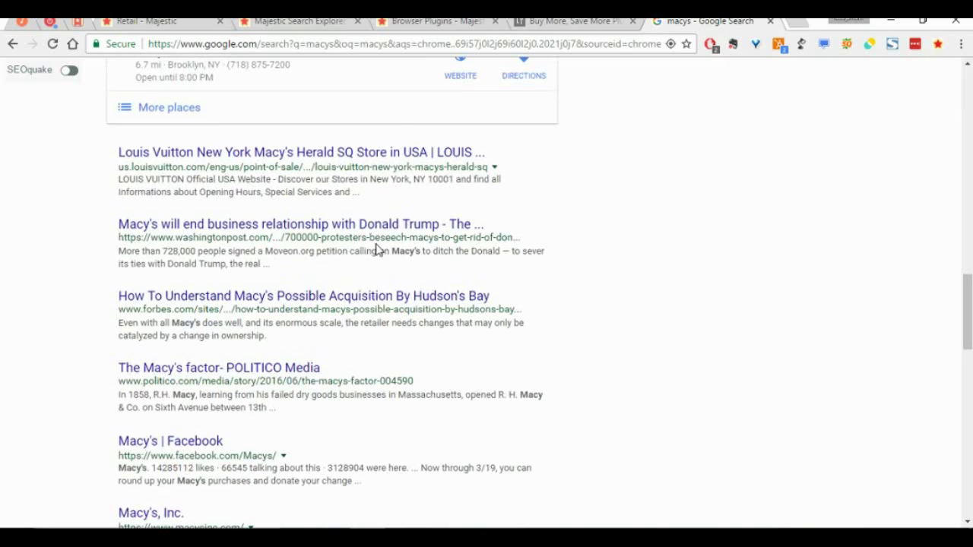
# Return to the Search Explorer results for "macys" and examine the search score columns and the available report views.
pyautogui.click(299, 21)
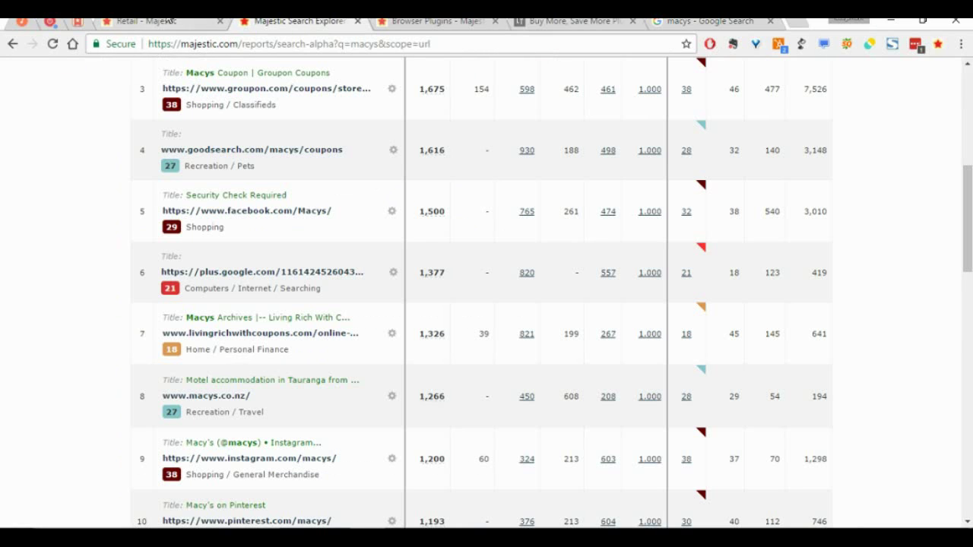
pyautogui.hotkey('ctrl', 'shift', 'Tab')
pyautogui.click(329, 21)
pyautogui.scroll(4, 387, 189)
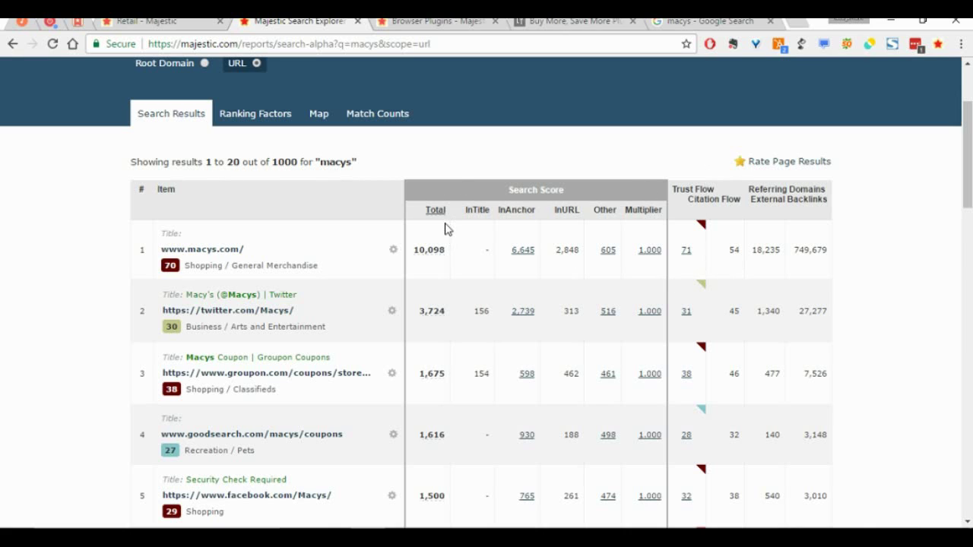
pyautogui.scroll(2, 328, 217)
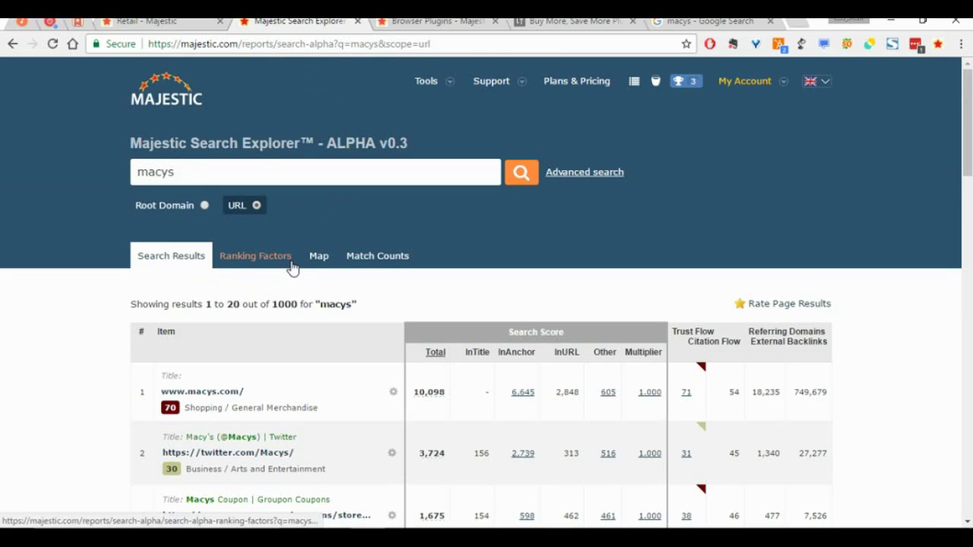
pyautogui.scroll(-2, 296, 266)
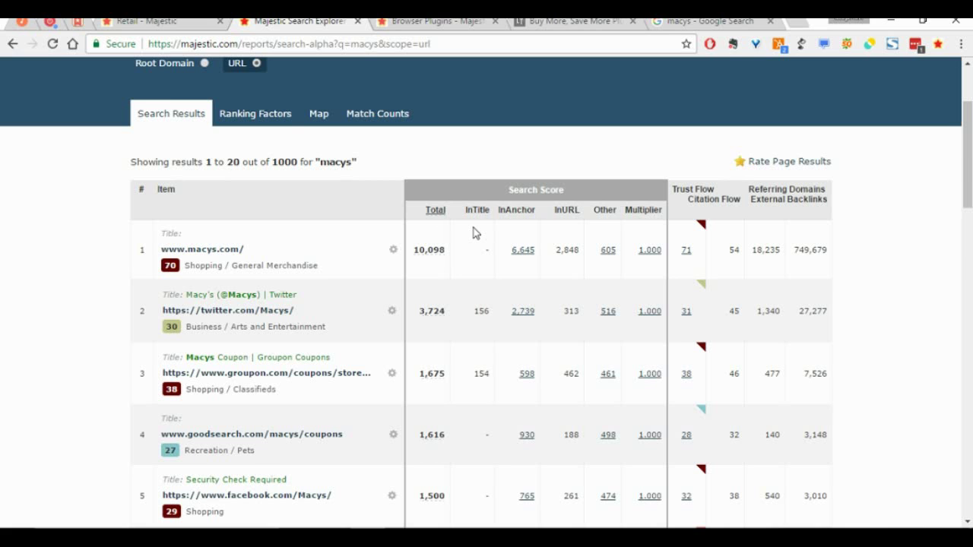
pyautogui.scroll(-4, 474, 229)
pyautogui.scroll(10, 477, 252)
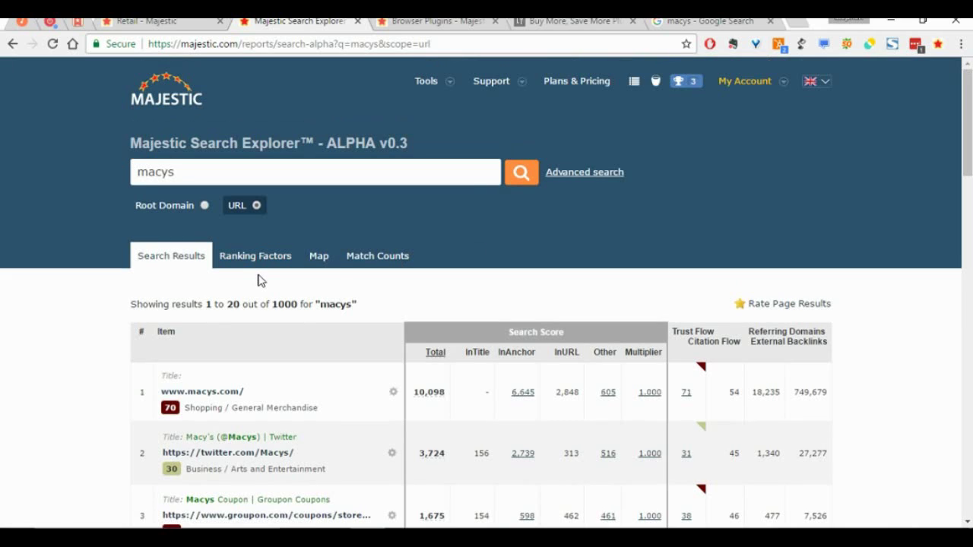
# View the ranking factors data for "macys", and open the URL Submitter tool.
pyautogui.click(274, 260)
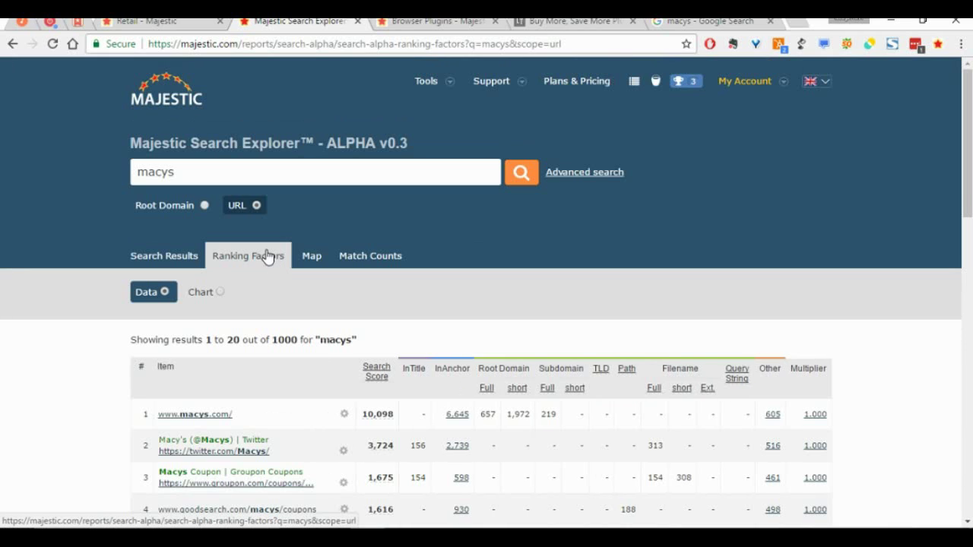
pyautogui.click(450, 82)
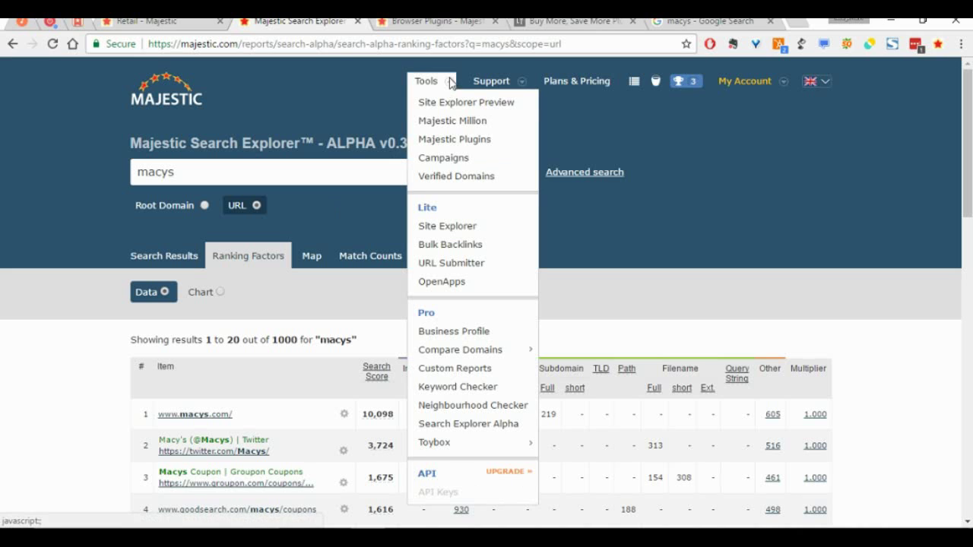
pyautogui.click(463, 272)
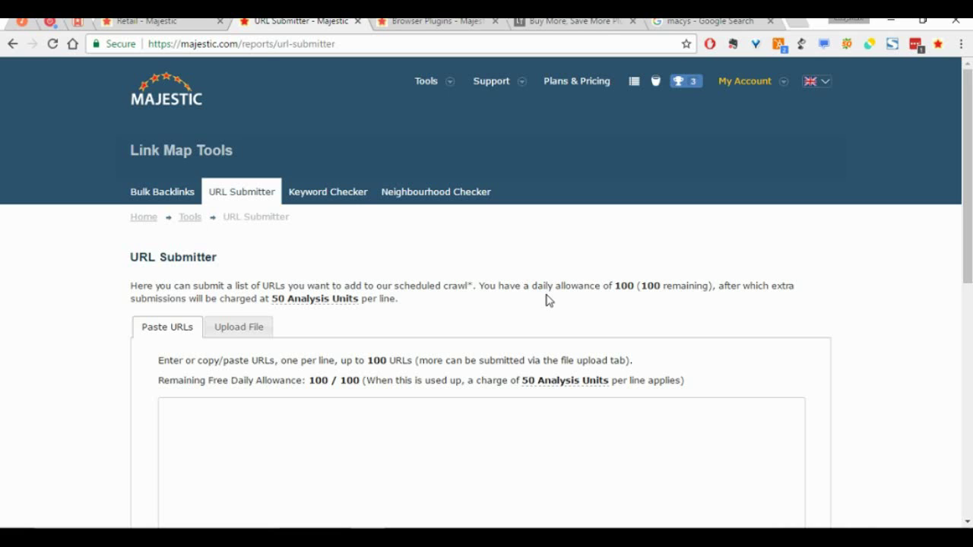
# Open the Keyword Checker and check the phrase "retail store" against the Fresh Index.
pyautogui.click(342, 196)
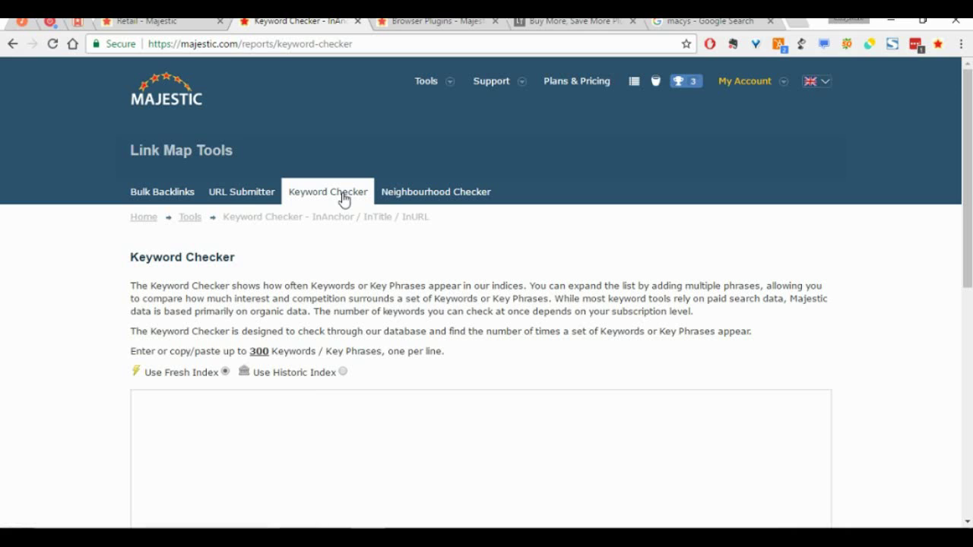
pyautogui.scroll(-4, 350, 243)
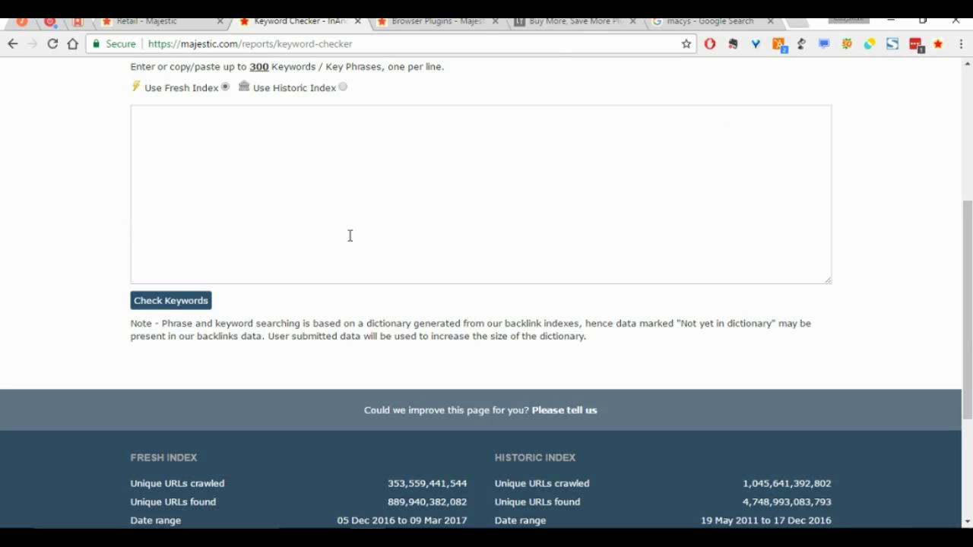
pyautogui.scroll(2, 348, 235)
pyautogui.click(362, 265)
pyautogui.write('re')
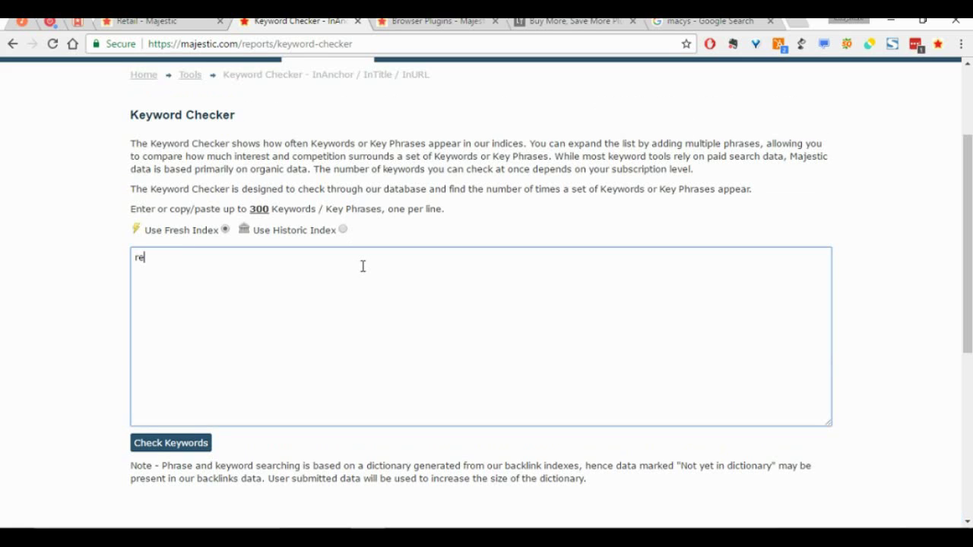
pyautogui.write('tail store')
pyautogui.press('Return')
pyautogui.click(177, 442)
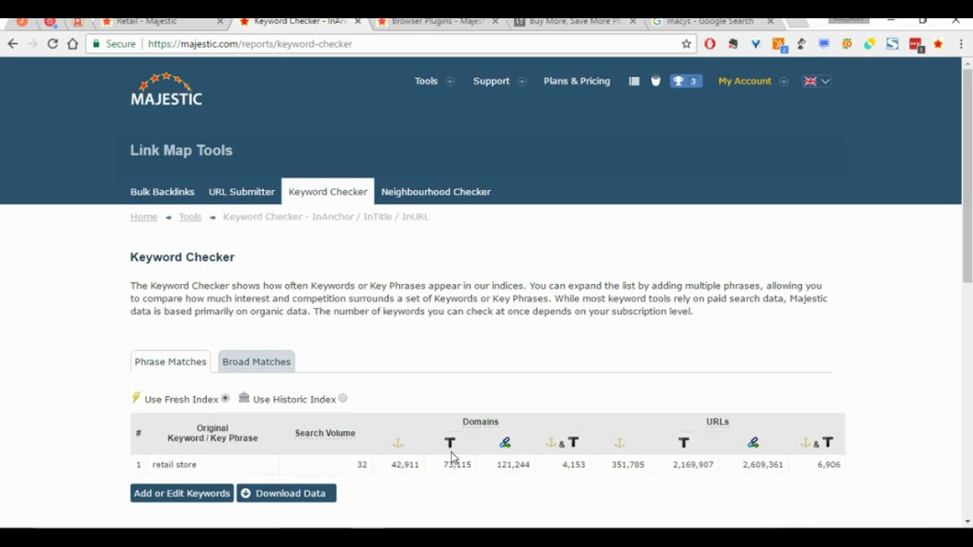
# Examine the phrase match columns for "retail store", including the search volume explanation and the icon legend.
pyautogui.moveTo(450, 451)
pyautogui.moveTo(505, 448)
pyautogui.moveTo(340, 439)
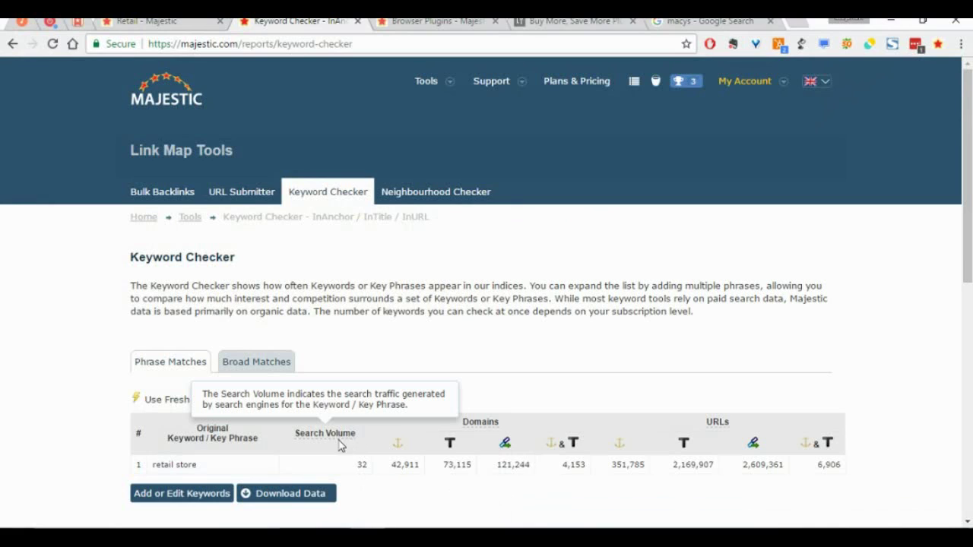
pyautogui.moveTo(332, 539)
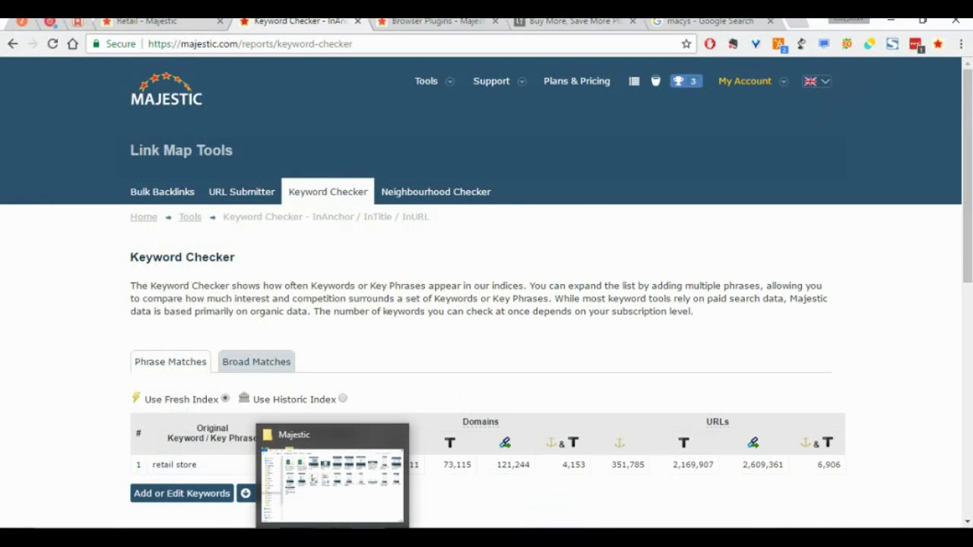
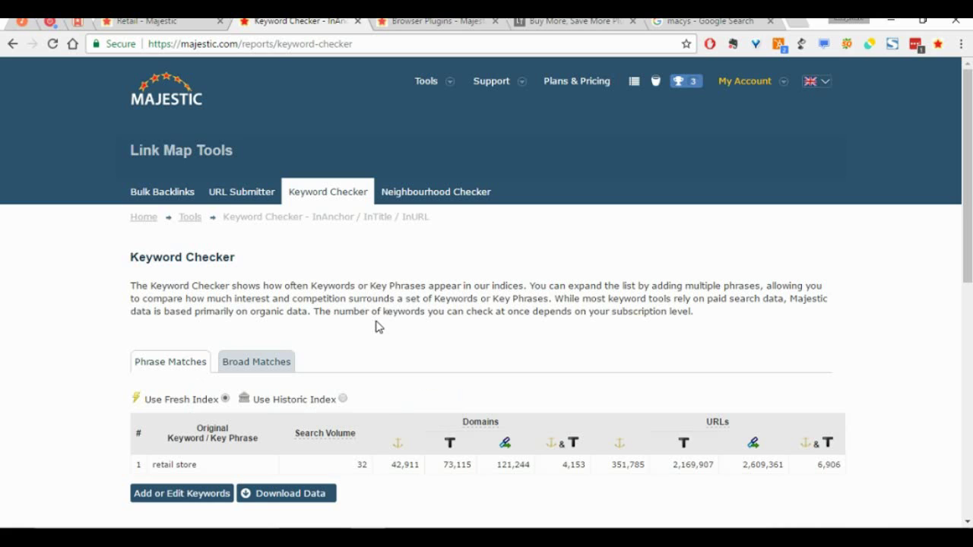
pyautogui.scroll(-2, 379, 327)
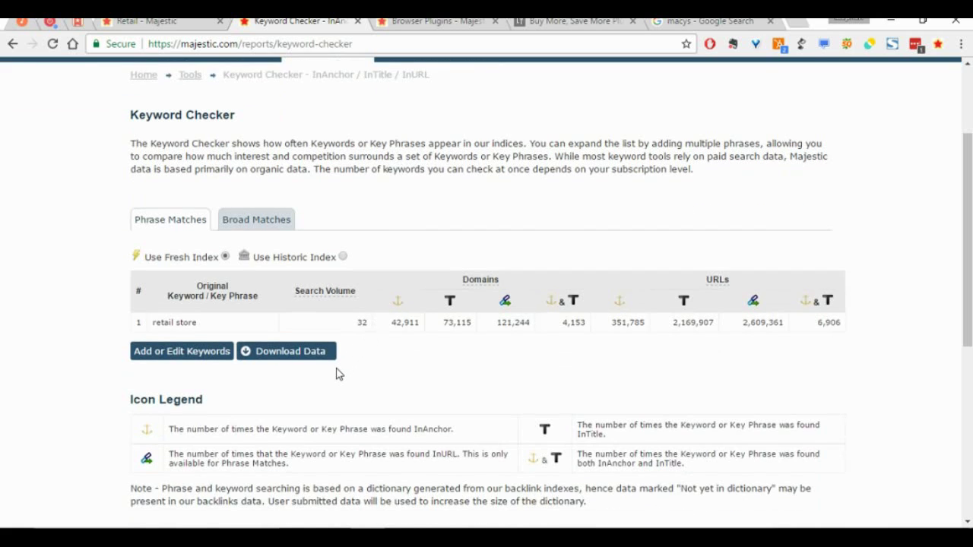
pyautogui.scroll(2, 339, 373)
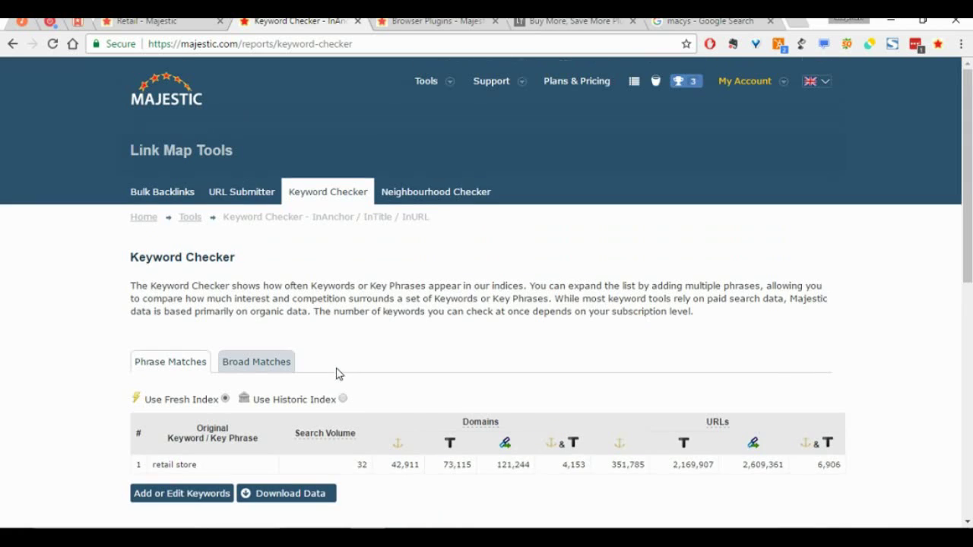
# Open the Neighbourhood Checker and check the domain macys.com using the Fresh Index.
pyautogui.click(429, 195)
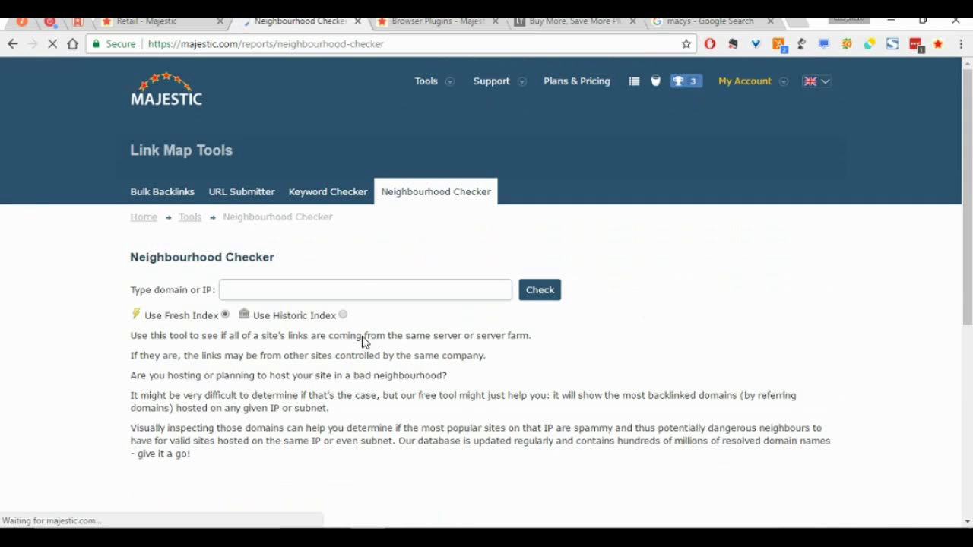
pyautogui.click(367, 288)
pyautogui.write('macys')
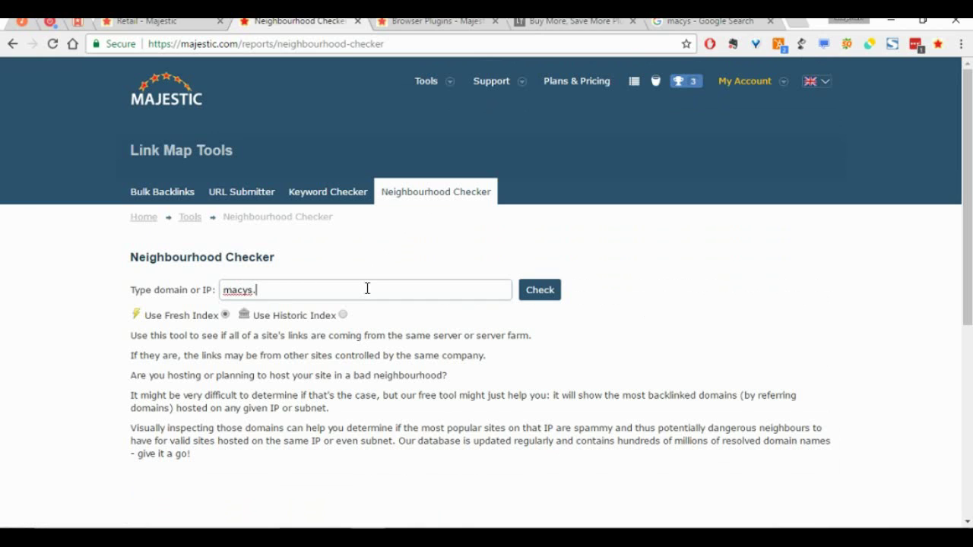
pyautogui.write('.com')
pyautogui.press('Return')
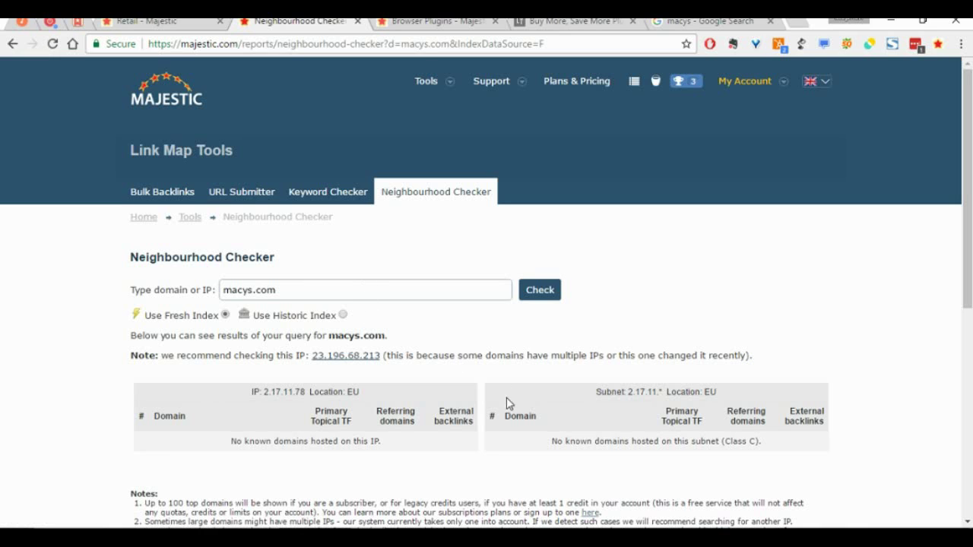
# Check macys.com against the Historic Index in the Neighbourhood Checker, and review the IP and subnet tables and the notes.
pyautogui.scroll(-2, 502, 395)
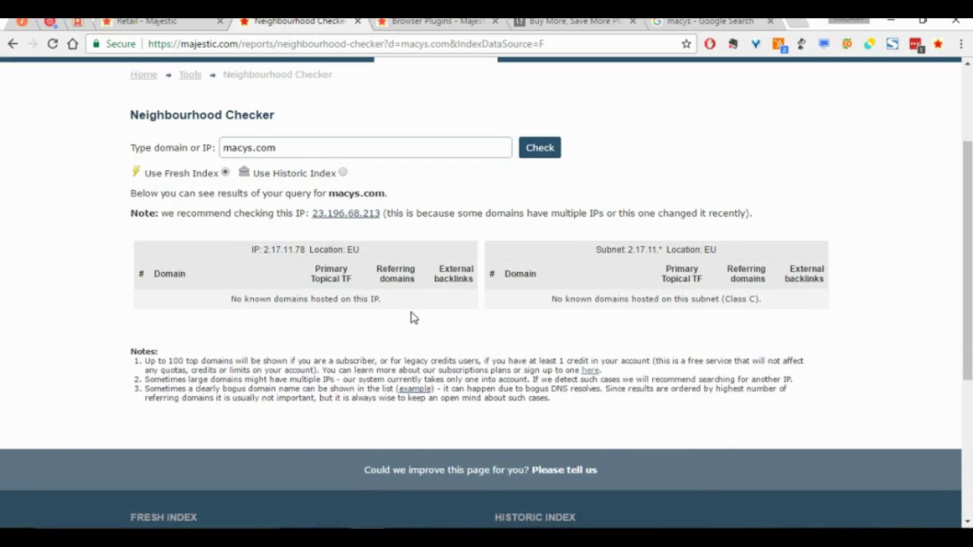
pyautogui.click(343, 173)
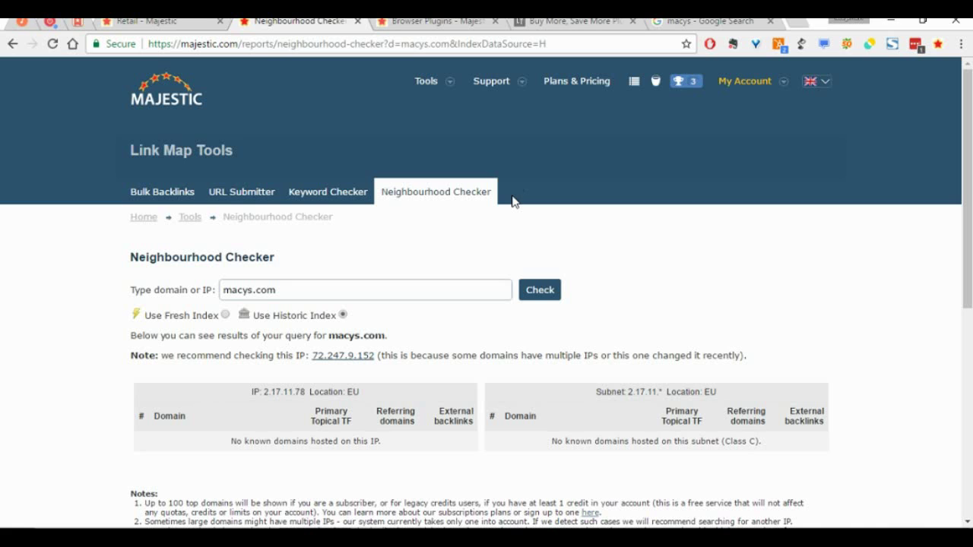
pyautogui.scroll(-1, 385, 351)
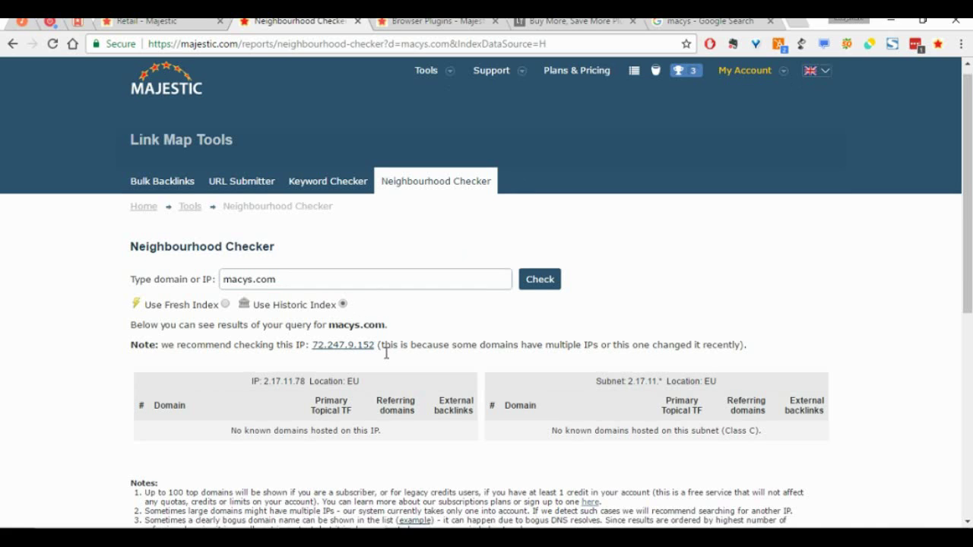
pyautogui.scroll(-3, 386, 352)
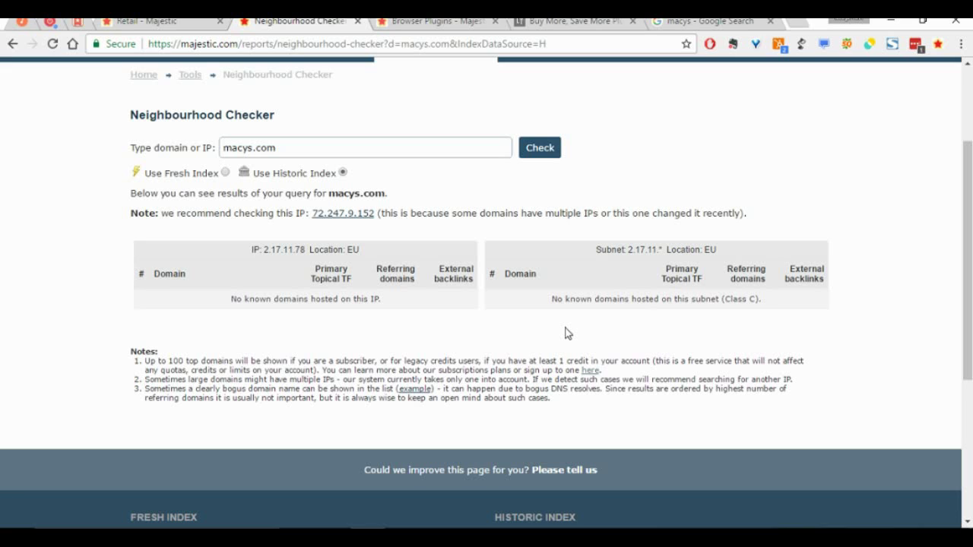
pyautogui.scroll(2, 566, 332)
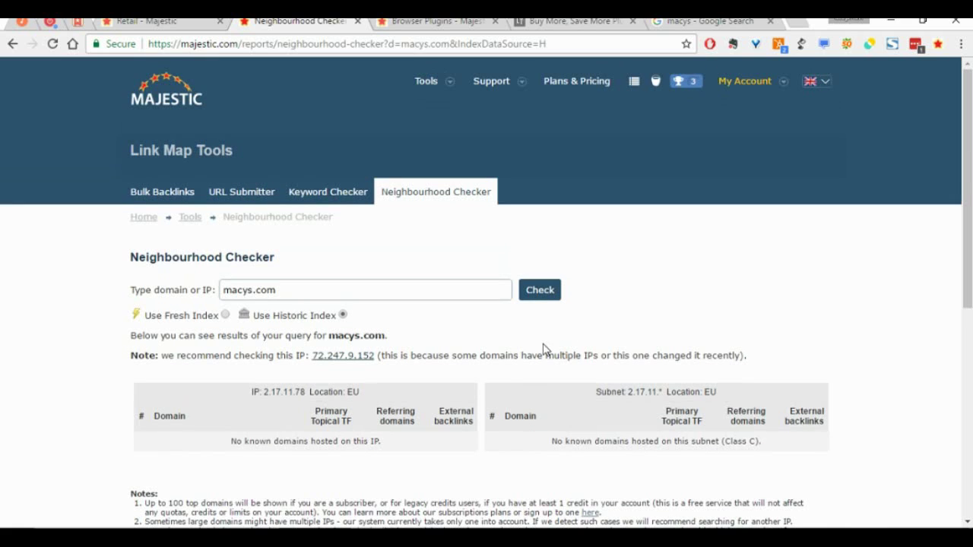
pyautogui.scroll(-5, 543, 349)
pyautogui.scroll(3, 543, 348)
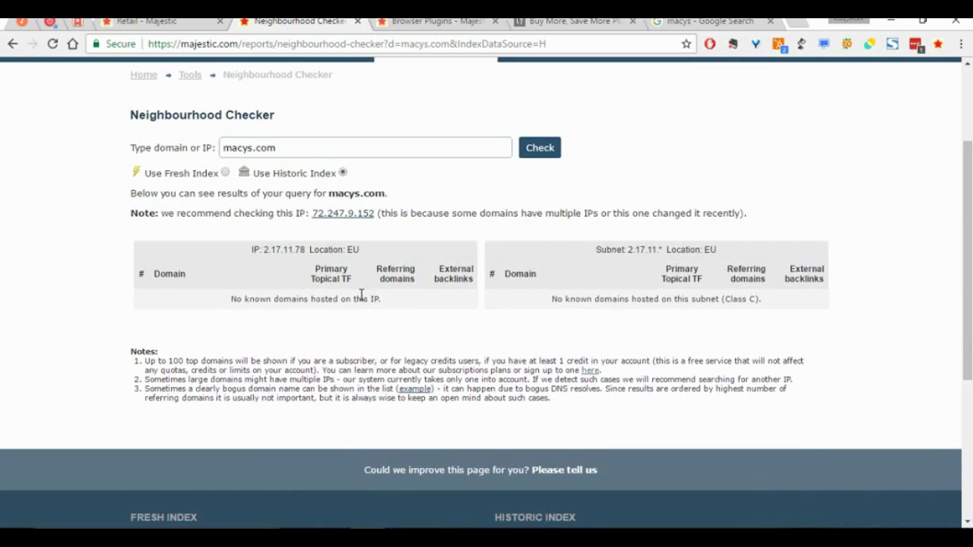
pyautogui.scroll(3, 361, 295)
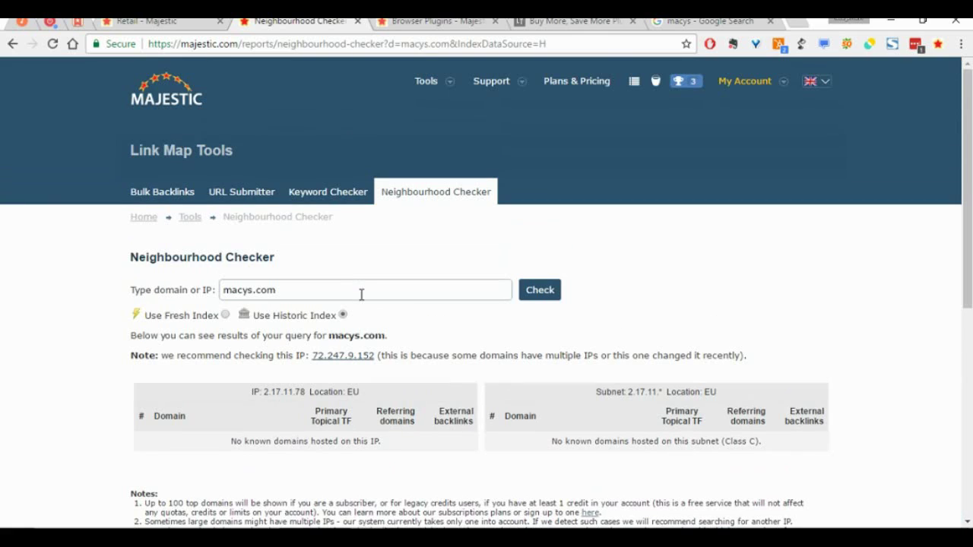
# Open the account dashboard and view the active campaigns list.
pyautogui.click(171, 99)
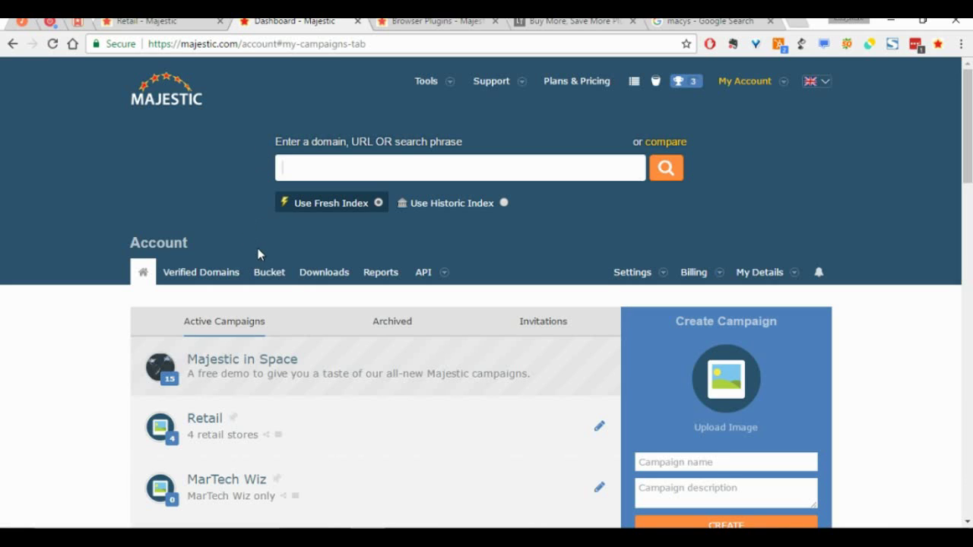
pyautogui.moveTo(437, 86)
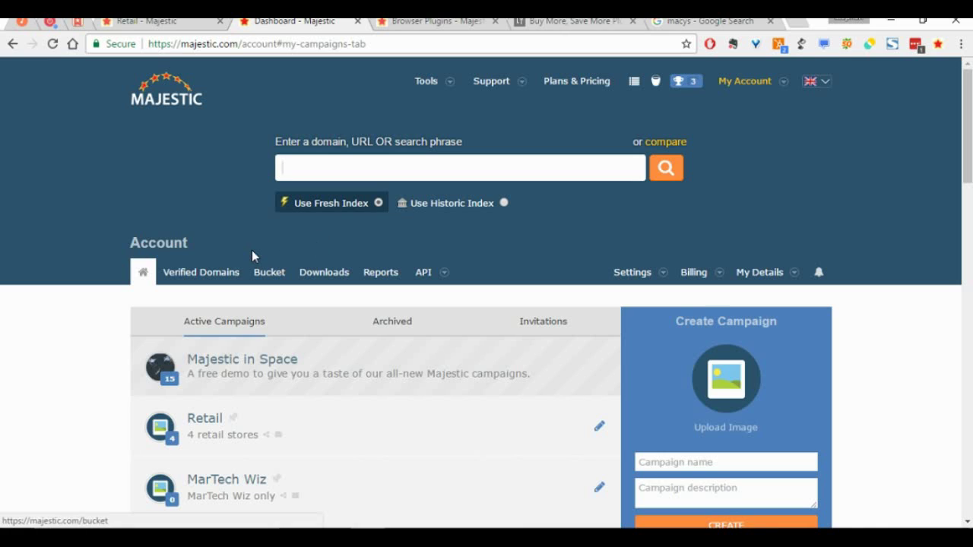
pyautogui.scroll(-2, 251, 249)
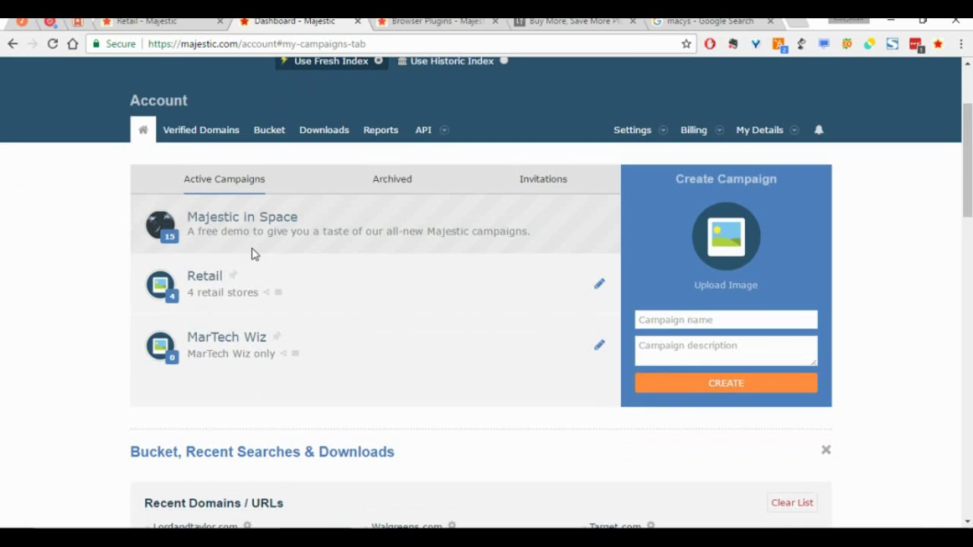
# Go through the account's Verified Domains, Bucket, Downloads and Reports pages.
pyautogui.click(211, 134)
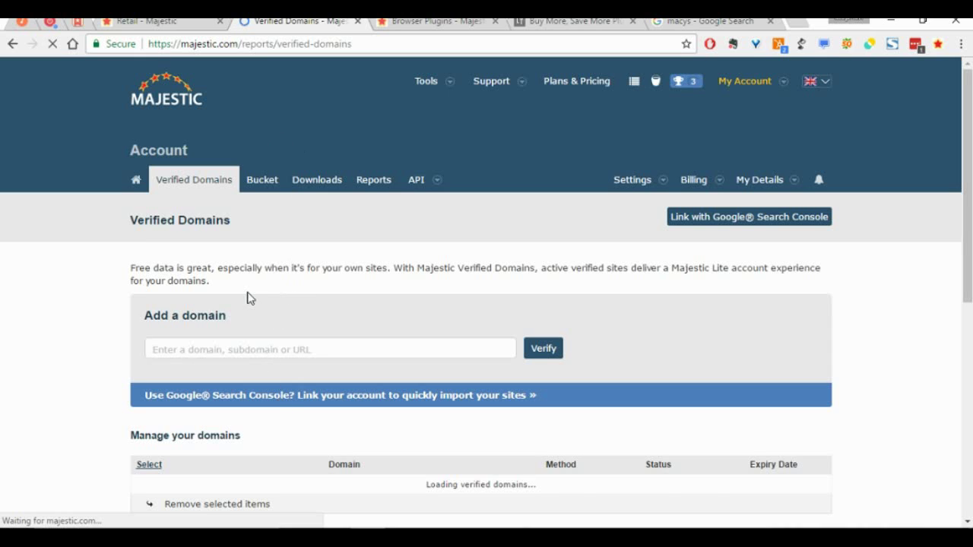
pyautogui.click(259, 188)
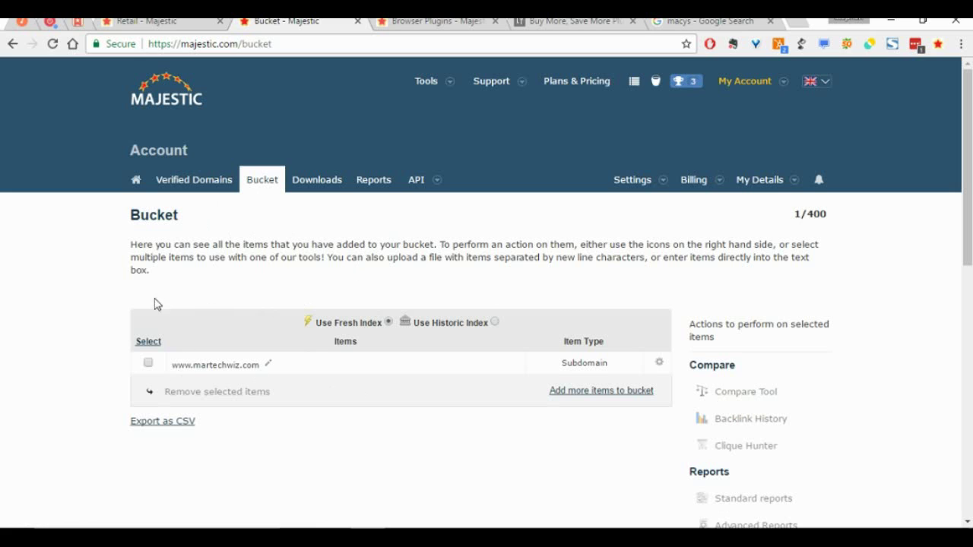
pyautogui.click(320, 187)
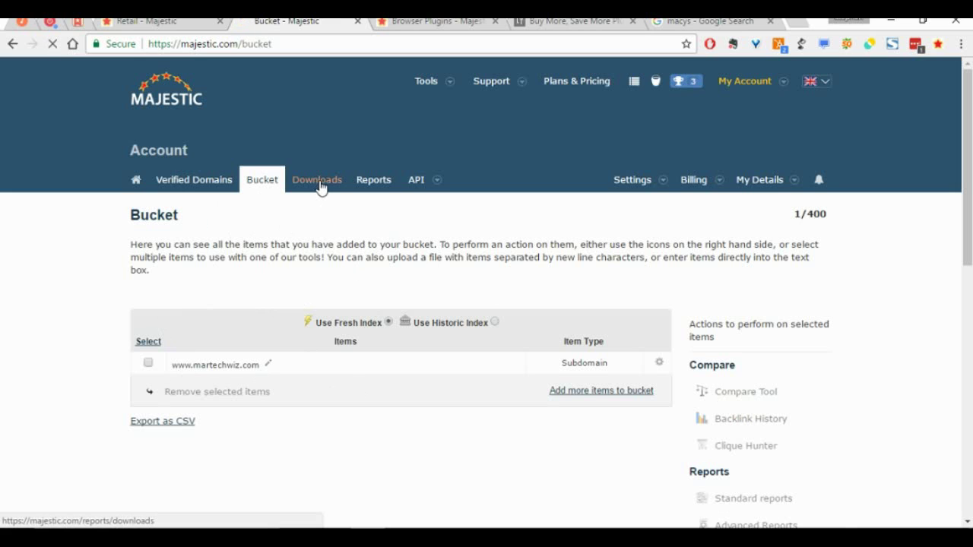
pyautogui.click(388, 188)
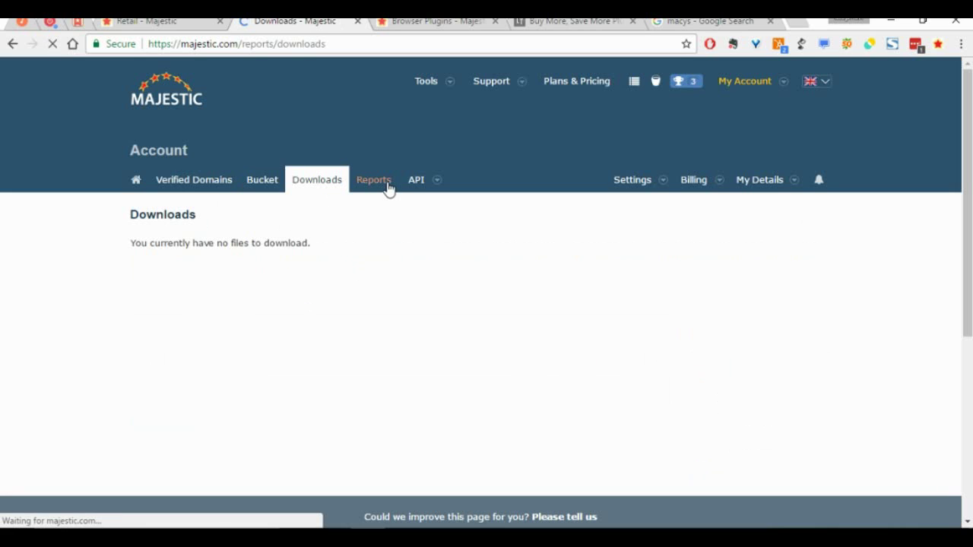
pyautogui.scroll(-2, 388, 284)
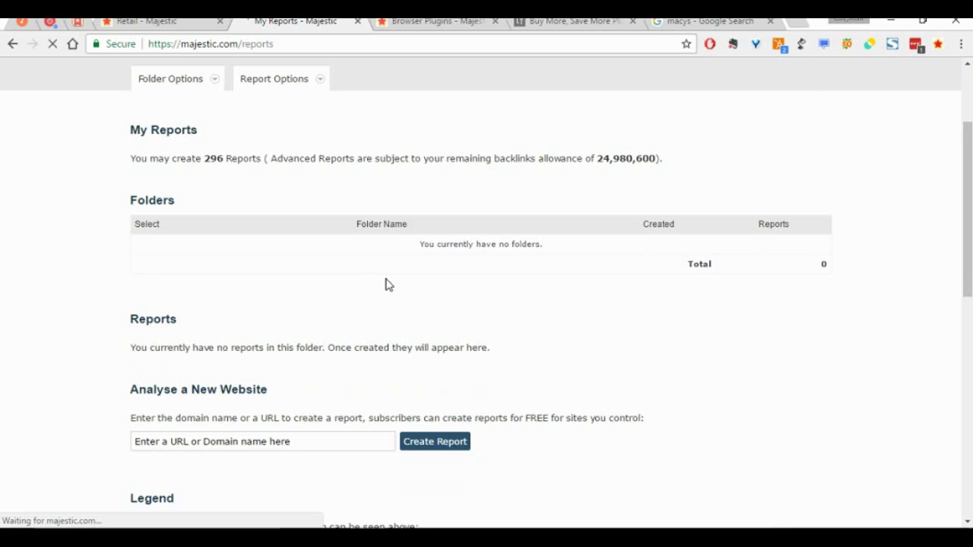
pyautogui.scroll(2, 384, 283)
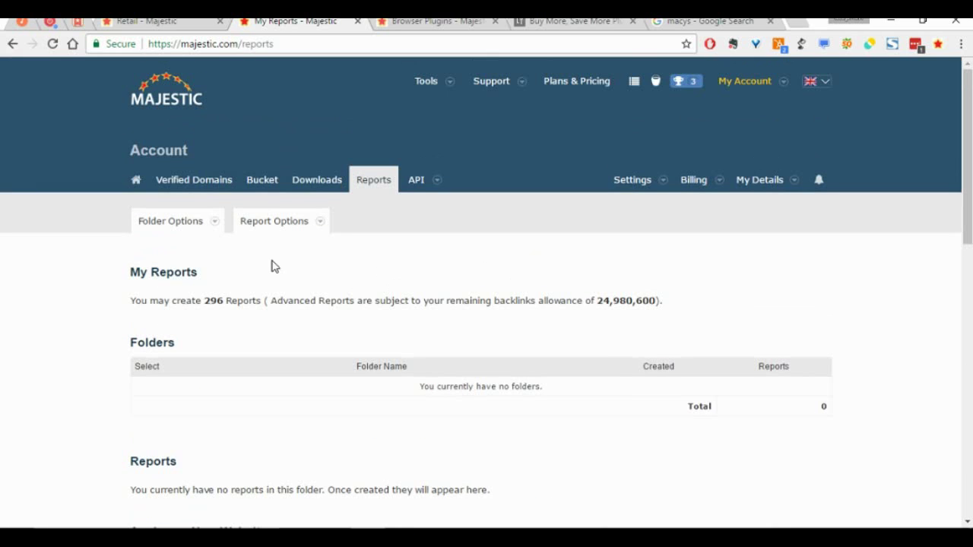
# Open the Plans & Pricing page and review the LITE, PRO and API plans down to the payment methods.
pyautogui.moveTo(423, 179)
pyautogui.click(558, 86)
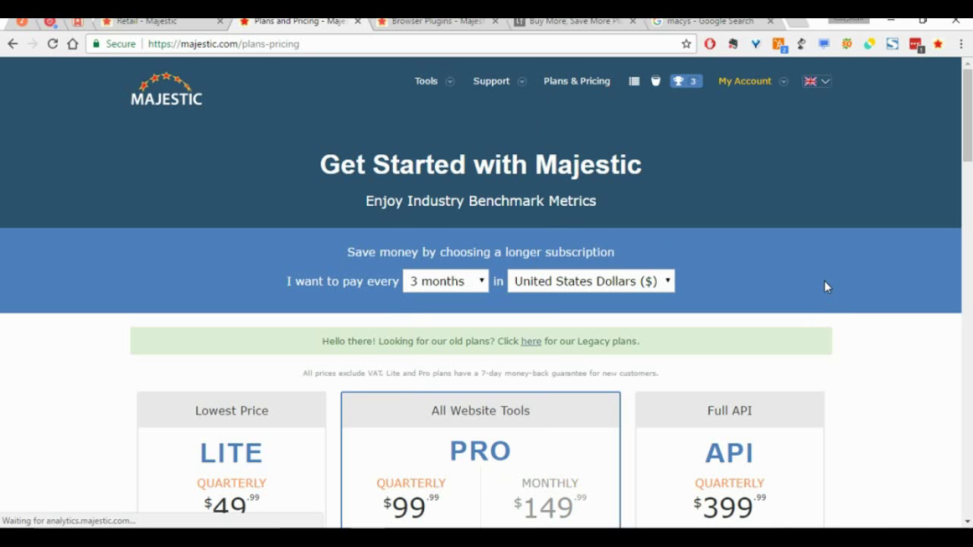
pyautogui.scroll(-4, 826, 287)
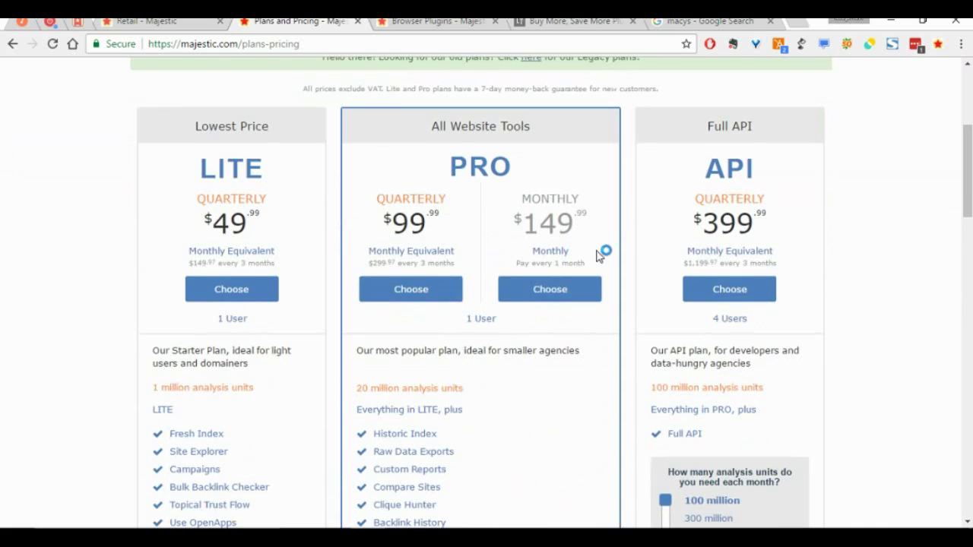
pyautogui.scroll(-1, 605, 273)
pyautogui.scroll(-5, 605, 296)
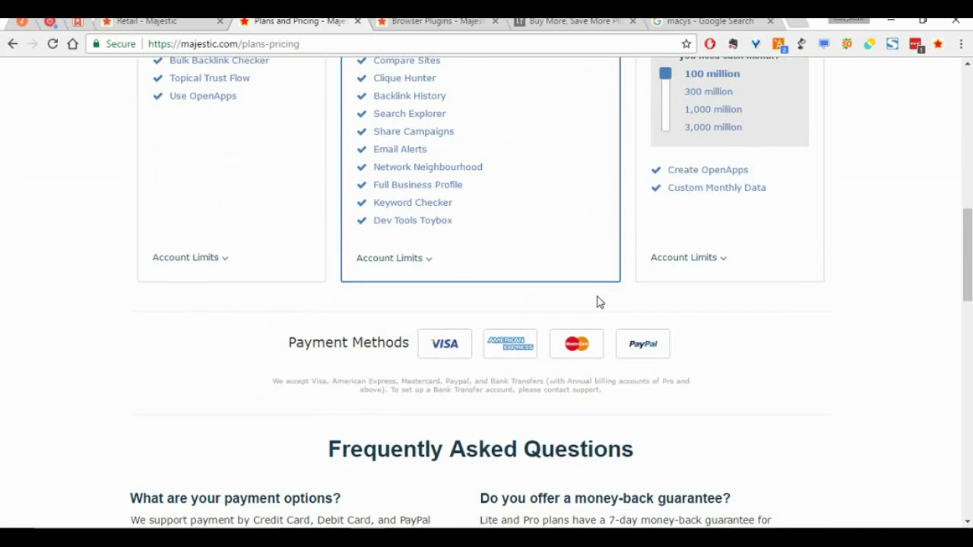
pyautogui.scroll(6, 600, 302)
pyautogui.scroll(2, 553, 351)
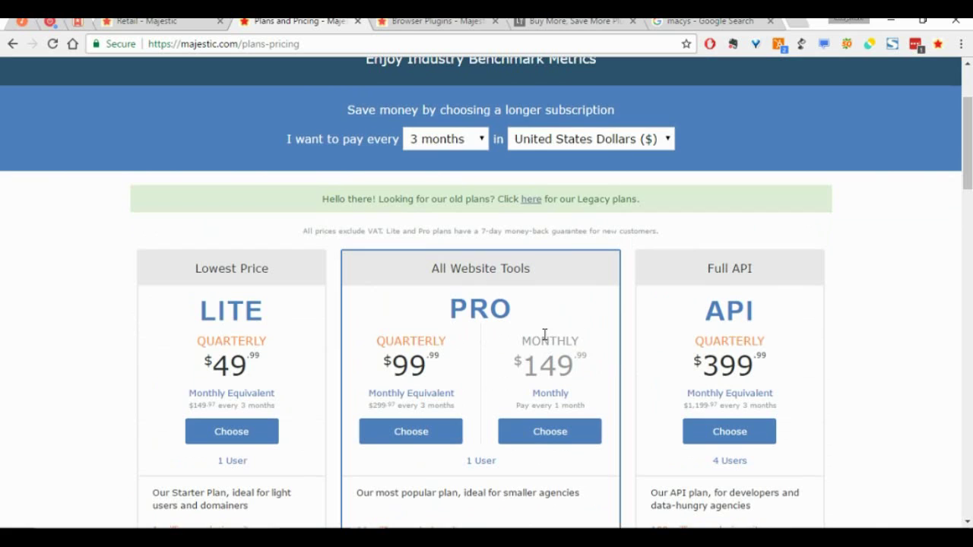
# Open the Legacy plans in a separate window, and return to the current plans' prices.
pyautogui.rightClick(532, 207)
pyautogui.click(562, 231)
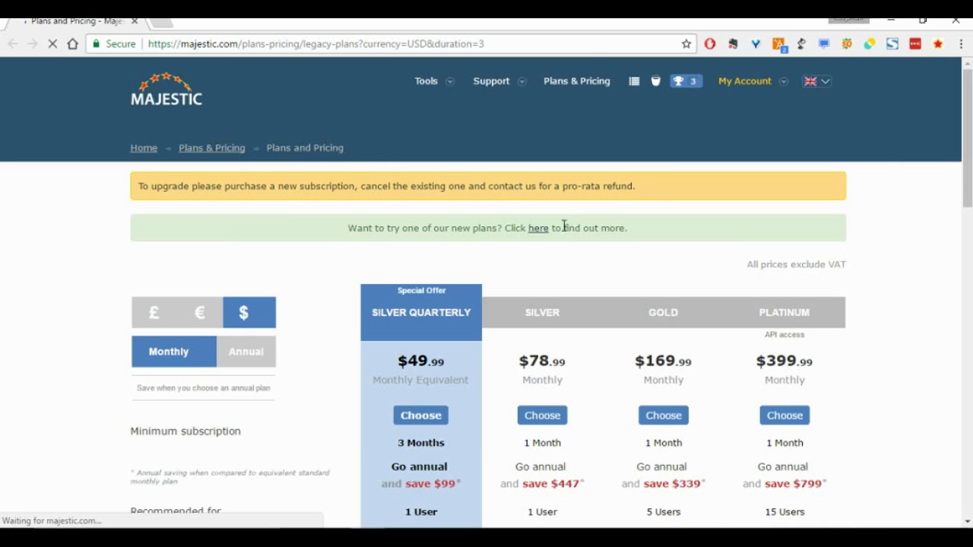
pyautogui.hotkey('alt', 'Tab')
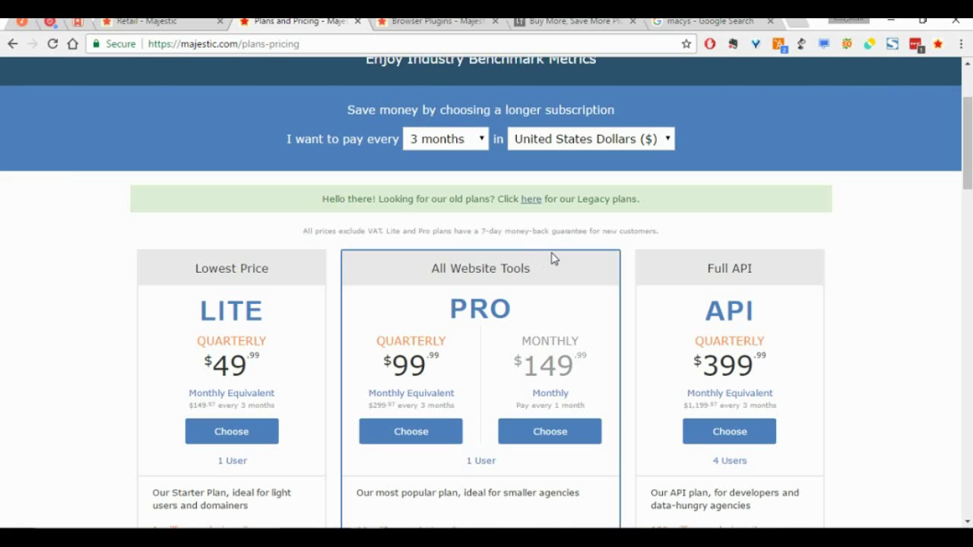
pyautogui.scroll(-2, 553, 260)
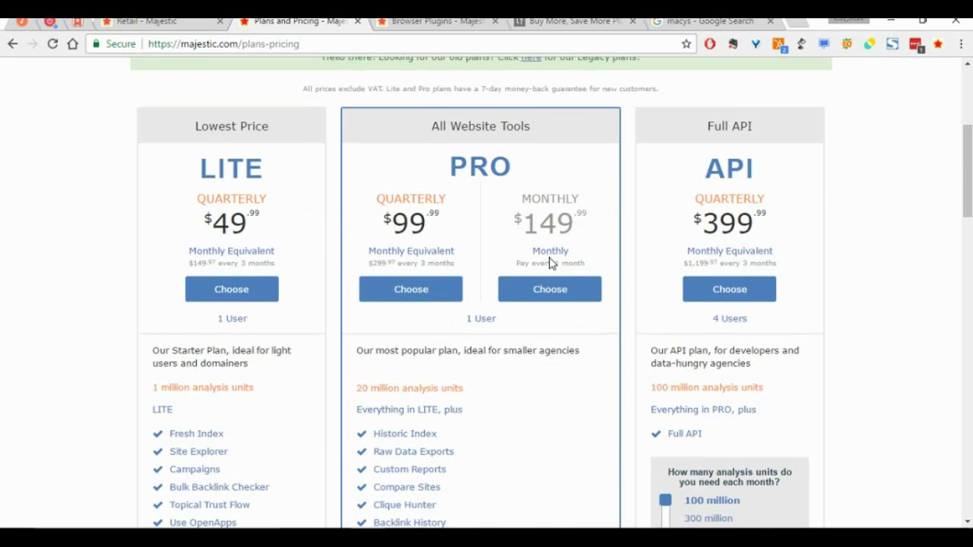
# Switch to the Legacy plans window and review the prices, subscriber benefits, resource allowances and API allowances of each plan.
pyautogui.hotkey('alt', 'Tab')
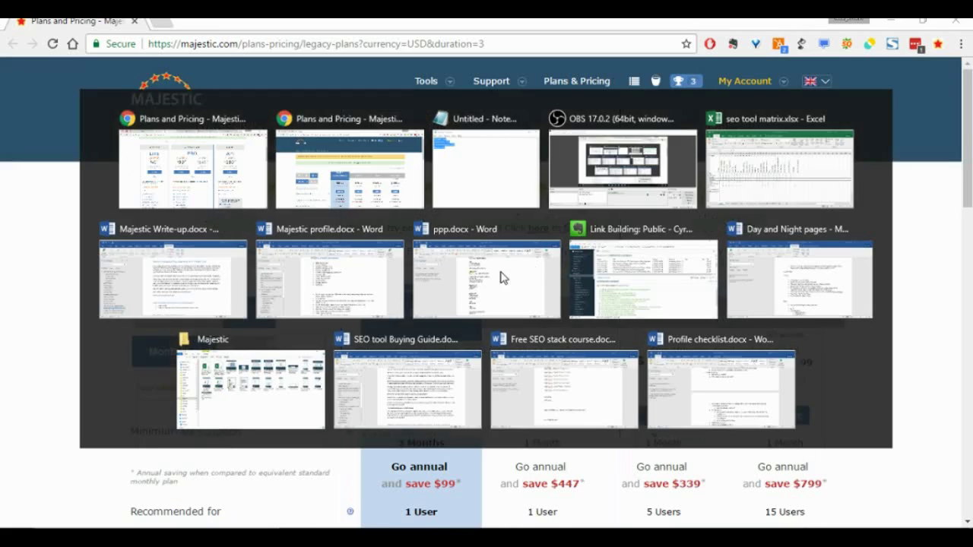
pyautogui.scroll(-2, 450, 296)
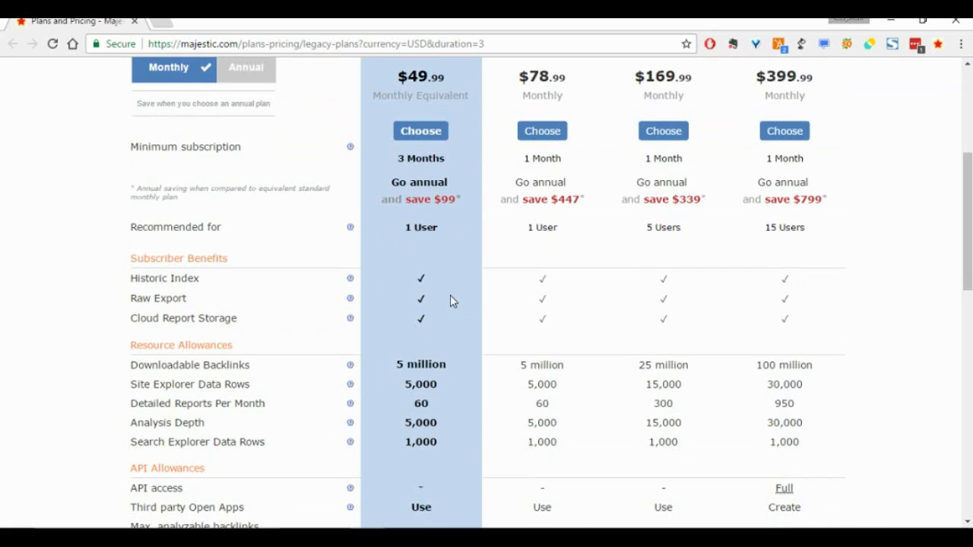
pyautogui.scroll(2, 431, 235)
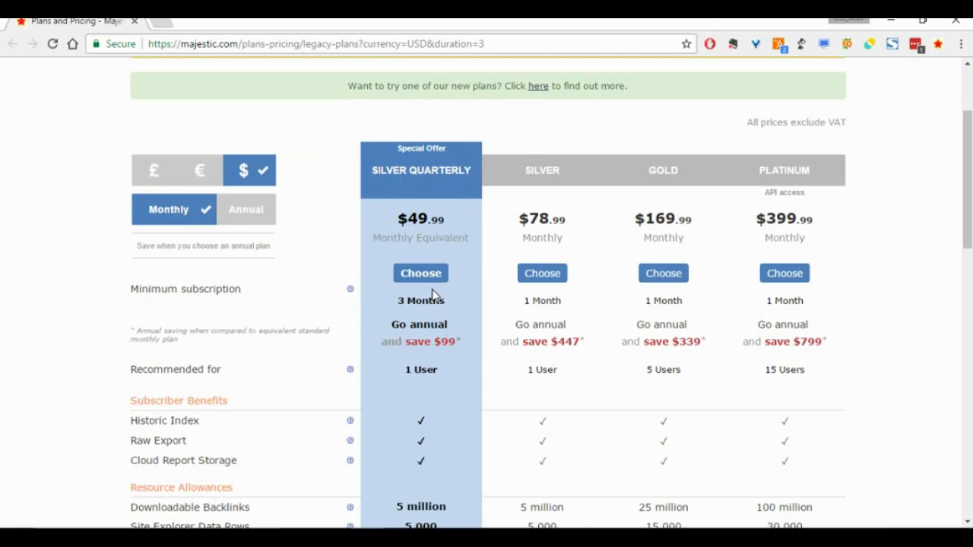
pyautogui.scroll(-2, 405, 275)
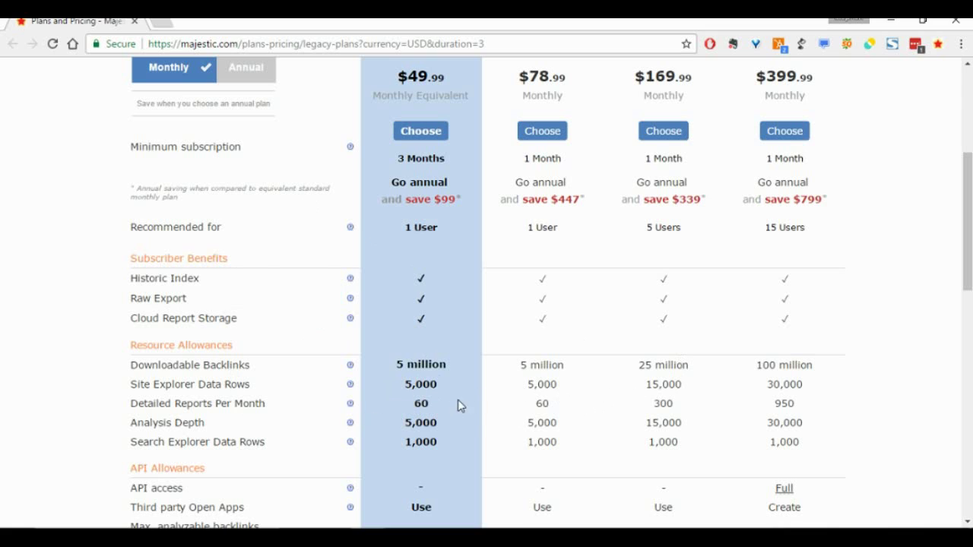
pyautogui.scroll(-3, 600, 387)
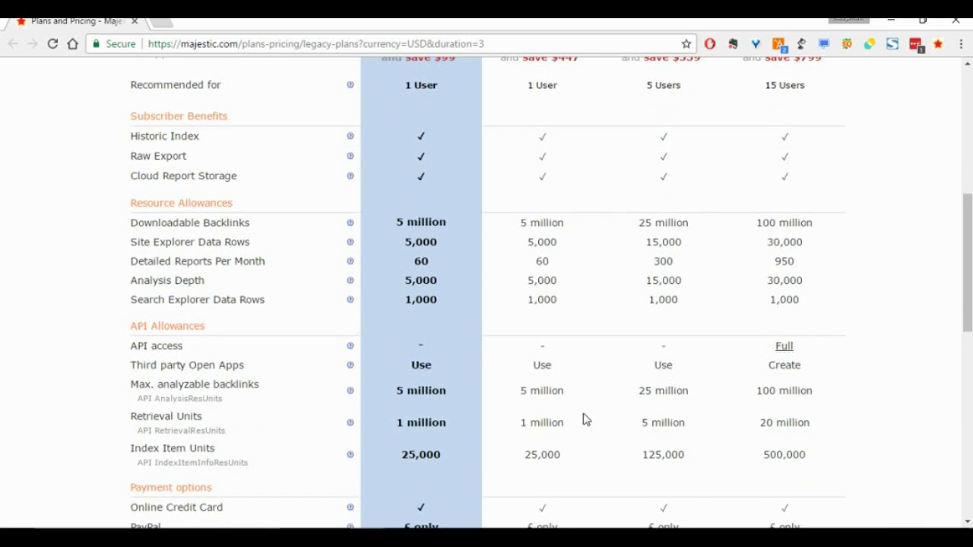
# Return to the current plans window and compare the LITE features with the PRO extras, highlighting the PRO list from Historic Index to Dev Tools Toybox.
pyautogui.hotkey('alt', 'Tab')
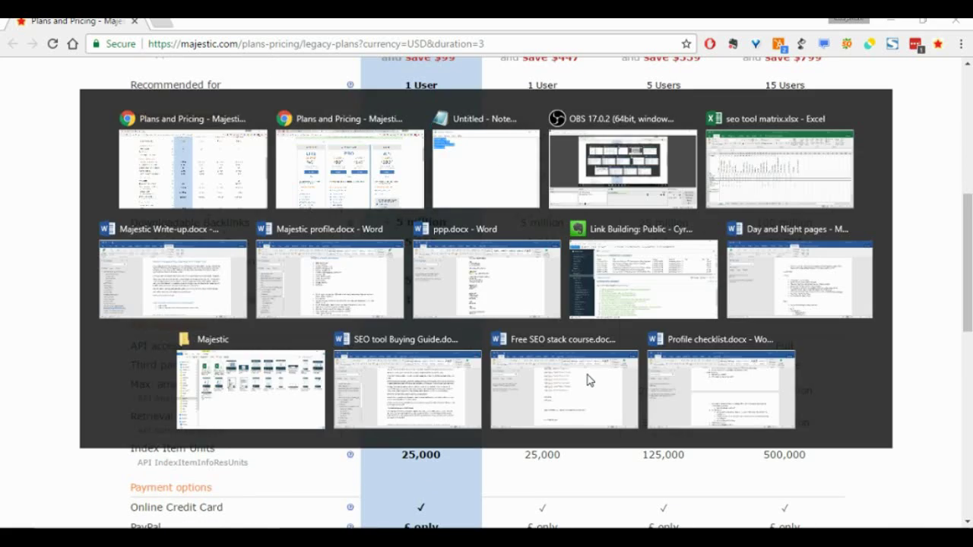
pyautogui.scroll(-2, 261, 376)
pyautogui.scroll(-1, 261, 376)
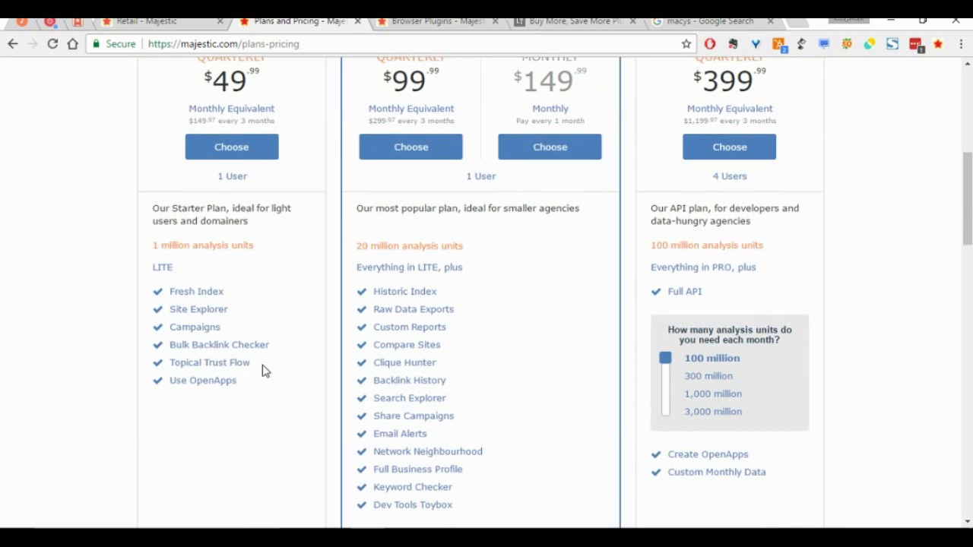
pyautogui.moveTo(374, 288); pyautogui.dragTo(457, 506)
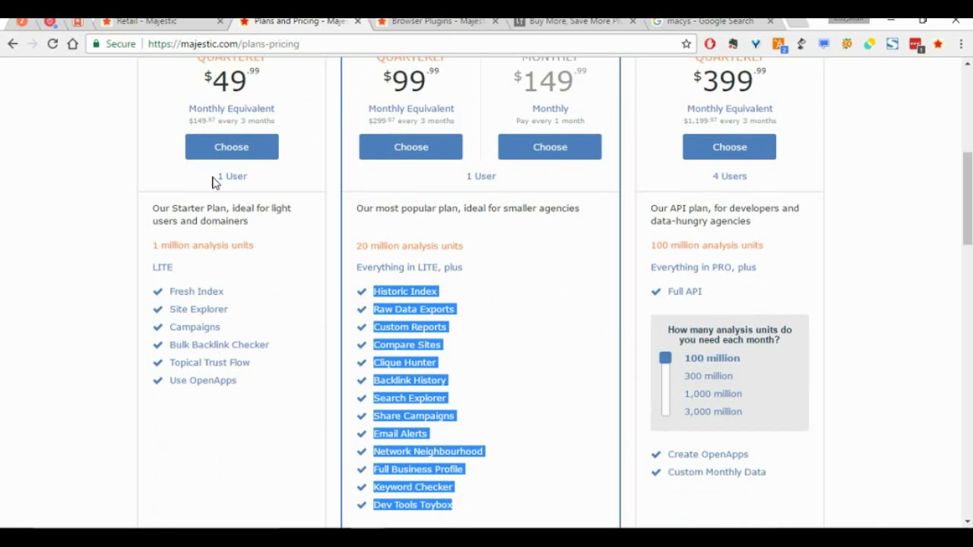
pyautogui.scroll(3, 213, 183)
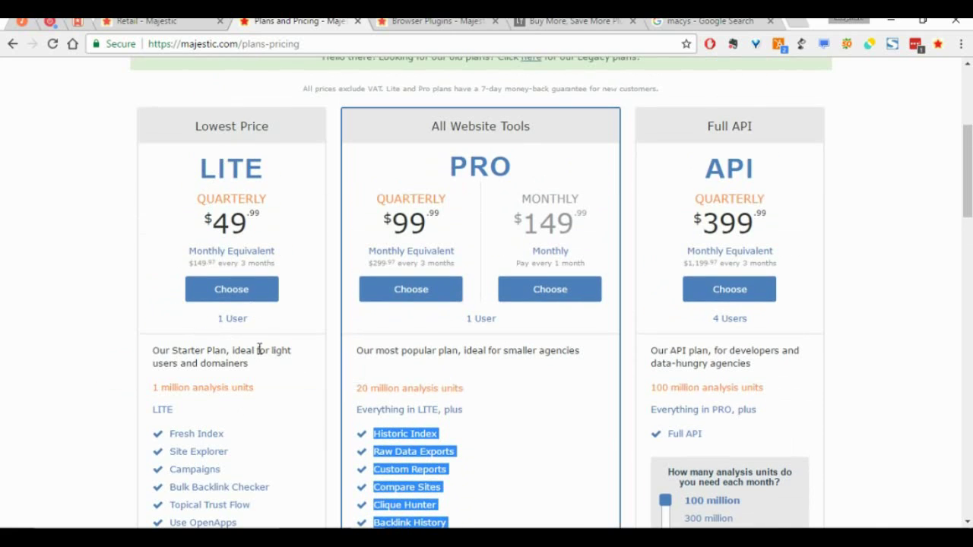
pyautogui.scroll(-6, 259, 350)
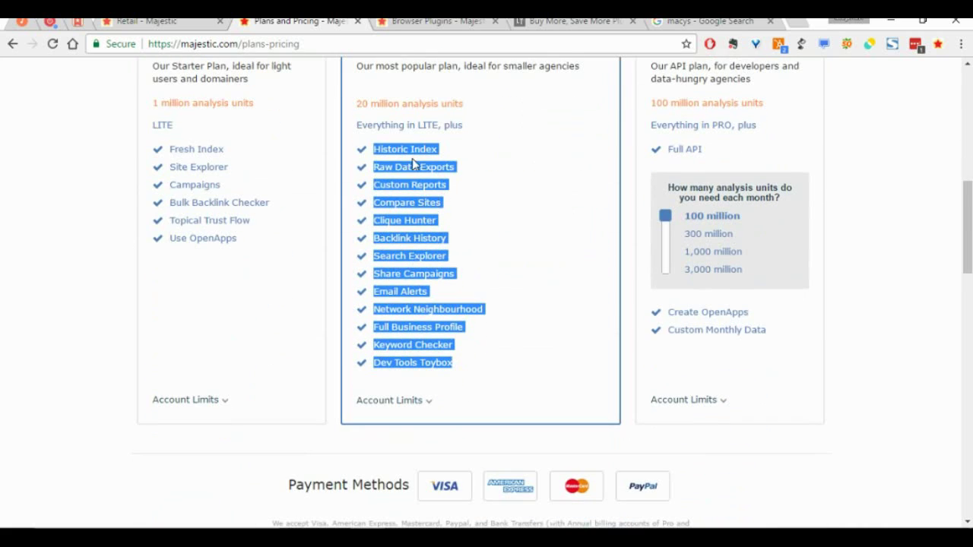
pyautogui.click(418, 151)
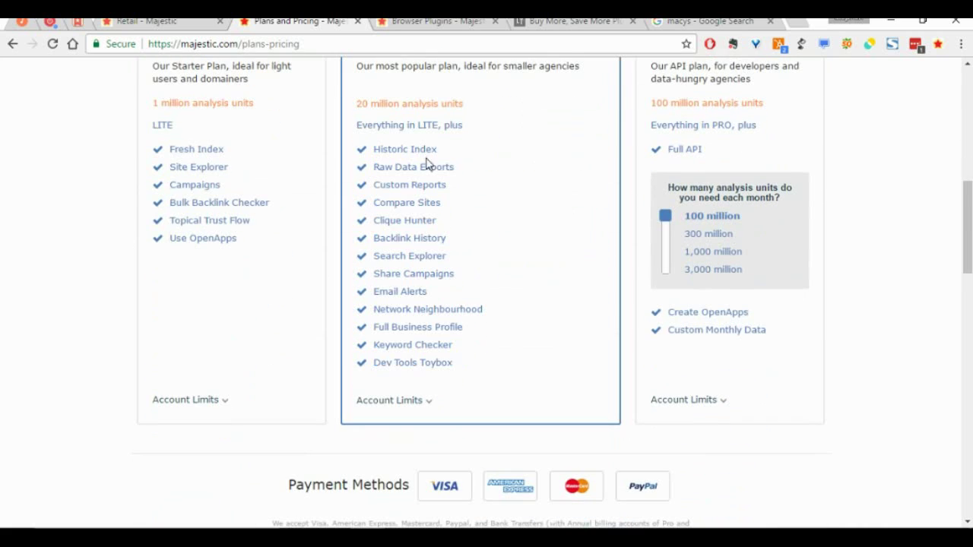
pyautogui.scroll(3, 228, 198)
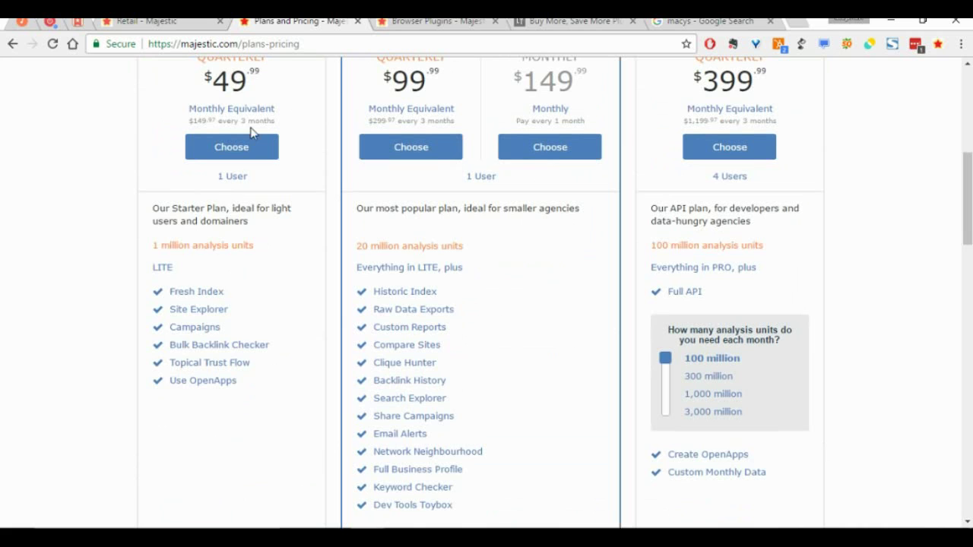
# Compare the current LITE, PRO and API prices with the features and analysis units listed for each plan.
pyautogui.scroll(1, 228, 199)
pyautogui.scroll(-1, 247, 243)
pyautogui.scroll(2, 256, 256)
pyautogui.scroll(-2, 257, 255)
pyautogui.scroll(2, 283, 209)
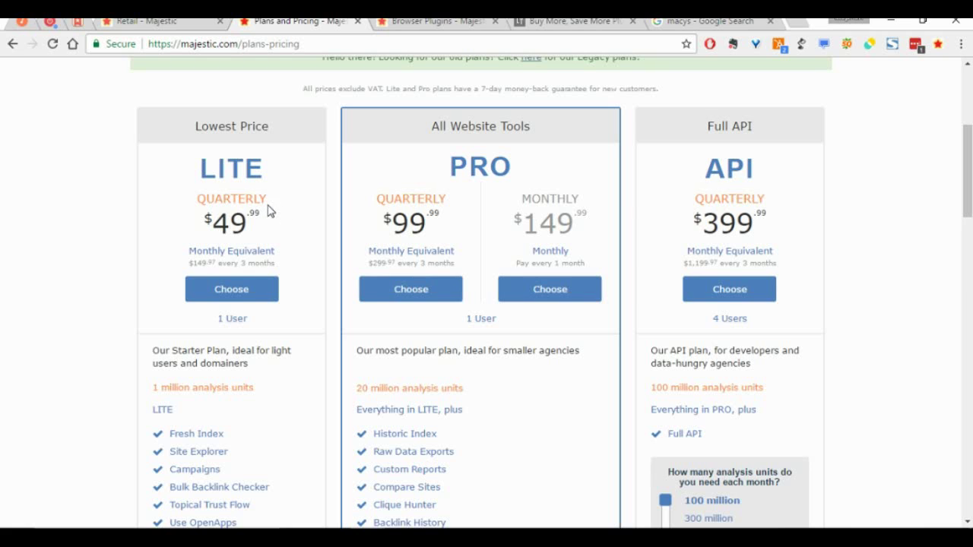
pyautogui.scroll(-1, 275, 196)
pyautogui.scroll(-2, 275, 197)
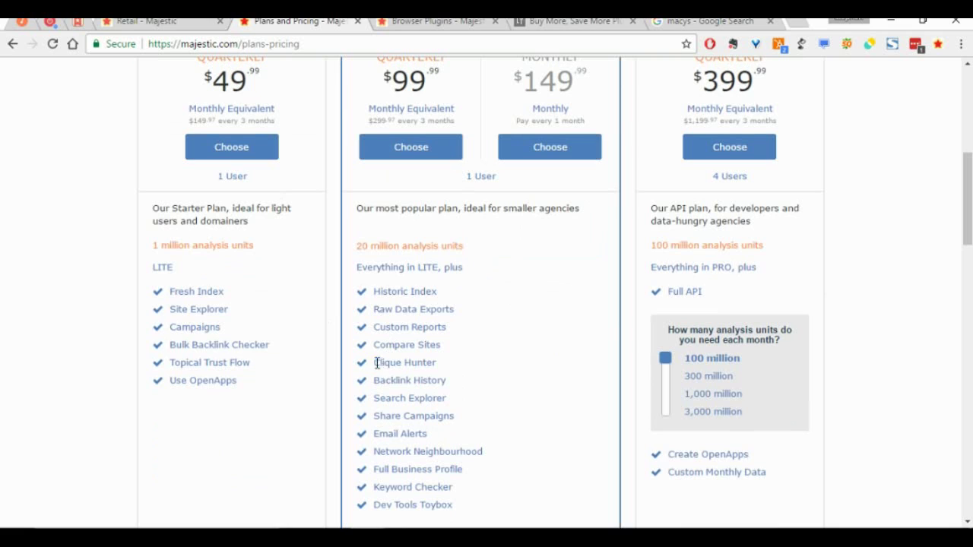
# Highlight Clique Hunter, Backlink History and Network Neighbourhood in turn while reviewing the PRO plan's feature list.
pyautogui.moveTo(374, 362); pyautogui.dragTo(435, 364)
pyautogui.moveTo(378, 380); pyautogui.dragTo(452, 378)
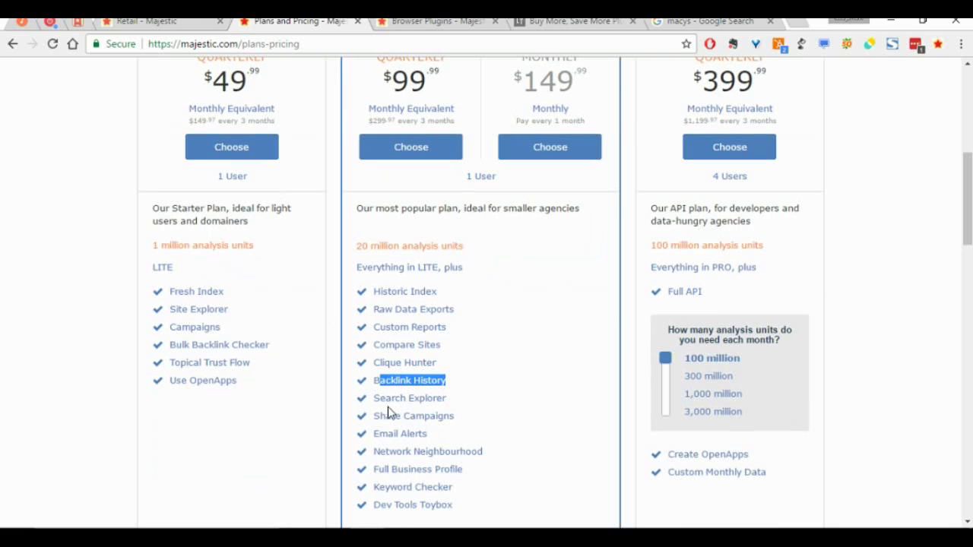
pyautogui.click(368, 439)
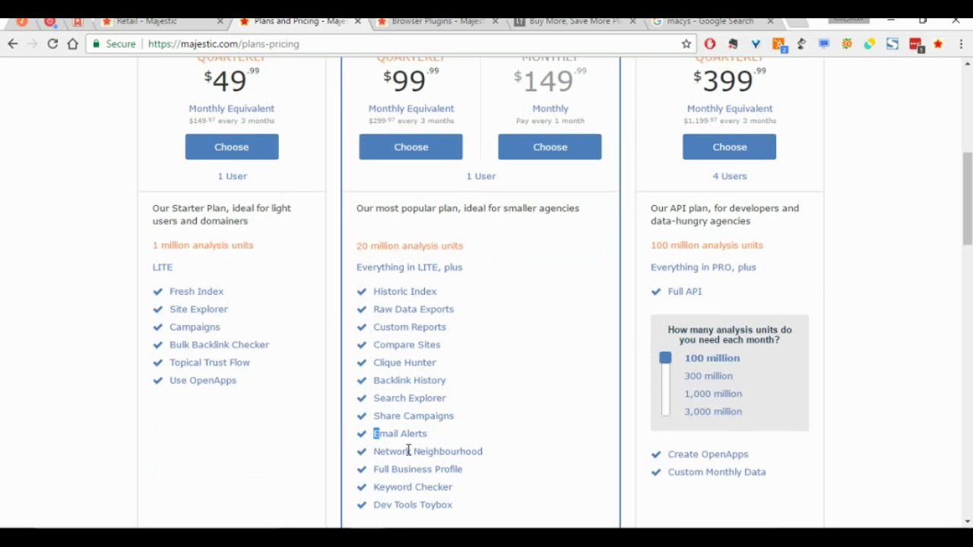
pyautogui.moveTo(385, 452); pyautogui.dragTo(460, 451)
pyautogui.scroll(-2, 457, 452)
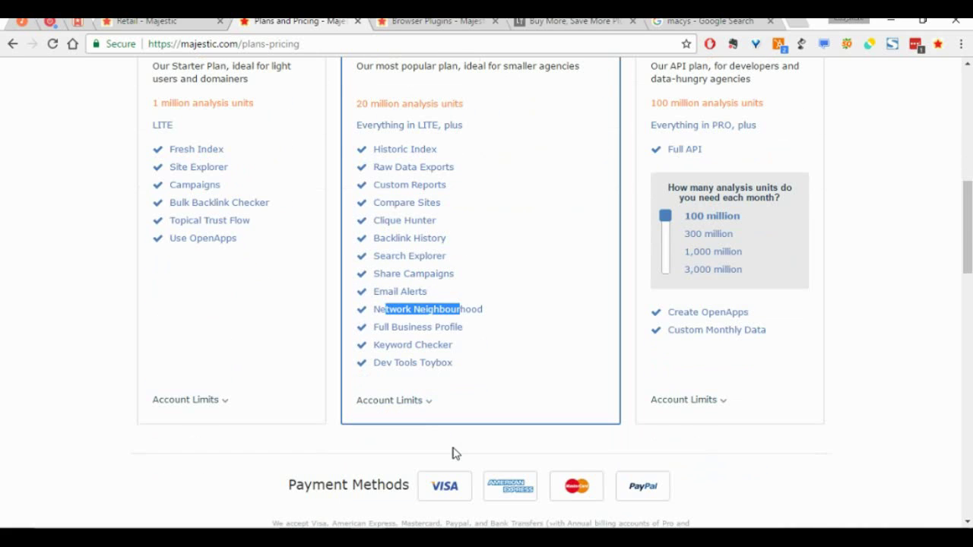
pyautogui.scroll(2, 404, 262)
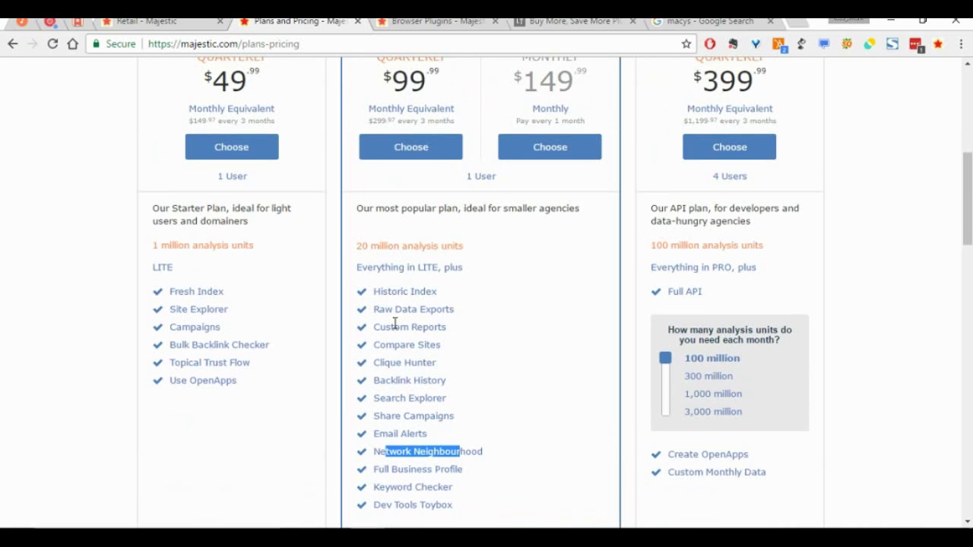
# Recheck the LITE and PRO prices against their feature lists, down to the Account Limits.
pyautogui.scroll(2, 285, 270)
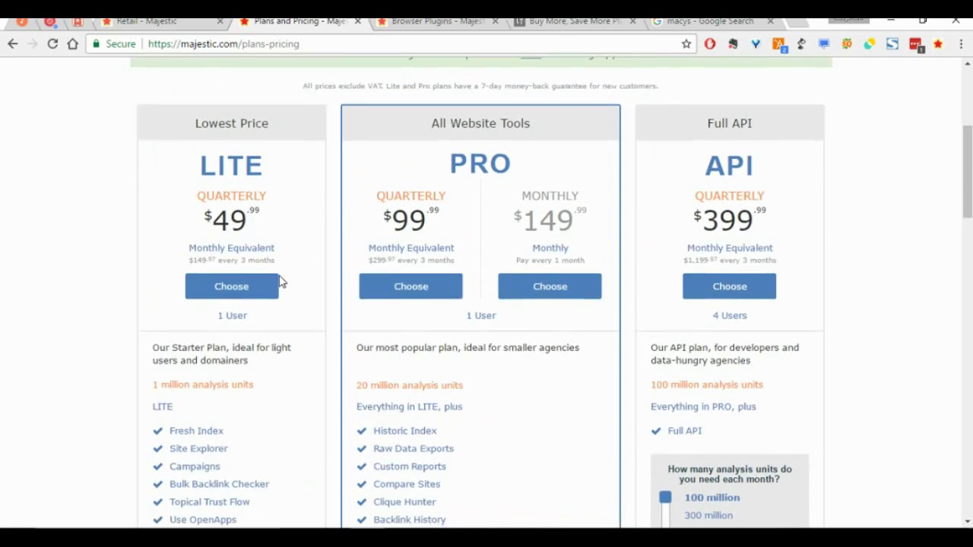
pyautogui.scroll(-4, 277, 283)
pyautogui.scroll(2, 276, 285)
pyautogui.scroll(2, 271, 276)
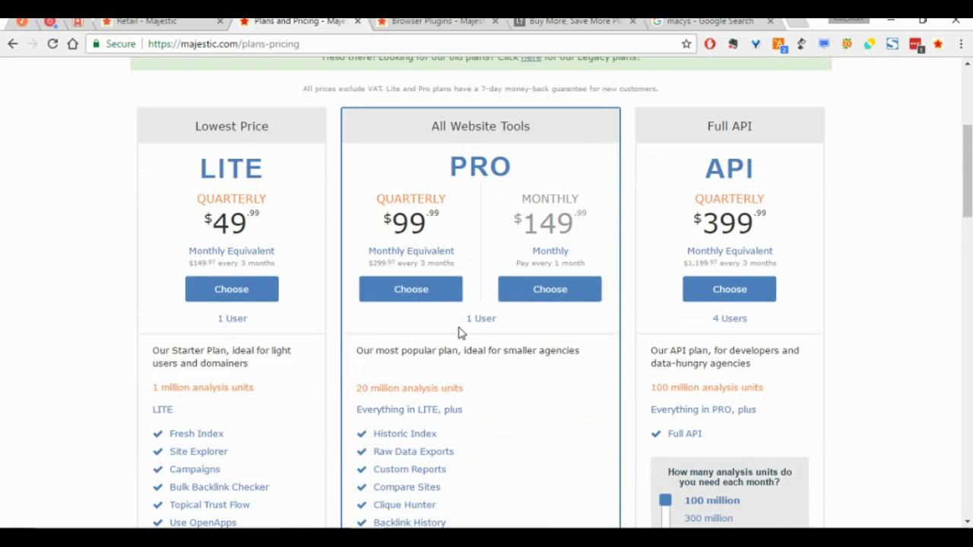
pyautogui.scroll(-4, 460, 302)
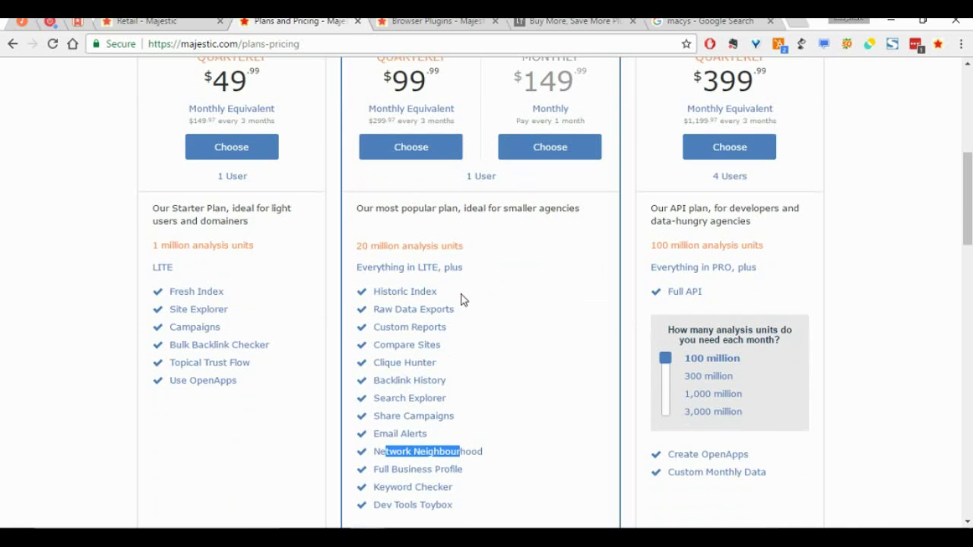
pyautogui.scroll(-2, 459, 301)
pyautogui.scroll(2, 448, 324)
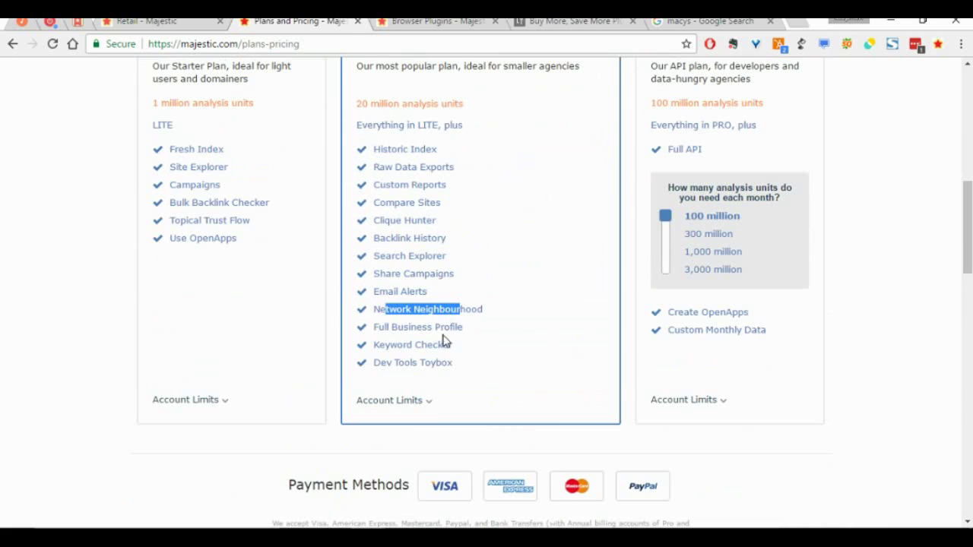
# Expand the plans' Account Limits and view the explanation of the PRO plan's user limit.
pyautogui.click(409, 409)
pyautogui.scroll(-2, 409, 410)
pyautogui.scroll(8, 415, 411)
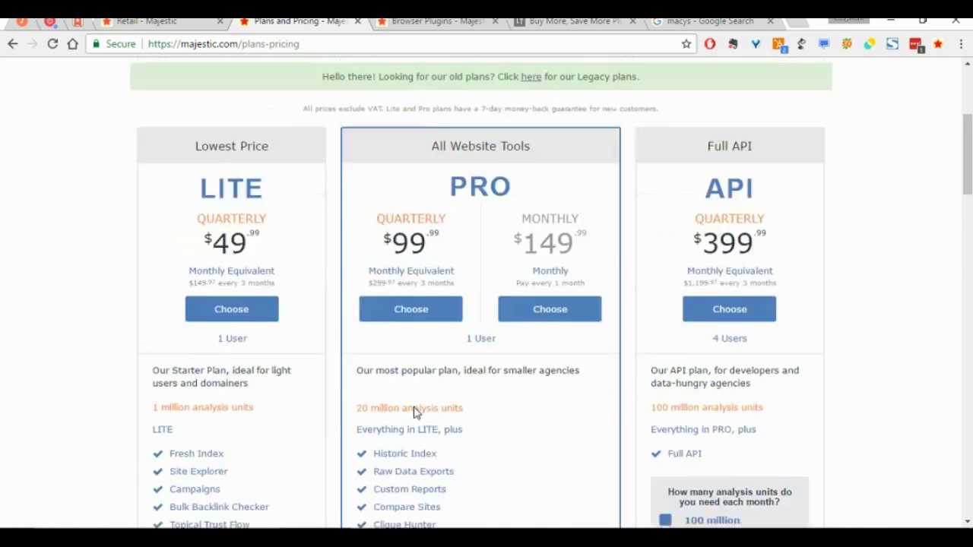
pyautogui.scroll(-4, 482, 391)
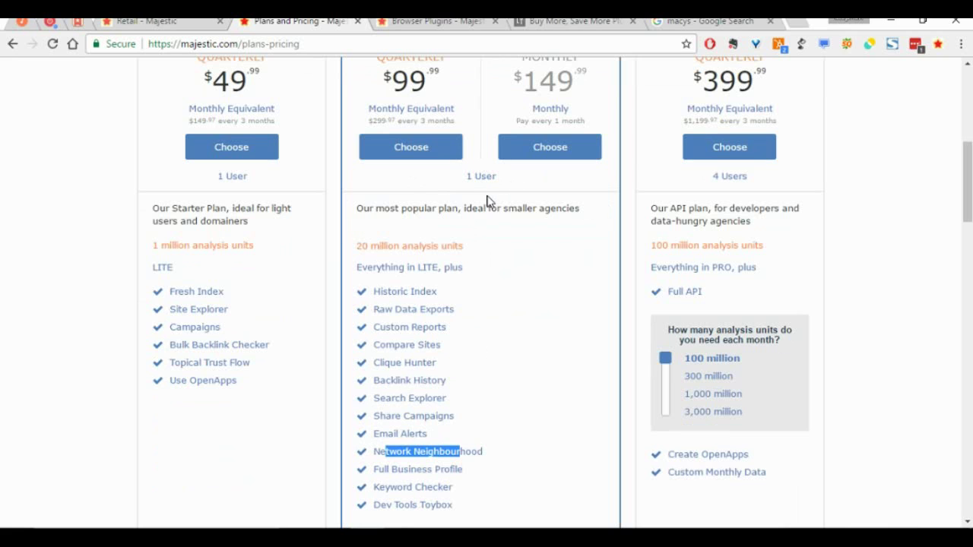
pyautogui.moveTo(489, 177)
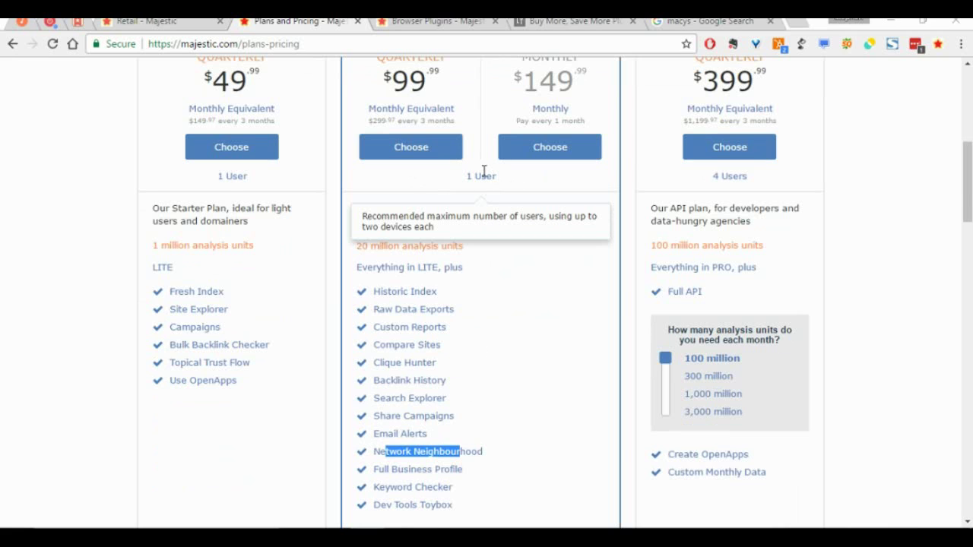
# Switch to the Legacy plans window to check the recommended users and prices, and return to the current plans window.
pyautogui.hotkey('alt', 'Tab')
pyautogui.scroll(4, 532, 262)
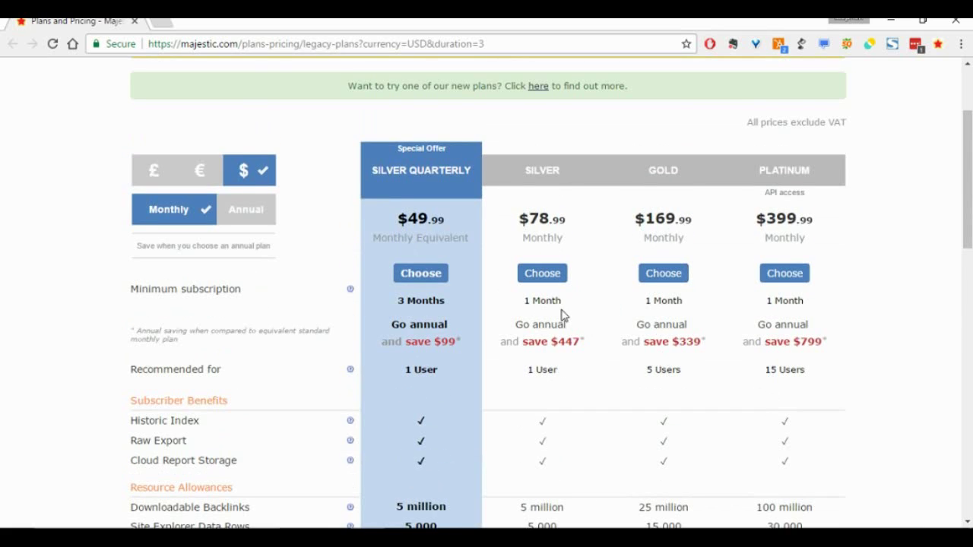
pyautogui.scroll(-2, 583, 318)
pyautogui.scroll(-2, 584, 317)
pyautogui.hotkey('alt', 'Tab')
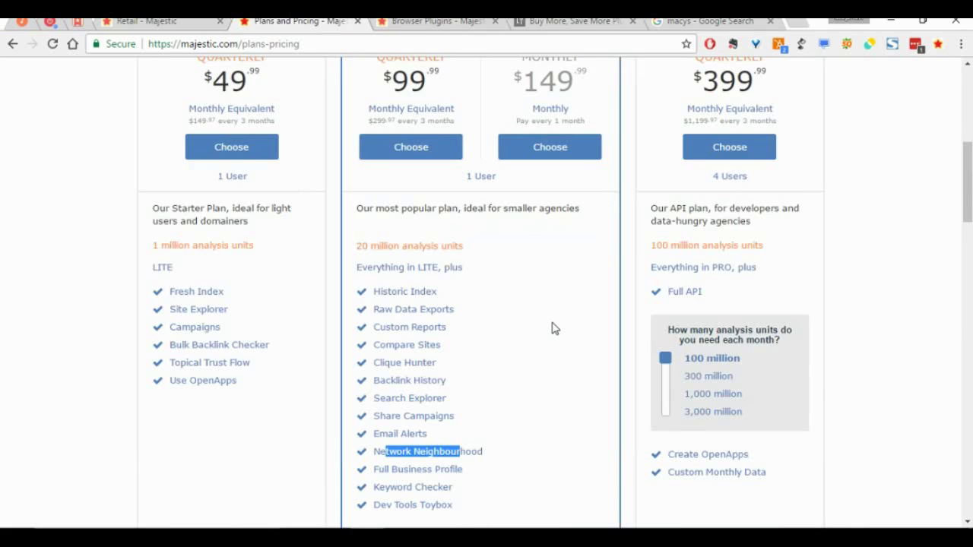
# Review the payment period, currency, Legacy plans notice and plan prices on the current pricing page.
pyautogui.scroll(1, 553, 327)
pyautogui.scroll(2, 553, 327)
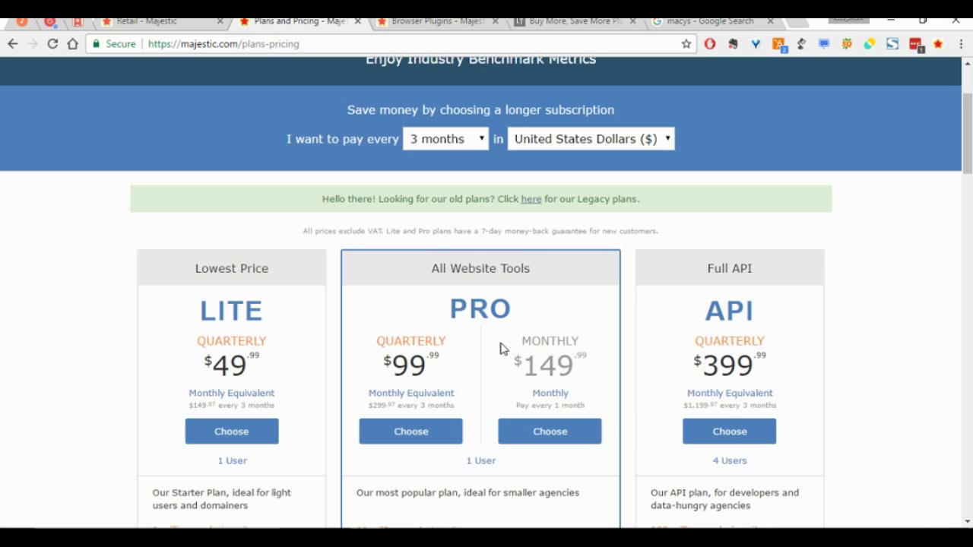
pyautogui.scroll(2, 500, 348)
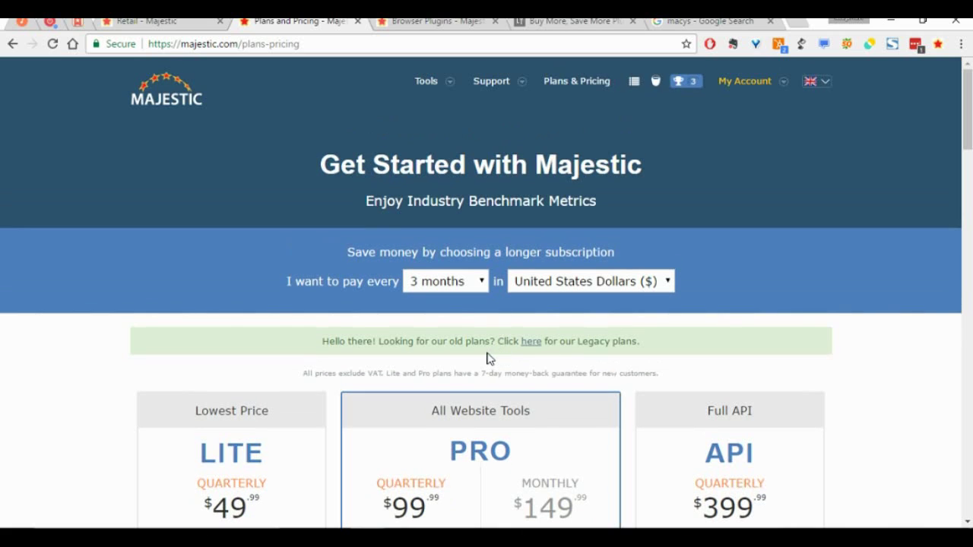
pyautogui.scroll(-4, 489, 357)
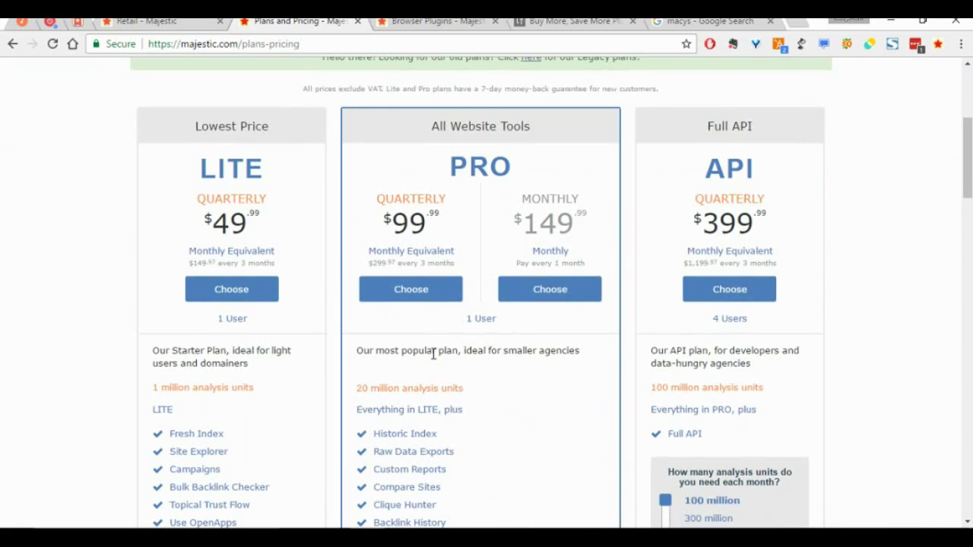
pyautogui.scroll(2, 500, 380)
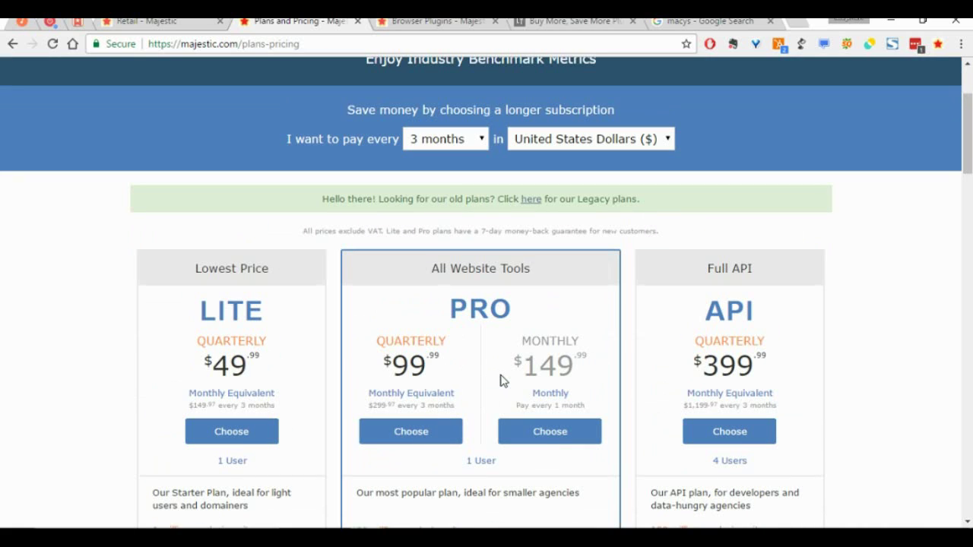
pyautogui.scroll(2, 506, 291)
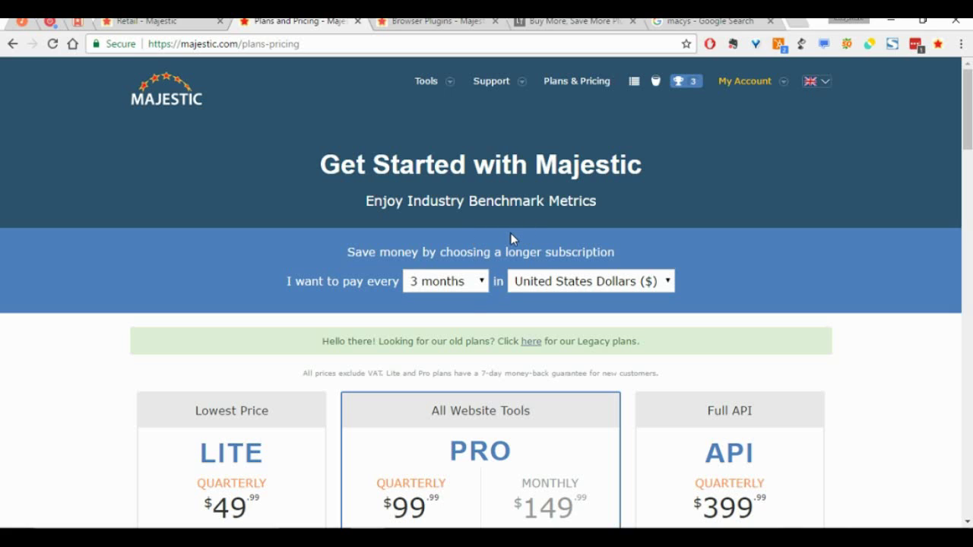
# Review each current plan's resource allowances and OpenApps limits, the site's Support options, and the plans' prices and features.
pyautogui.click(450, 84)
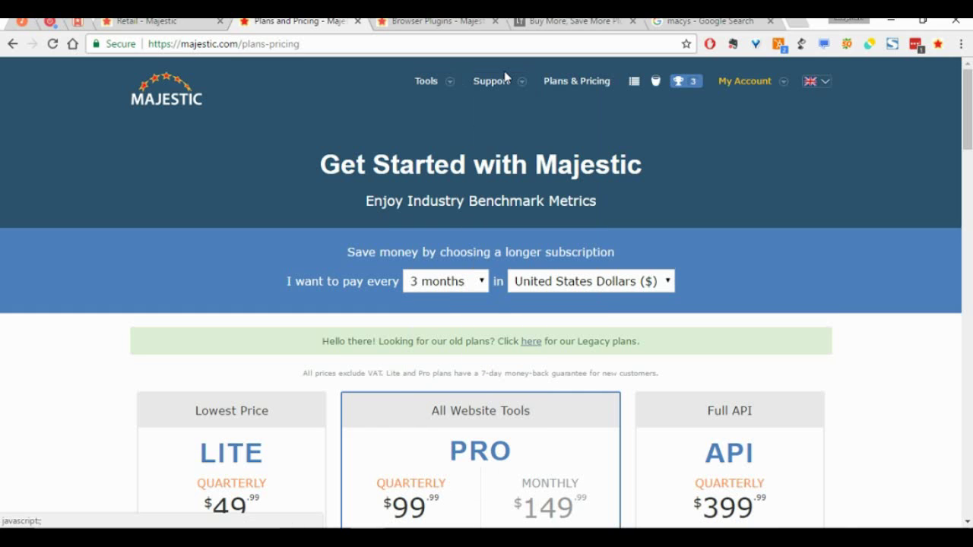
pyautogui.moveTo(525, 87)
pyautogui.scroll(-10, 761, 311)
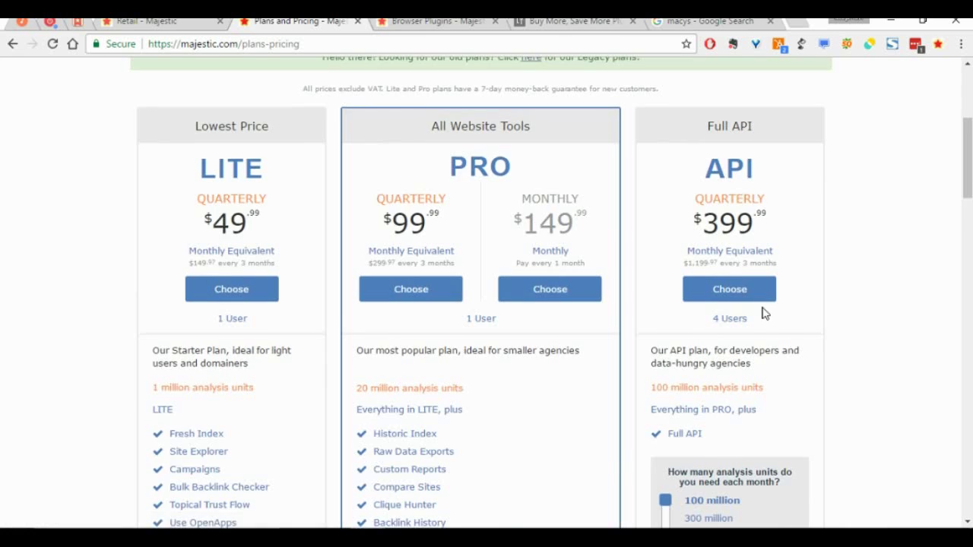
pyautogui.scroll(-2, 764, 314)
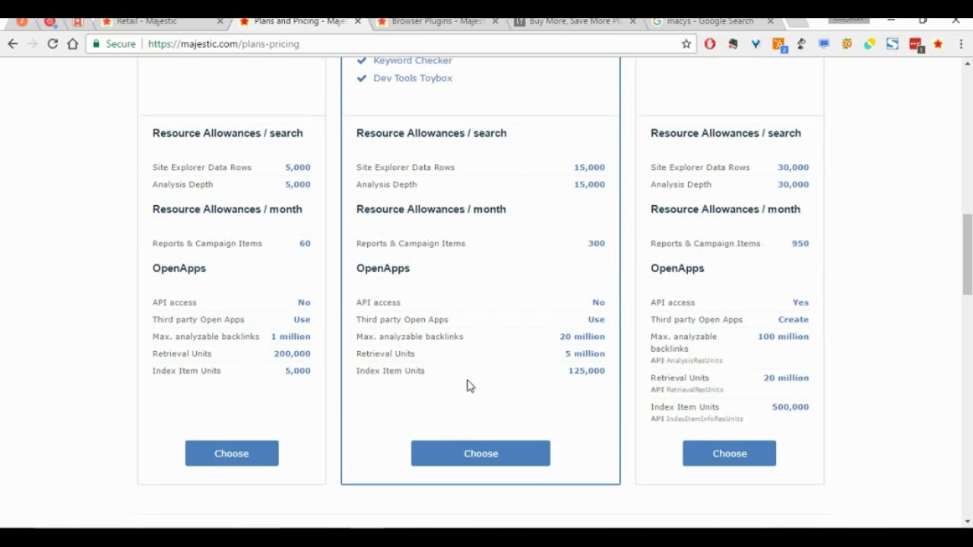
pyautogui.scroll(12, 828, 424)
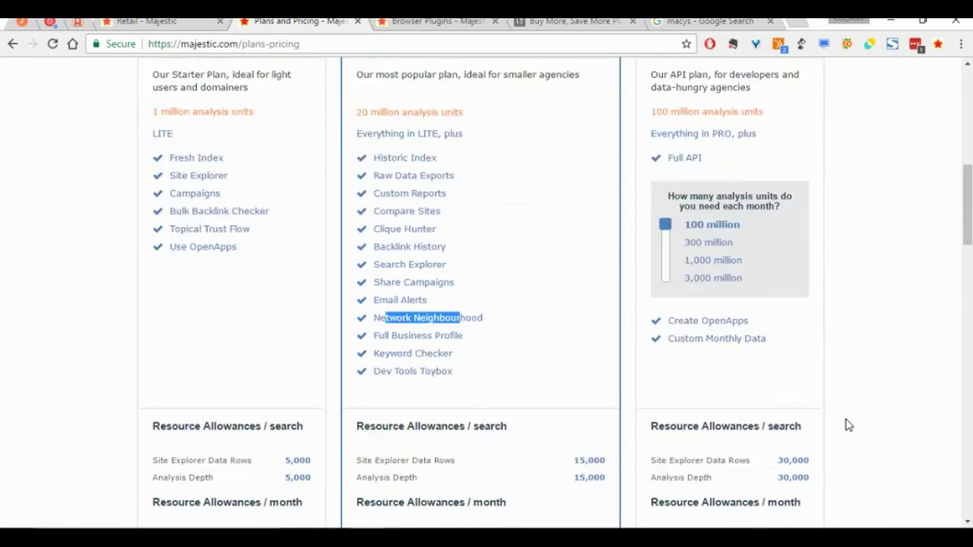
pyautogui.moveTo(495, 80)
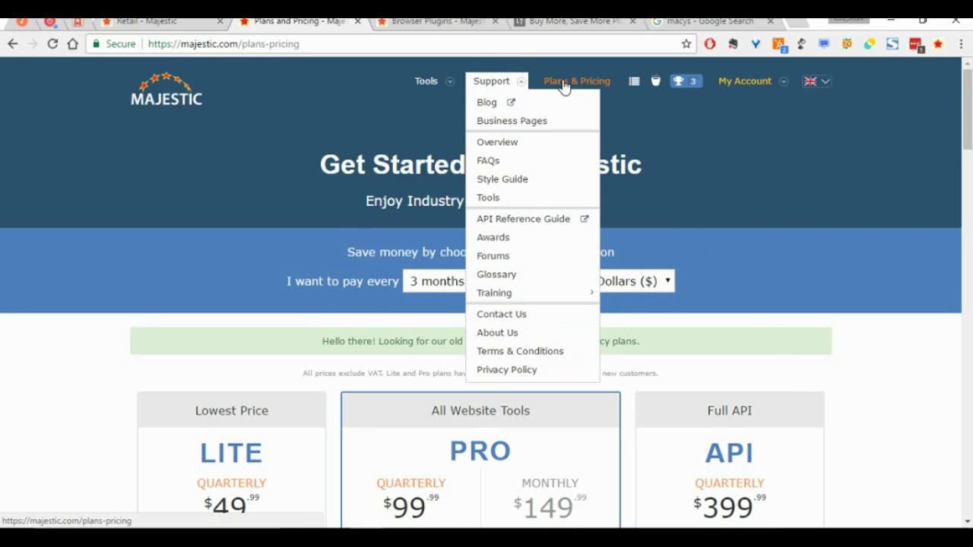
pyautogui.scroll(-2, 795, 239)
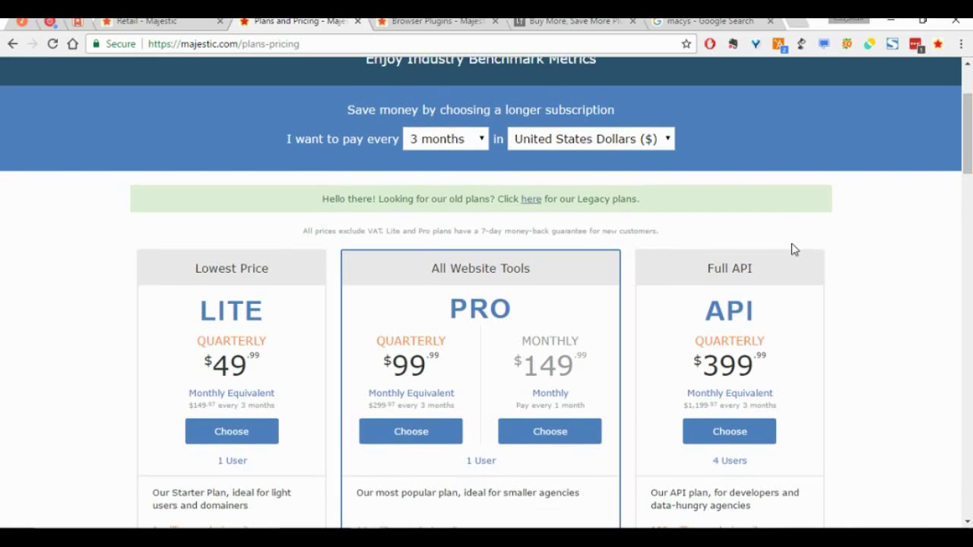
pyautogui.scroll(-2, 756, 268)
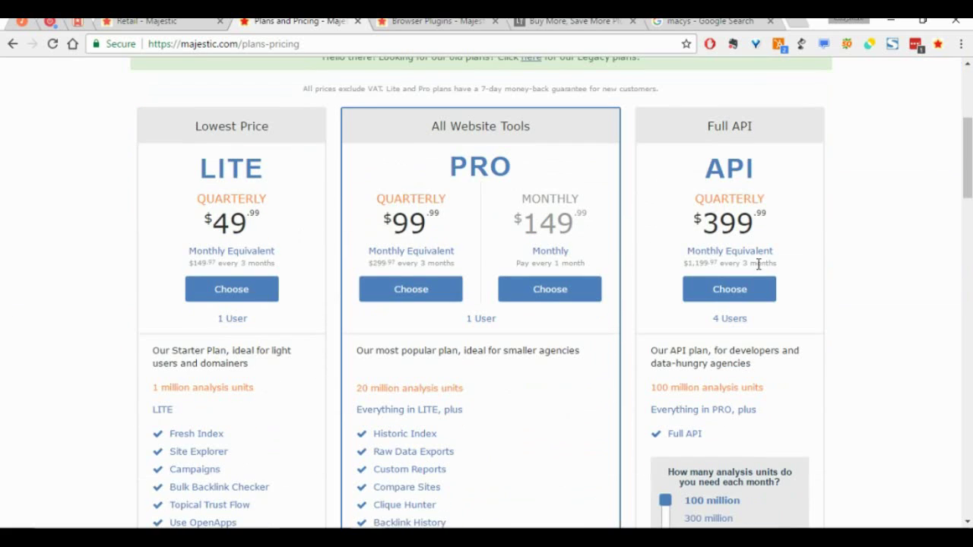
pyautogui.scroll(-2, 538, 393)
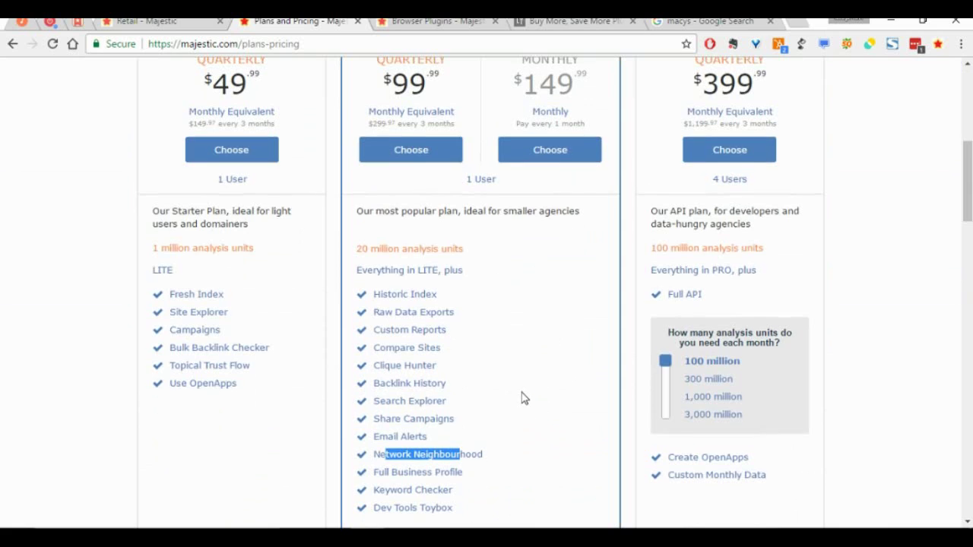
# Go to the account dashboard and review the active campaigns and the recent domains.
pyautogui.scroll(6, 522, 397)
pyautogui.click(426, 81)
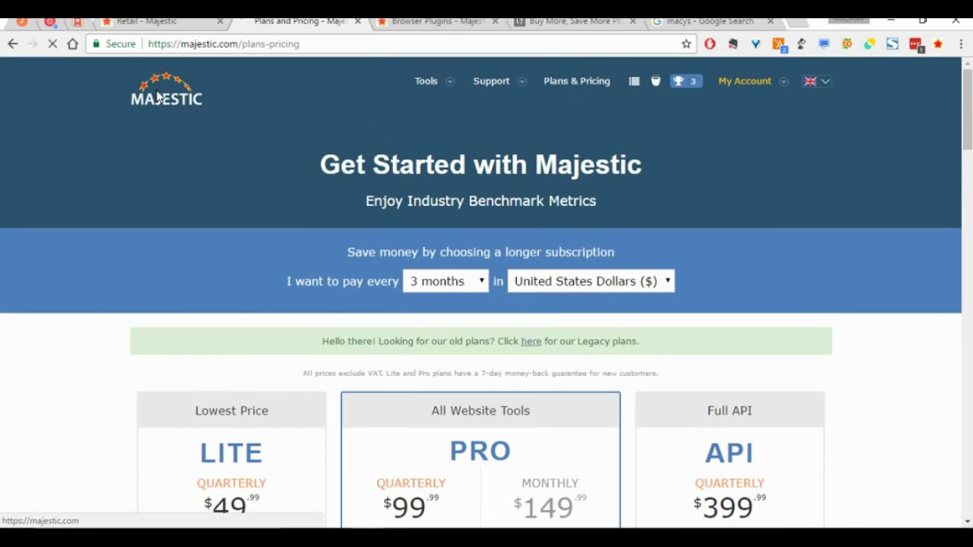
pyautogui.click(156, 92)
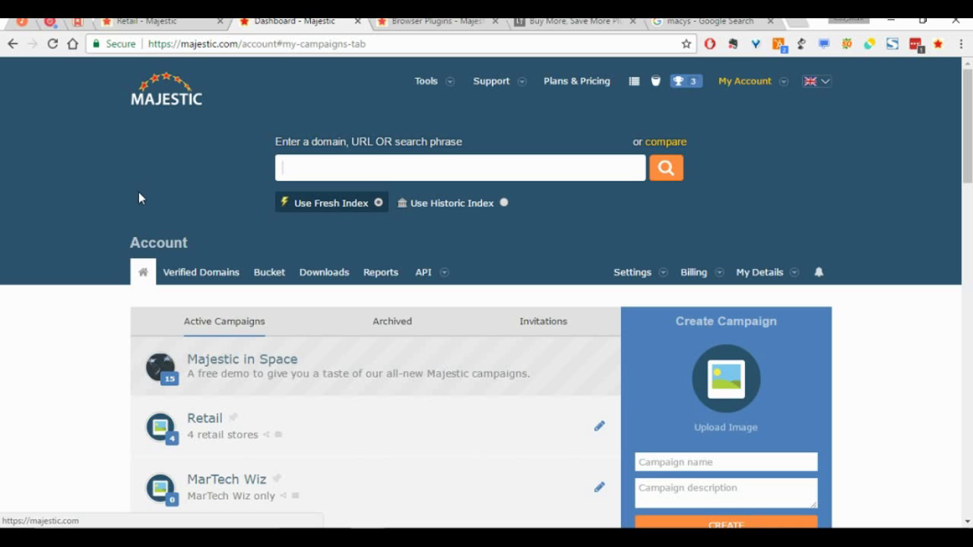
pyautogui.scroll(-3, 128, 202)
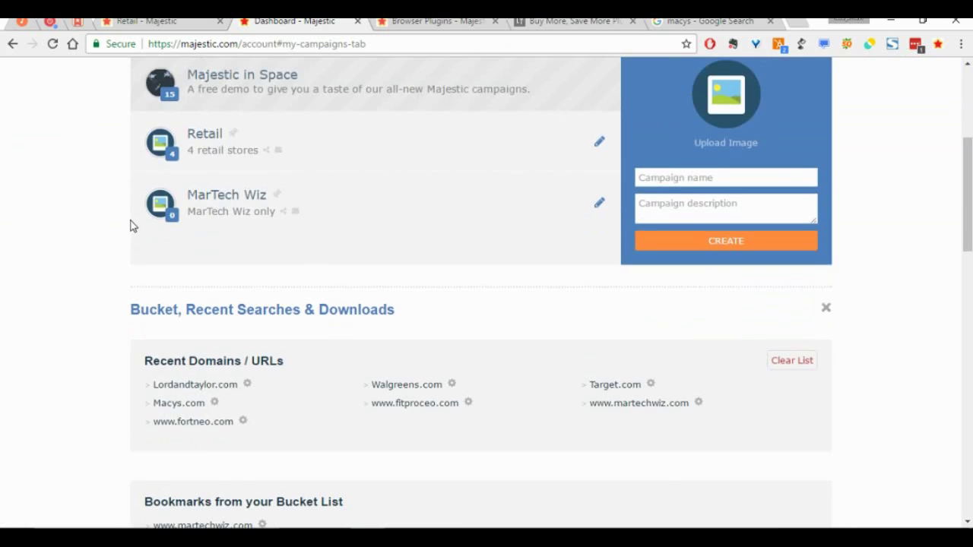
pyautogui.scroll(3, 130, 223)
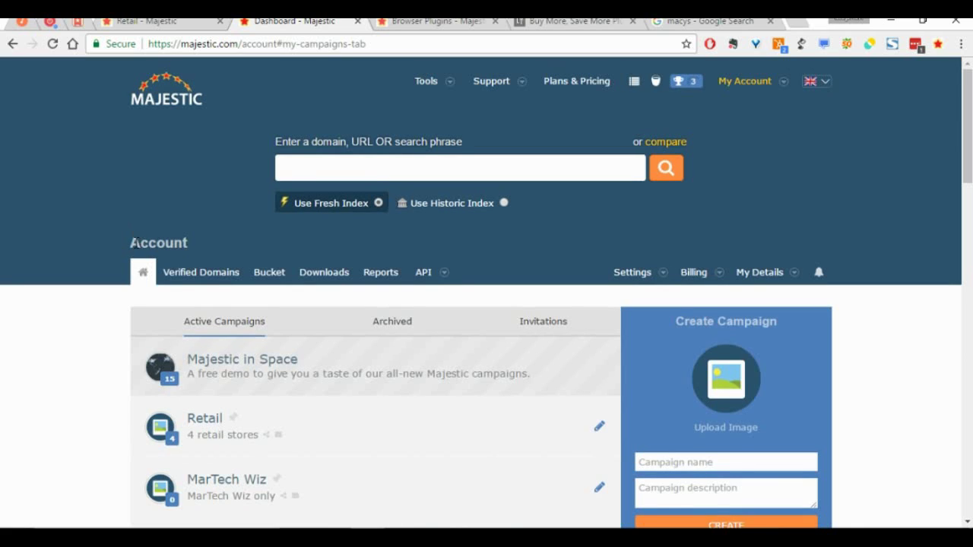
# Look over the available Lite, Pro and API tools, and reopen the Plans & Pricing page.
pyautogui.click(447, 82)
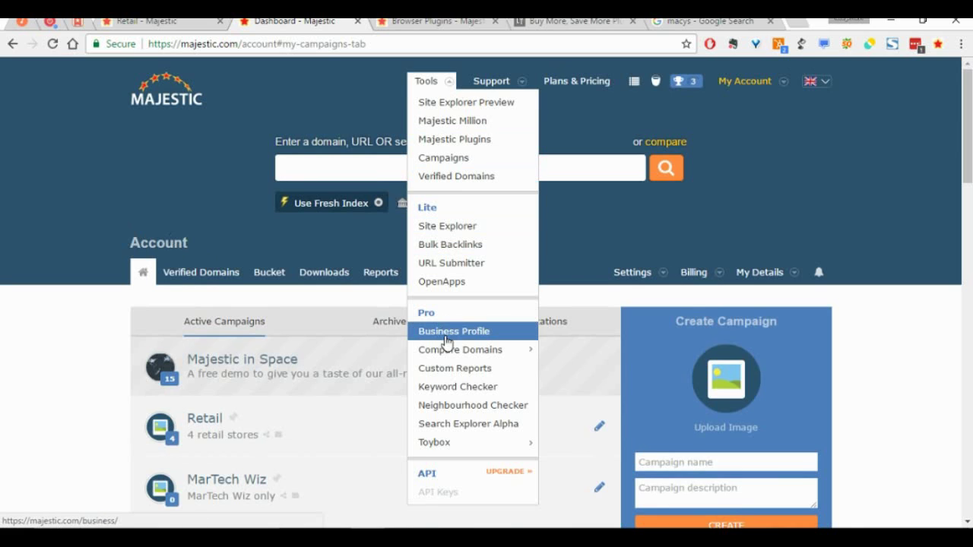
pyautogui.moveTo(450, 350)
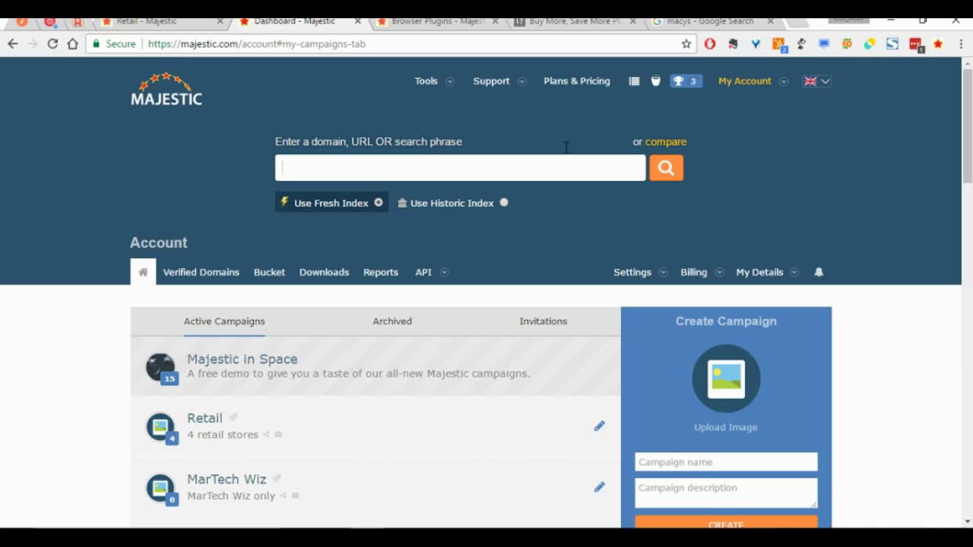
pyautogui.click(578, 81)
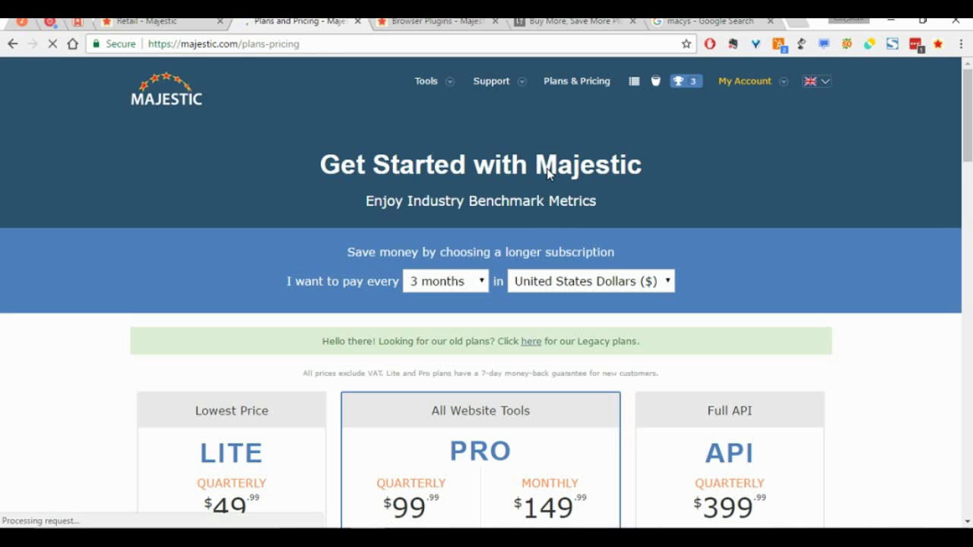
# Review the current Lite, Pro and API plans' quarterly prices, analysis units and included features.
pyautogui.scroll(-2, 531, 252)
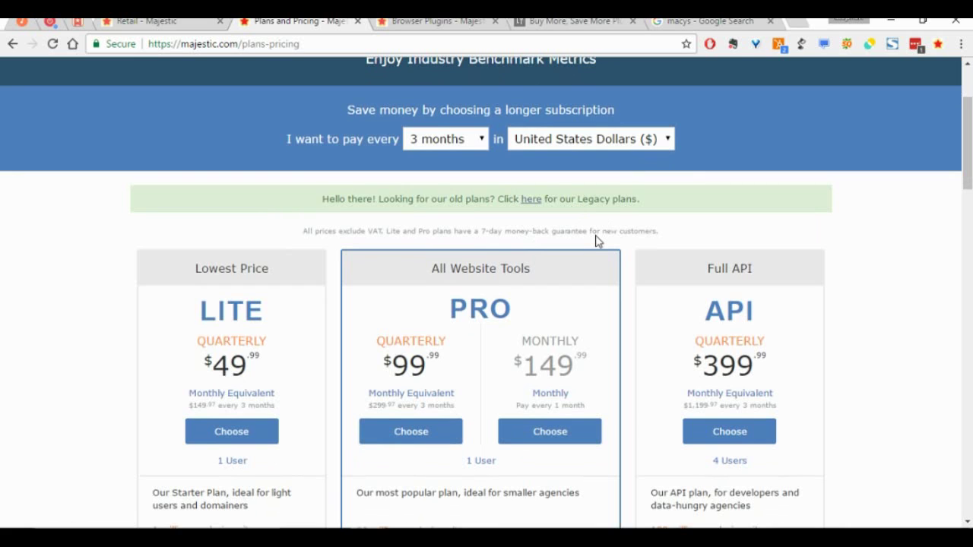
pyautogui.scroll(-4, 595, 241)
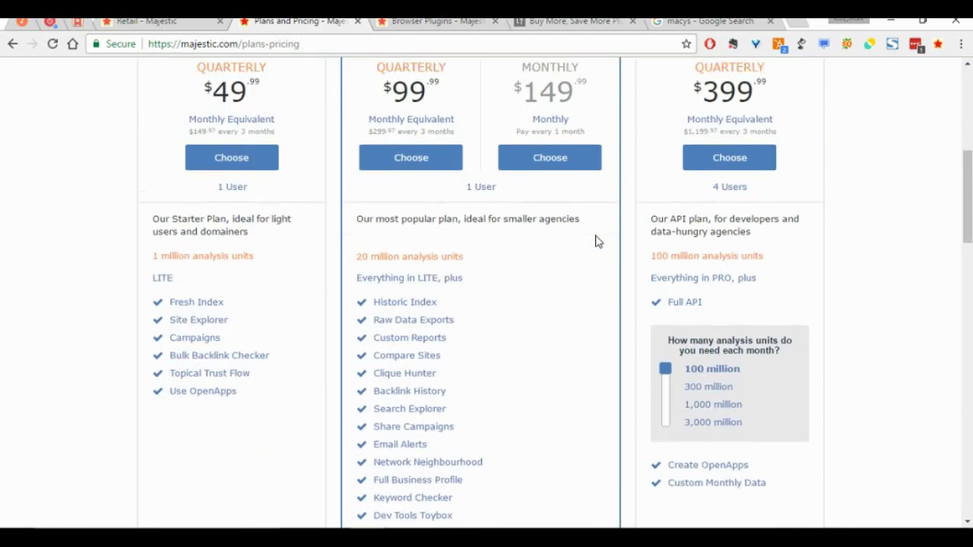
pyautogui.scroll(4, 570, 228)
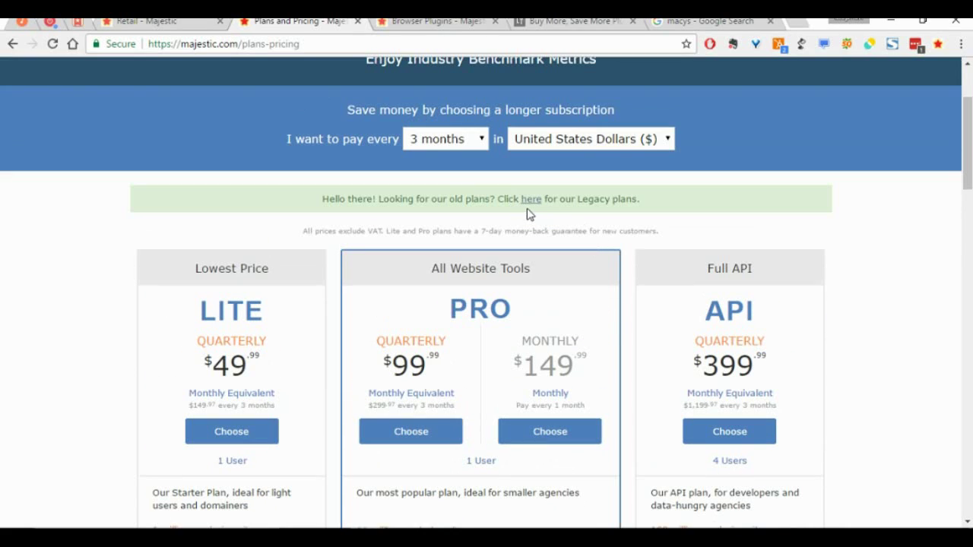
# Switch to the legacy plans window and examine the Silver, Gold and Platinum prices, resource and API allowances, and payment options.
pyautogui.hotkey('alt', 'Tab')
pyautogui.scroll(5, 527, 236)
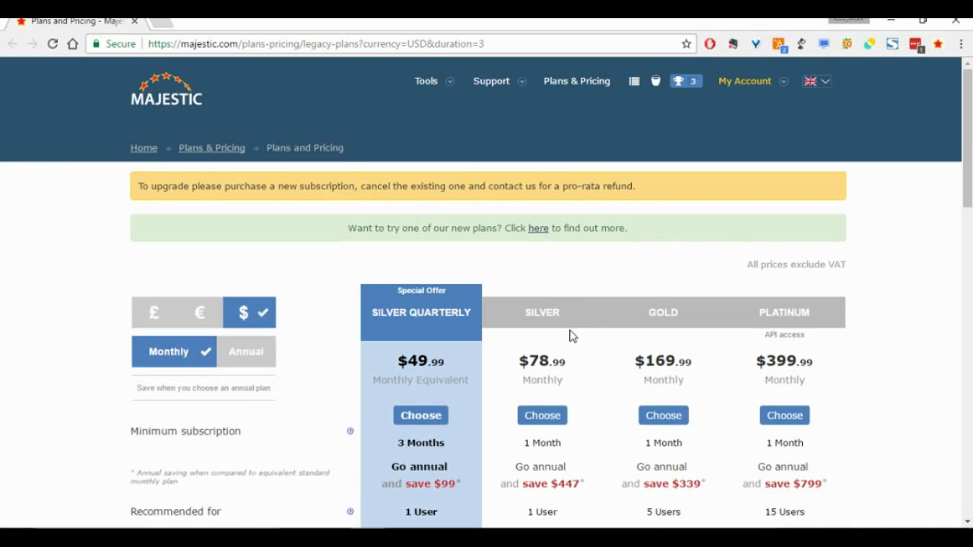
pyautogui.click(427, 80)
pyautogui.scroll(-1, 674, 266)
pyautogui.scroll(-7, 673, 266)
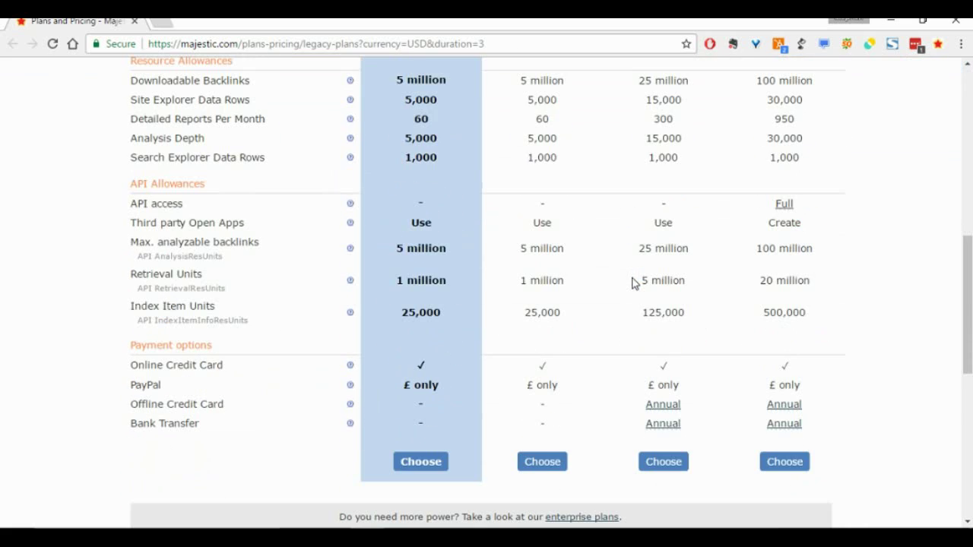
pyautogui.scroll(-1, 631, 282)
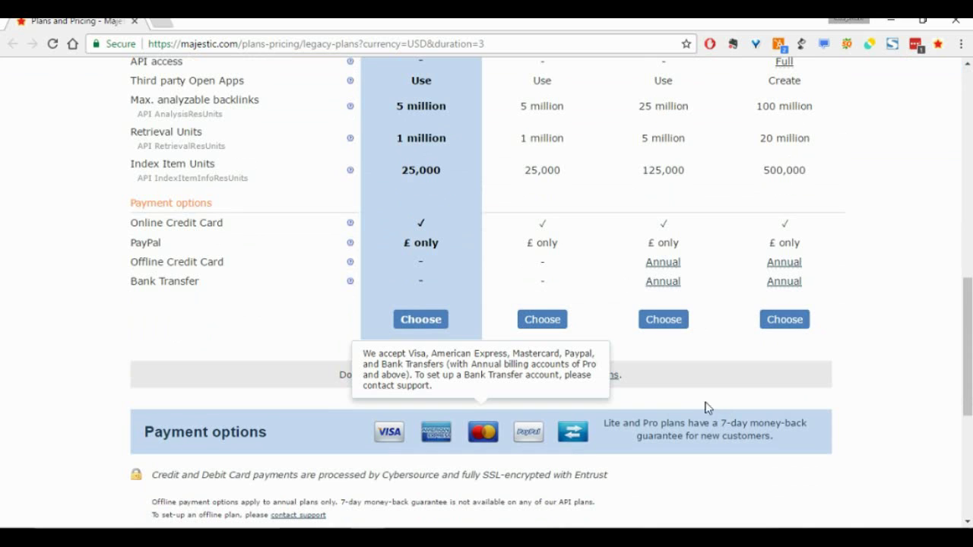
# Return to the current pricing page and compare its plan features, payment methods and recommended user numbers.
pyautogui.hotkey('alt', 'Tab')
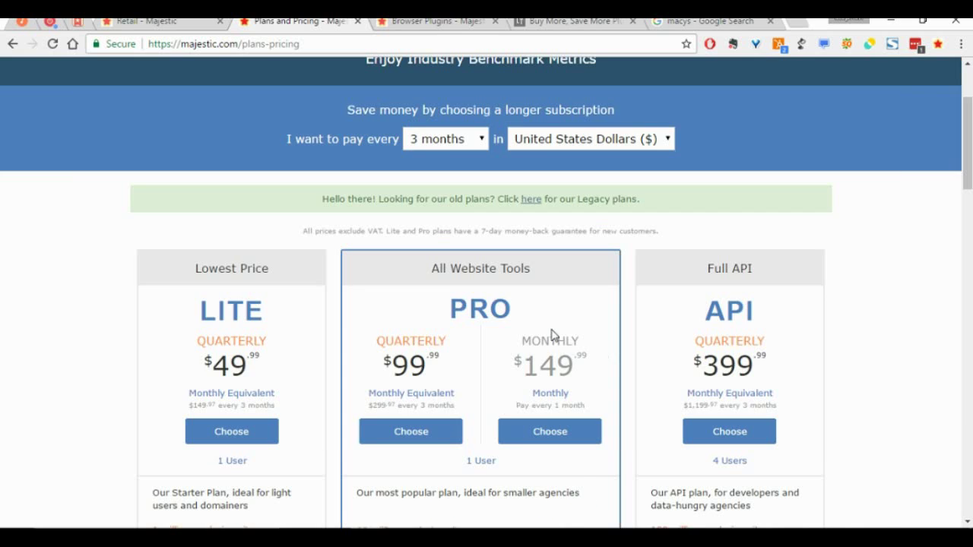
pyautogui.scroll(-4, 441, 304)
pyautogui.scroll(-6, 437, 308)
pyautogui.scroll(6, 433, 319)
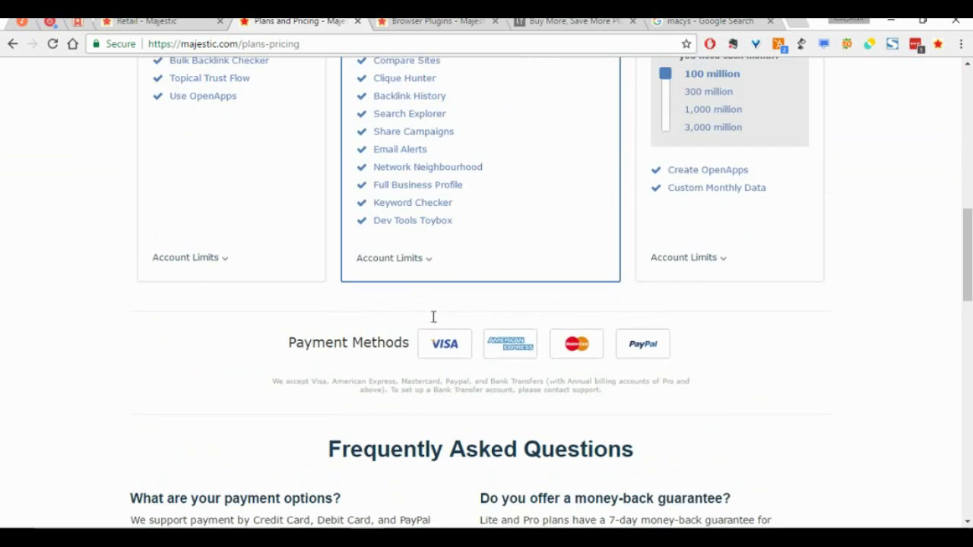
pyautogui.scroll(2, 432, 322)
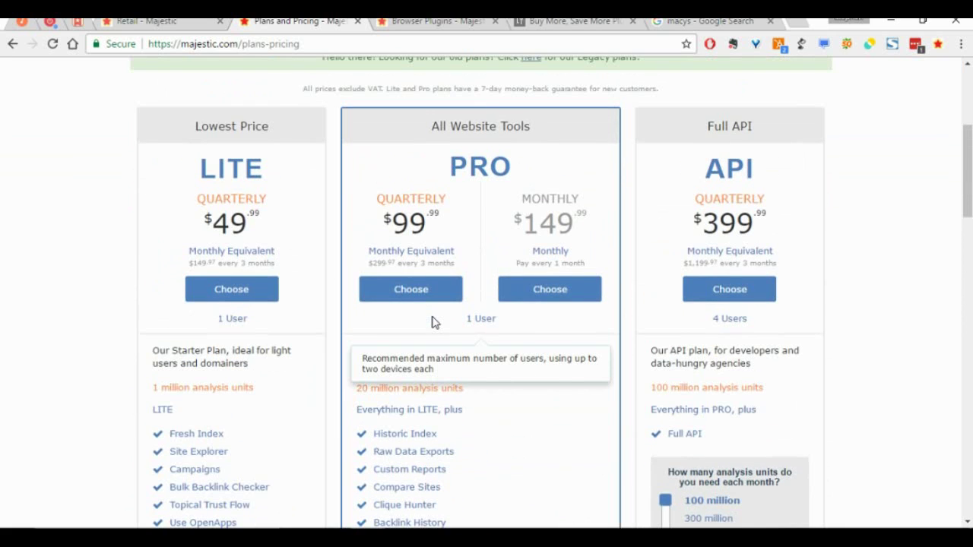